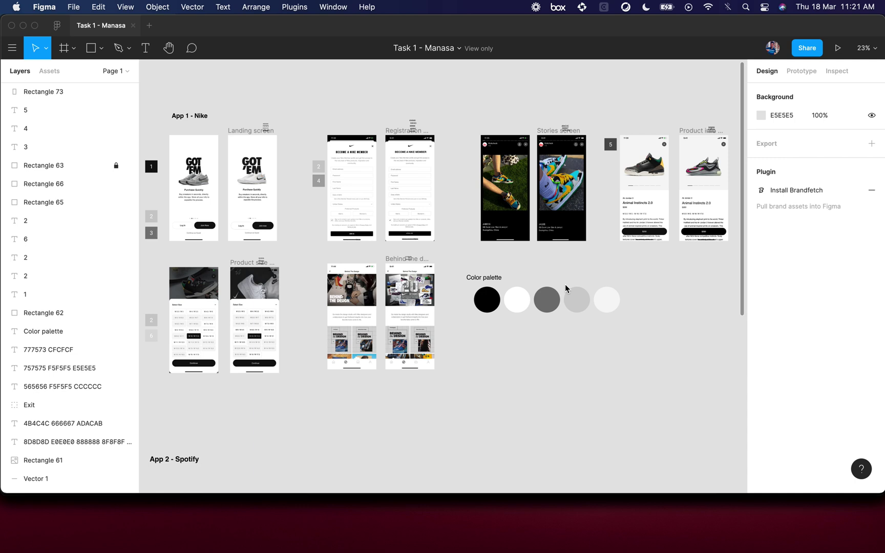
- Look over the Nike app's recreated screens and colour palette, ending on the landing screen
scroll(257, 97, "left", 5)
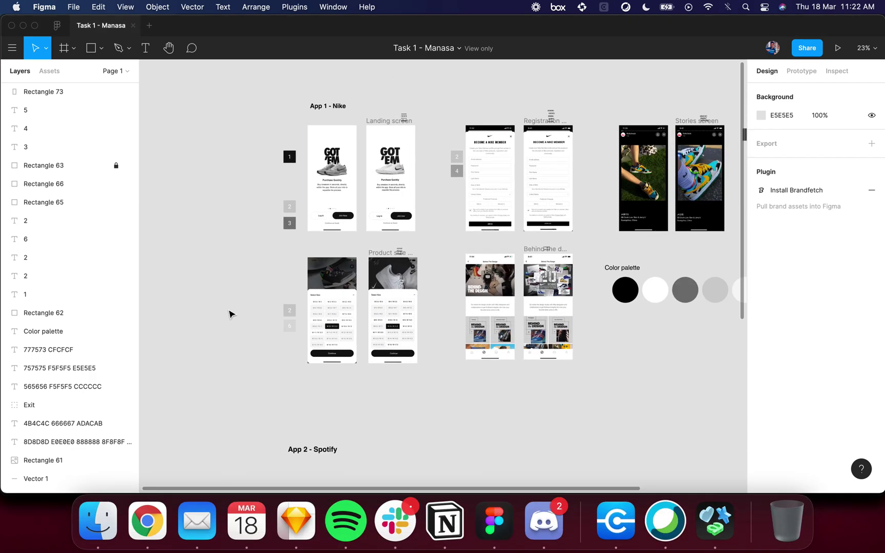
scroll(246, 235, "right", 3)
scroll(247, 235, "up", 2)
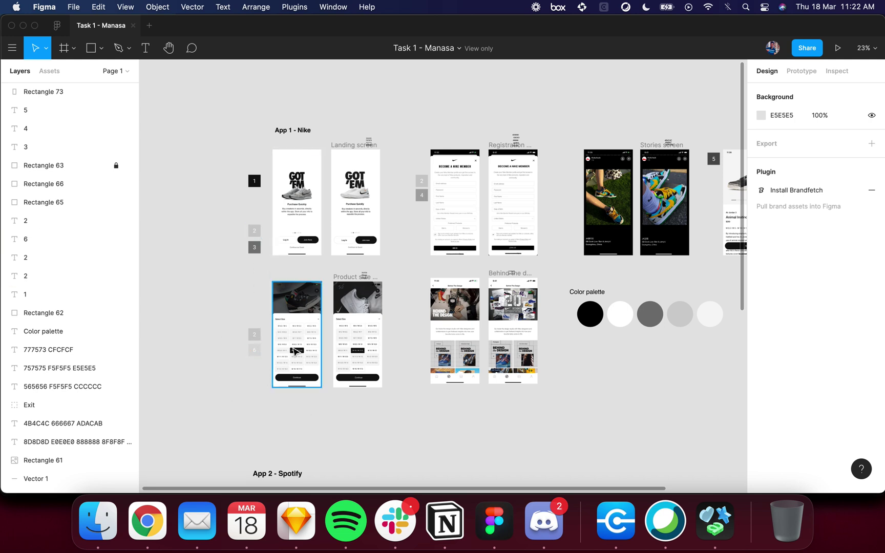
scroll(554, 248, "right", 3)
scroll(554, 248, "up", 1)
scroll(554, 249, "left", 3)
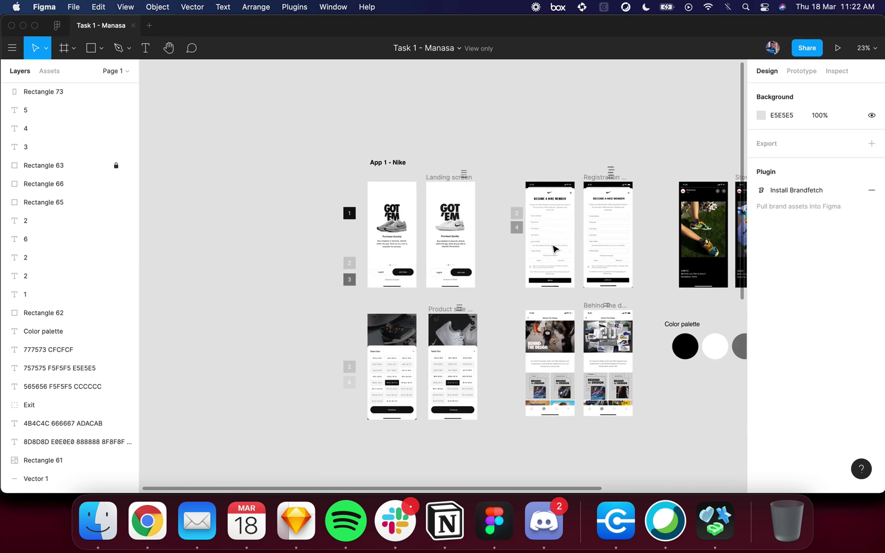
scroll(221, 271, "up", 5)
scroll(273, 235, "up", 4)
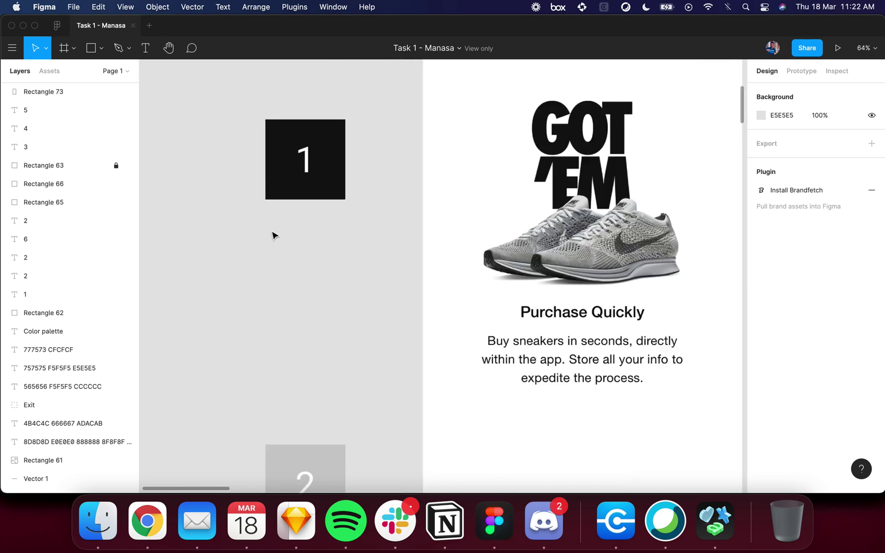
- Inspect the fill colour of swatch 1 beside the Nike landing screen against the screen's dark elements
left_click(306, 217)
scroll(306, 217, "down", 2)
scroll(306, 217, "right", 2)
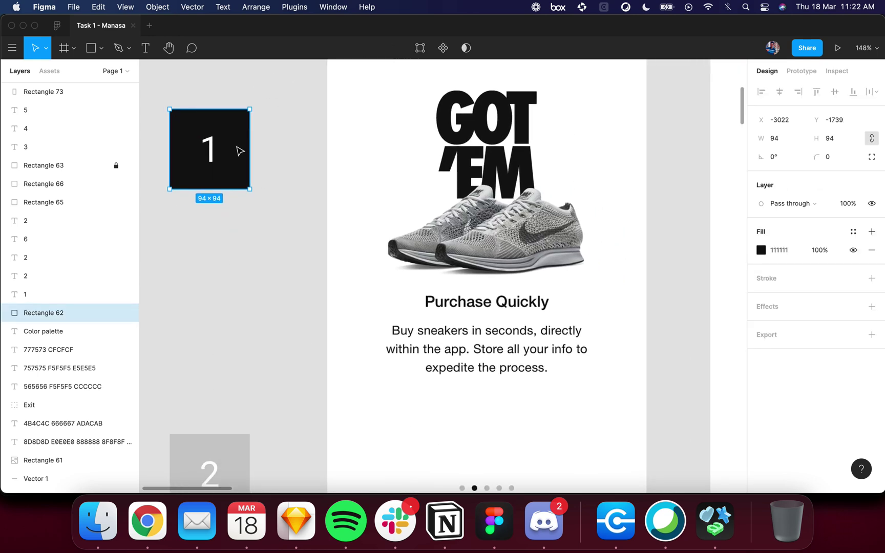
scroll(293, 164, "down", 2)
scroll(390, 241, "down", 2)
scroll(390, 241, "right", 2)
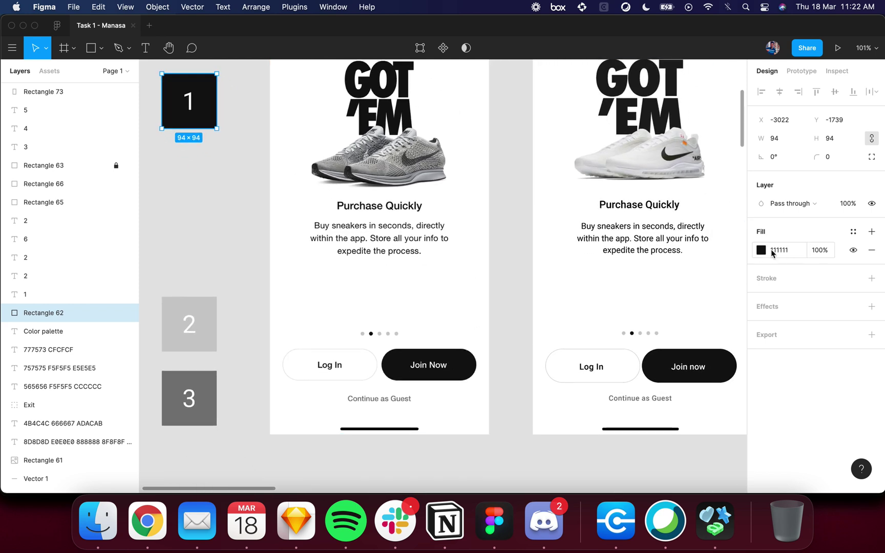
left_click(761, 251)
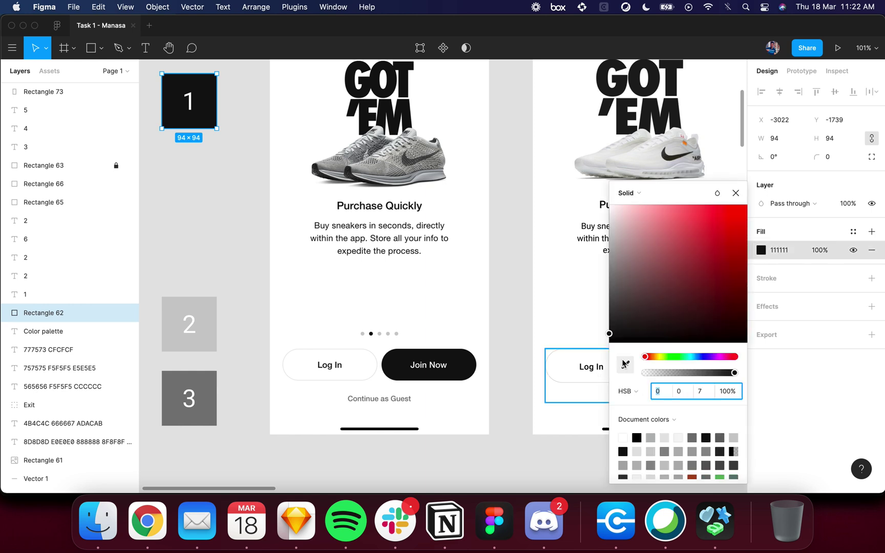
left_click(510, 311)
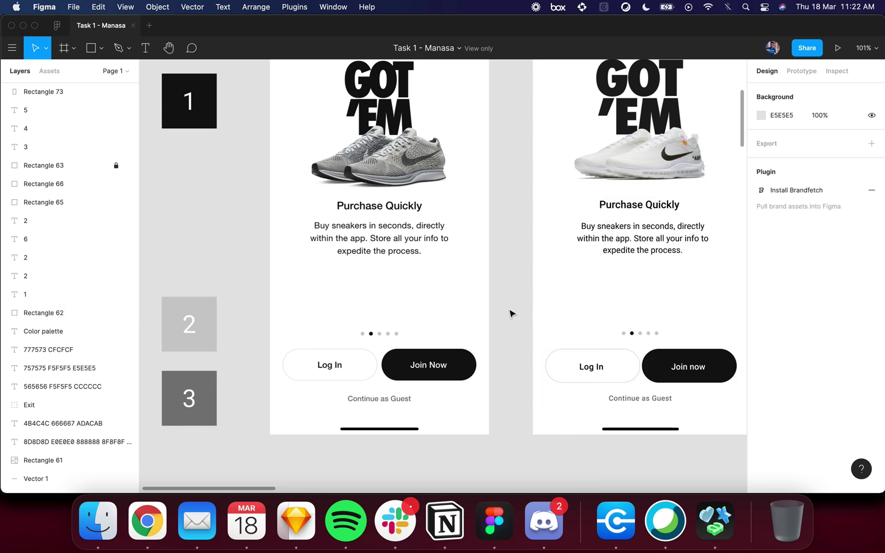
scroll(509, 312, "up", 2)
scroll(509, 312, "left", 1)
left_click(242, 118)
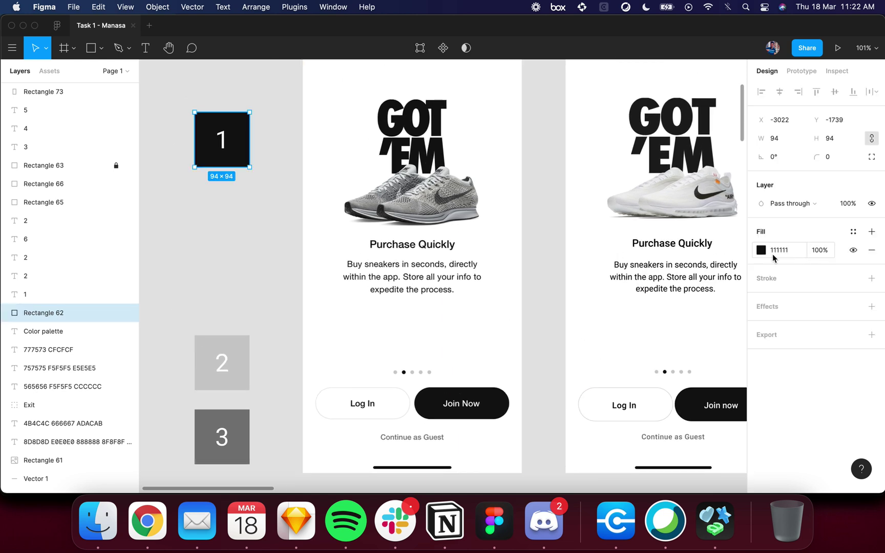
- Review the Registration and Behind the Design screens, and return to the landing screen's swatches
scroll(504, 323, "down", 5)
scroll(504, 322, "down", 3)
scroll(504, 323, "right", 5)
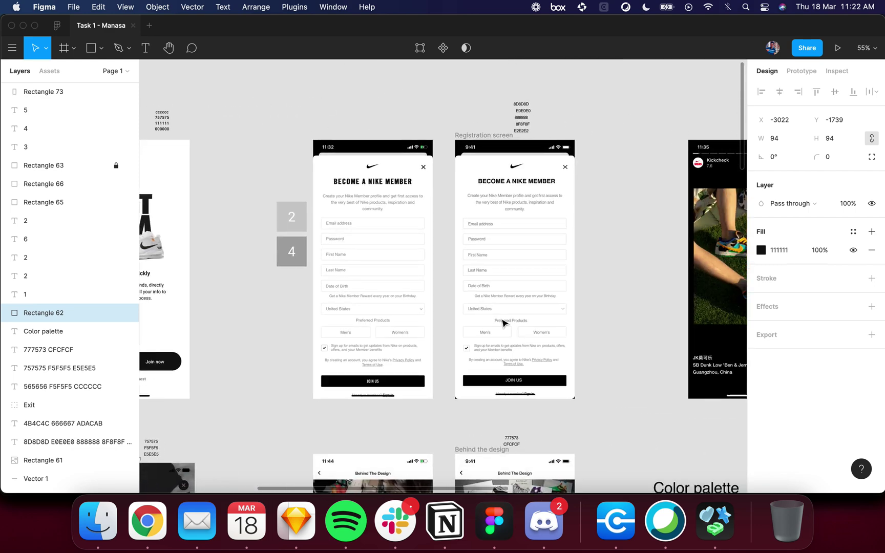
scroll(504, 322, "down", 2)
scroll(504, 322, "down", 3)
scroll(370, 377, "up", 5)
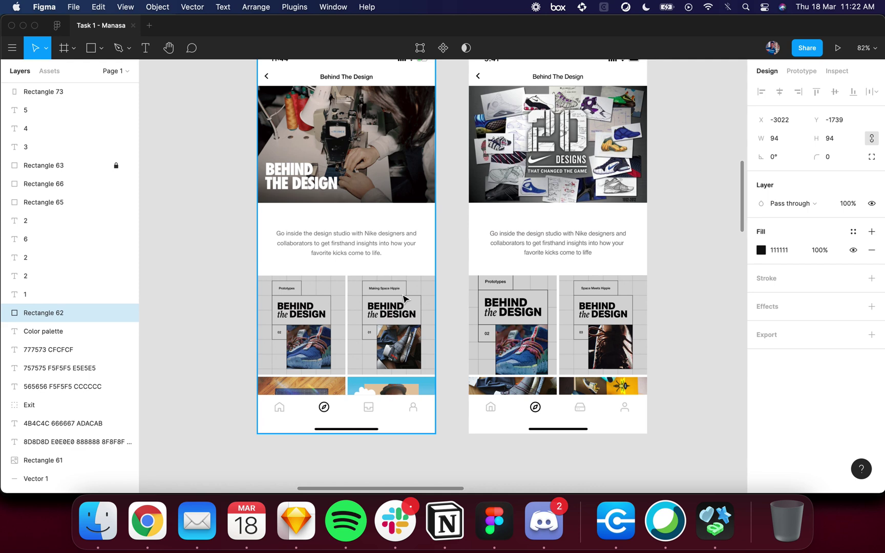
scroll(404, 297, "down", 6)
scroll(527, 236, "left", 5)
scroll(573, 201, "up", 8)
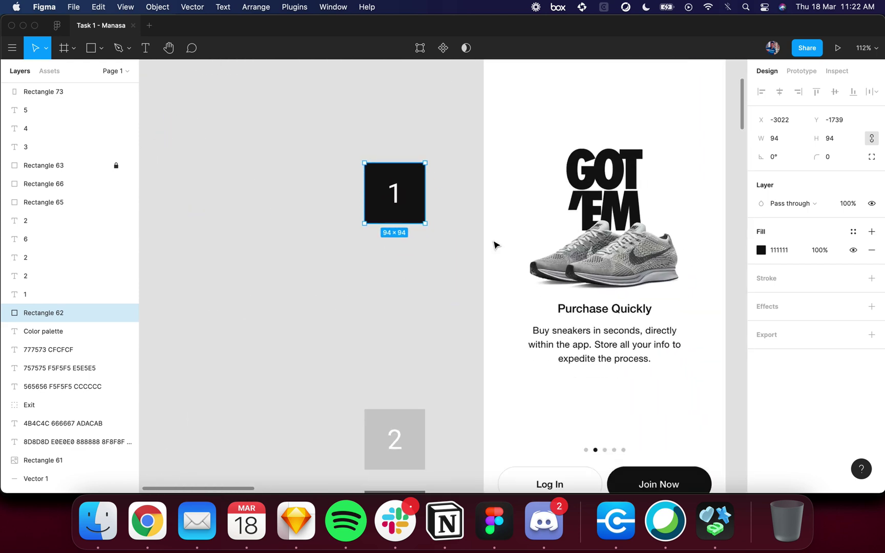
- Examine the colours of the original landing screen's heading, body text, Log In and Join Now buttons, and guest link
scroll(468, 203, "down", 3)
scroll(468, 203, "right", 3)
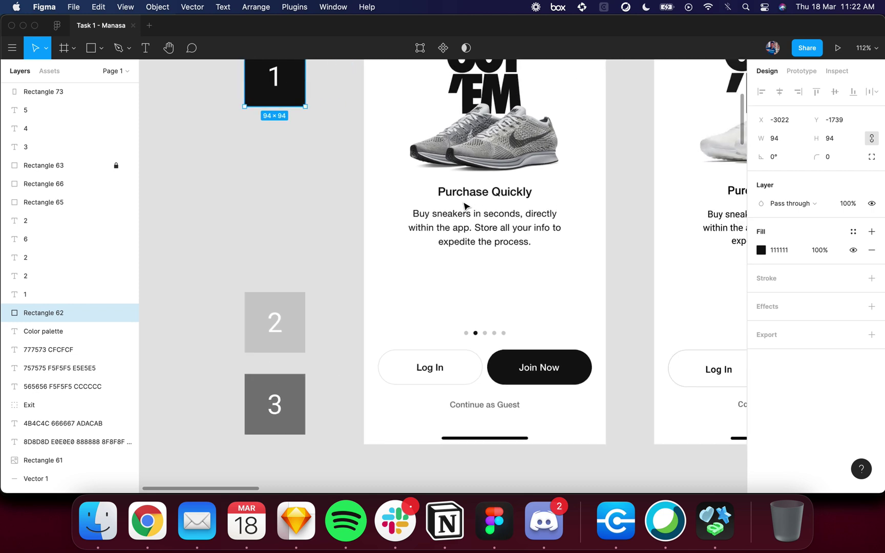
scroll(465, 205, "up", 4)
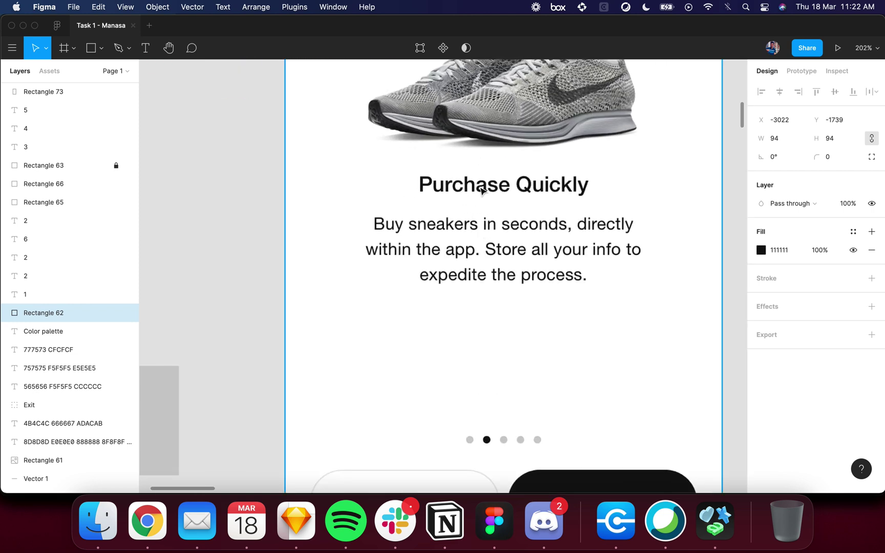
scroll(484, 215, "up", 3)
scroll(490, 231, "down", 2)
scroll(490, 232, "right", 2)
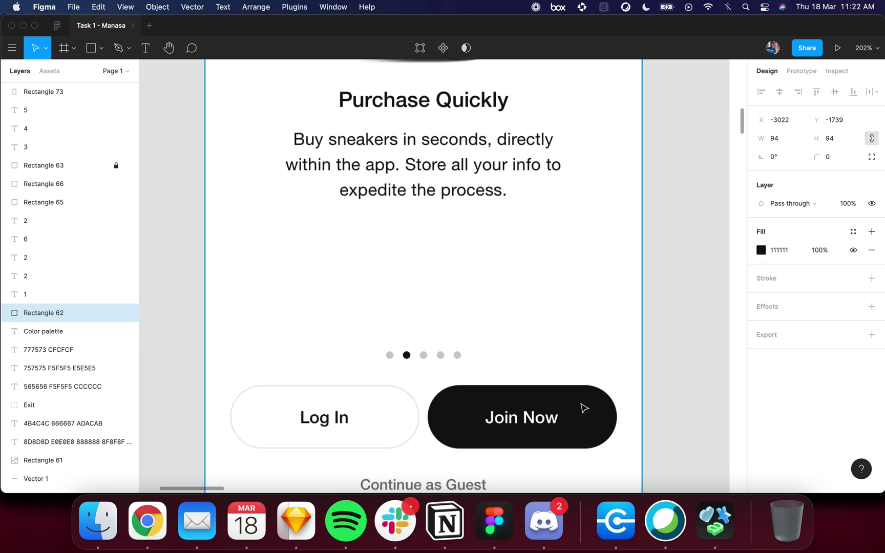
scroll(584, 408, "down", 4)
scroll(583, 408, "left", 1)
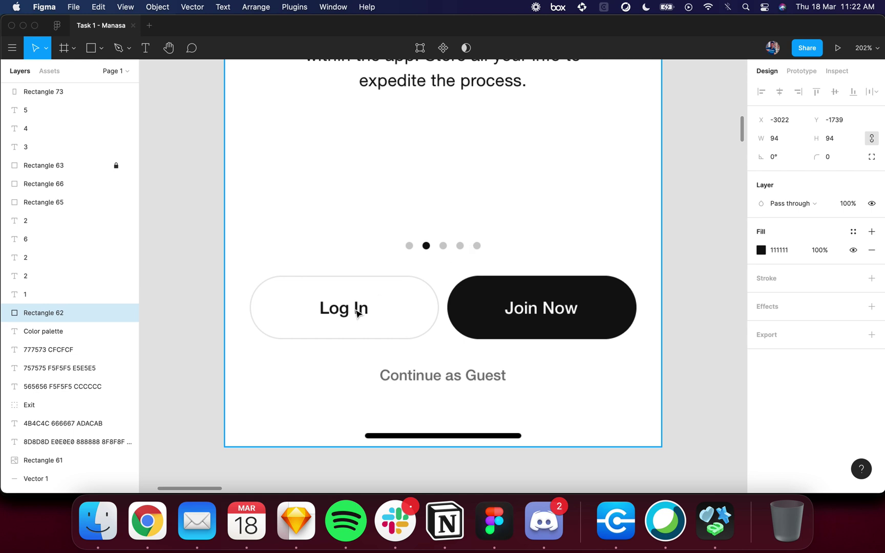
scroll(361, 310, "up", 5)
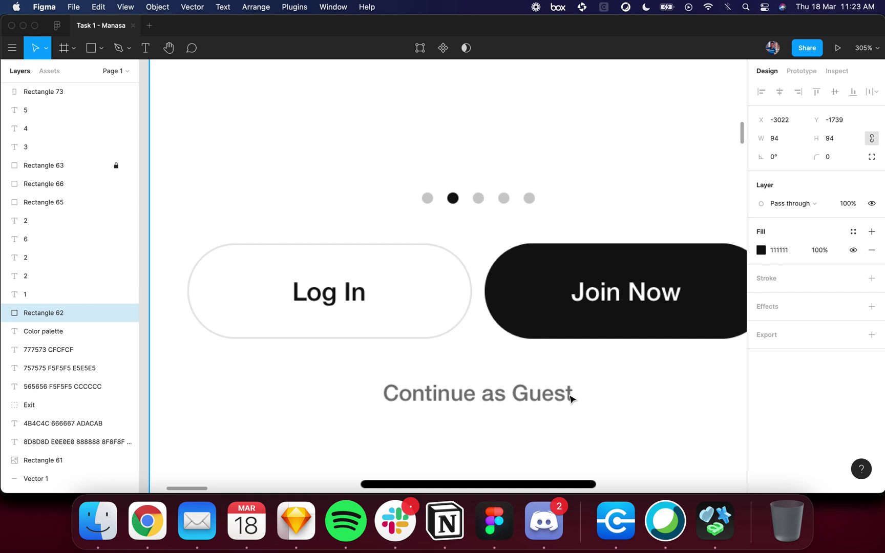
- Draw a rectangle of about 52 × 33 above the Log In button and fill it with the button's outline colour, E5E6E6
key("r")
left_click_drag(242, 127, 334, 185)
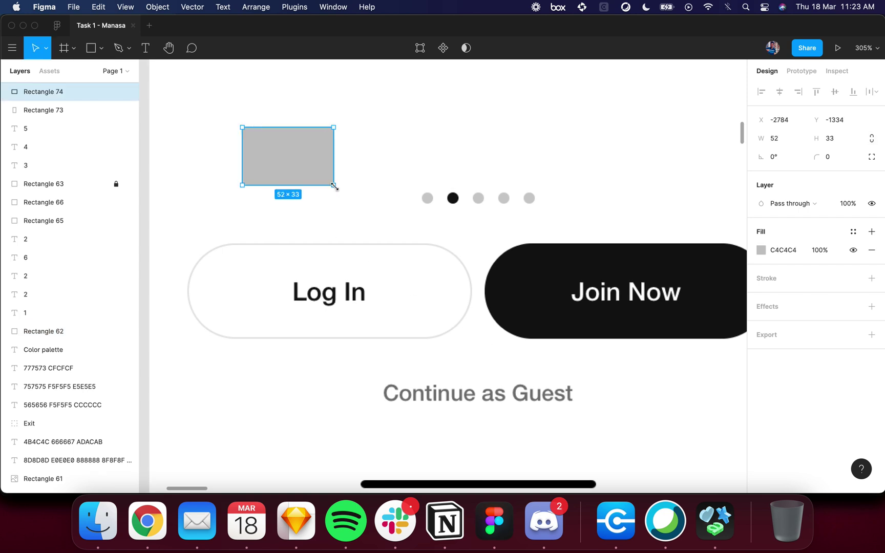
key("i")
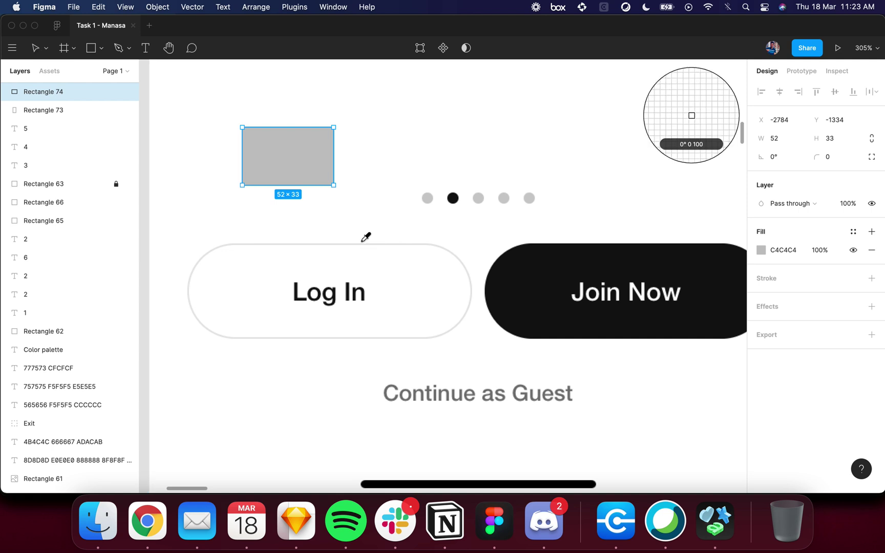
scroll(365, 237, "up", 10)
left_click(365, 337)
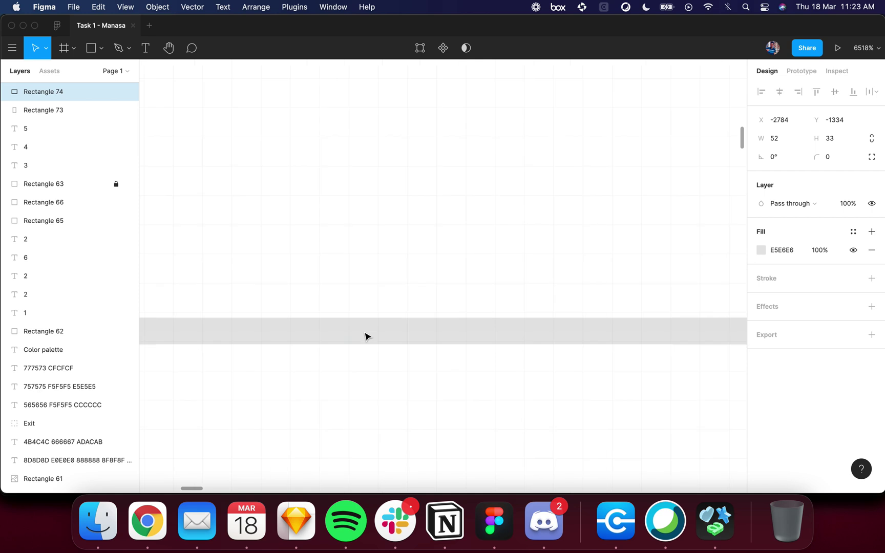
scroll(365, 337, "down", 10)
scroll(366, 336, "down", 2)
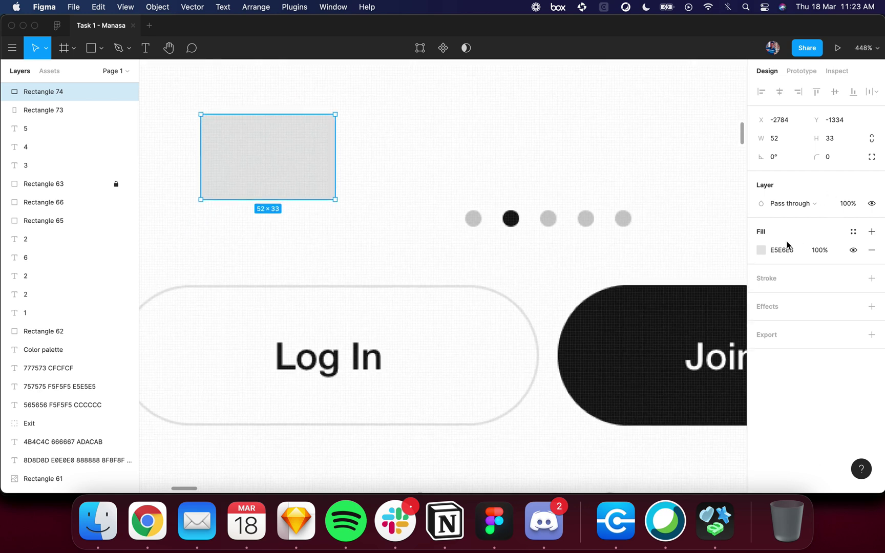
- Duplicate the sample rectangle below the Log In button and fill it with the Continue as Guest text colour, 757575
scroll(687, 239, "down", 4)
scroll(563, 246, "right", 2)
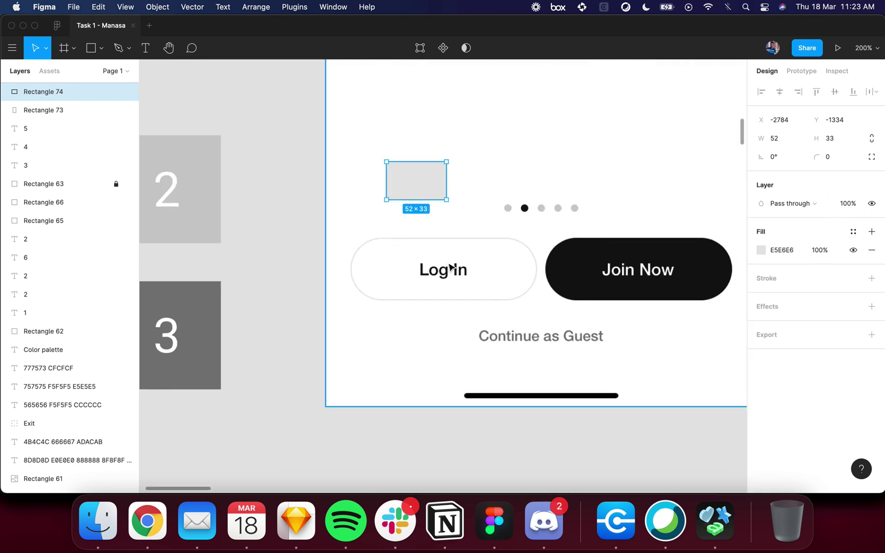
left_click_drag(429, 190, 431, 362)
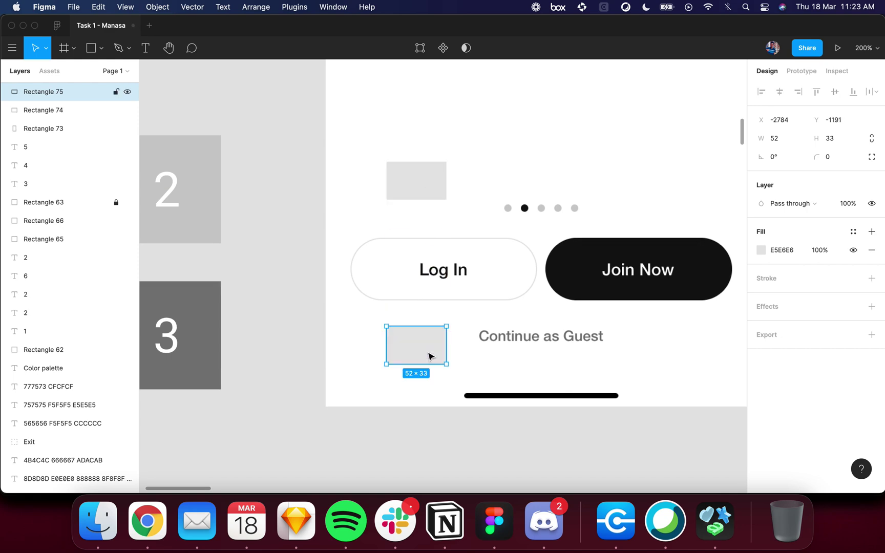
scroll(535, 373, "up", 3)
key("i")
scroll(521, 307, "up", 6)
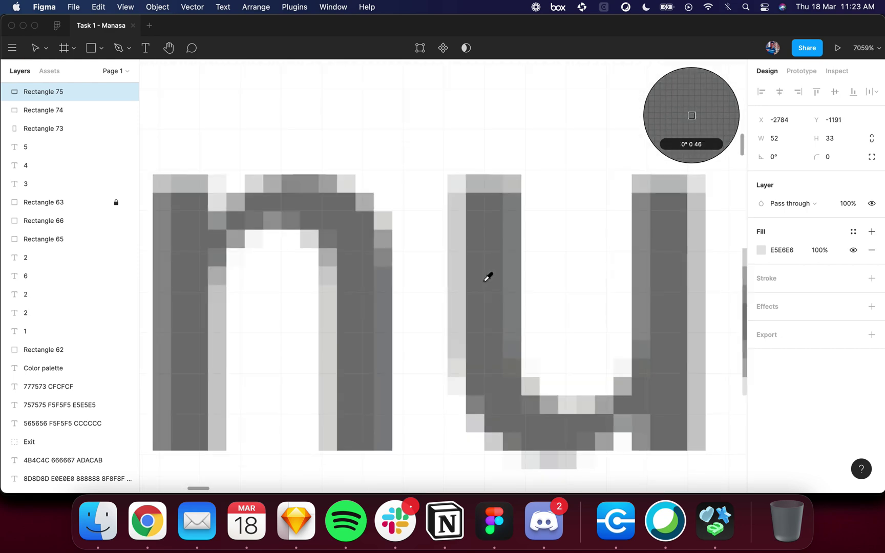
left_click(487, 279)
scroll(486, 285, "down", 2)
scroll(486, 285, "down", 10)
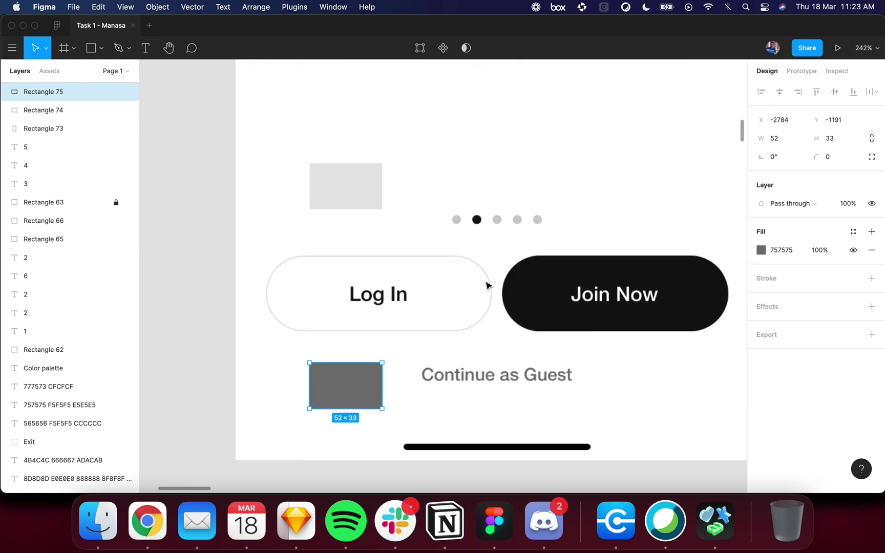
- Compare the fill values of swatch 1 and the two sampled grey rectangles on the landing screen
scroll(486, 285, "up", 3)
scroll(486, 285, "down", 4)
left_click(276, 77)
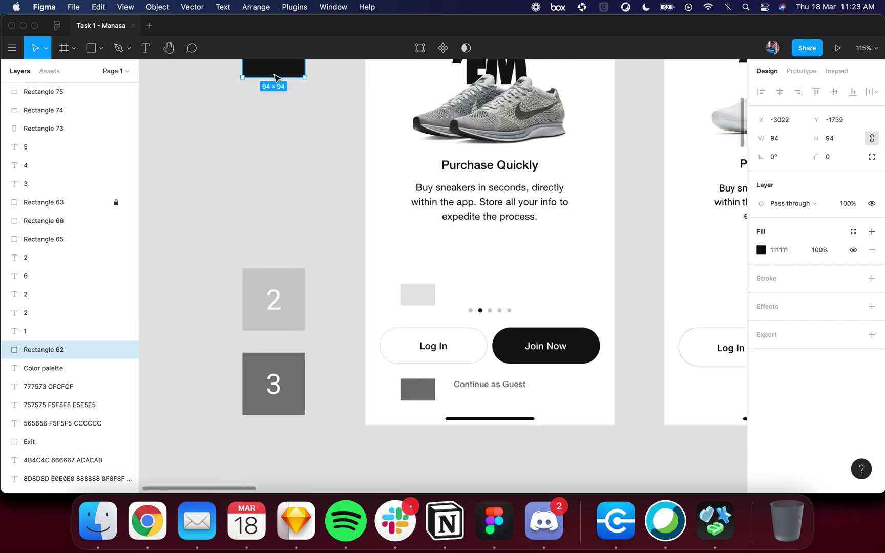
left_click(403, 290)
left_click(418, 384)
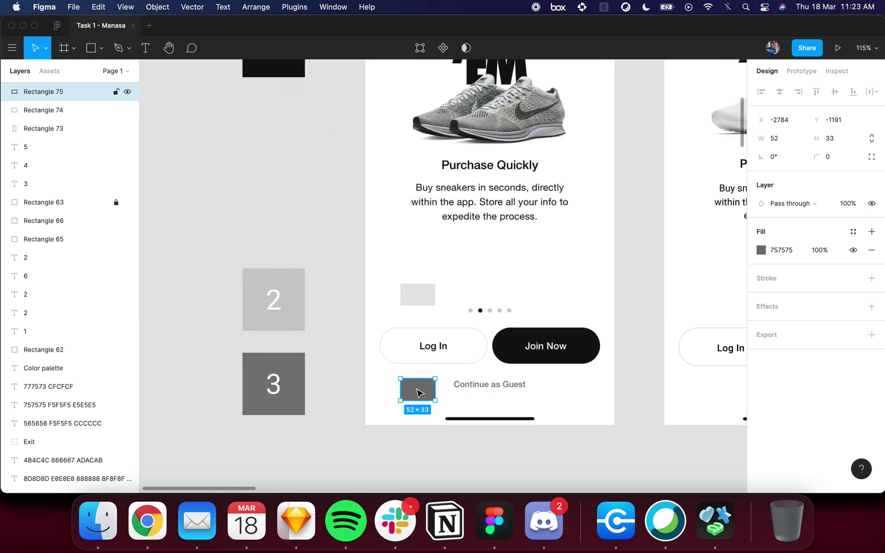
left_click(425, 297)
left_click(294, 75)
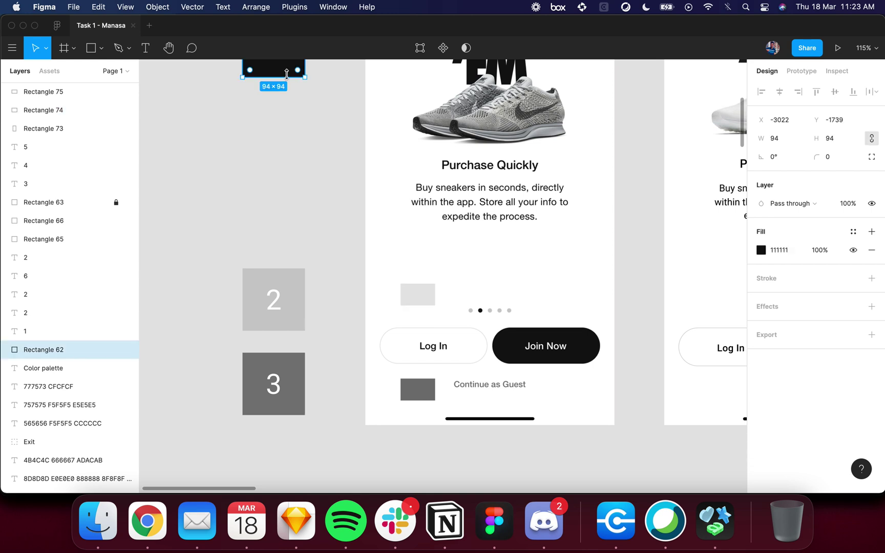
left_click(417, 291)
left_click(420, 389)
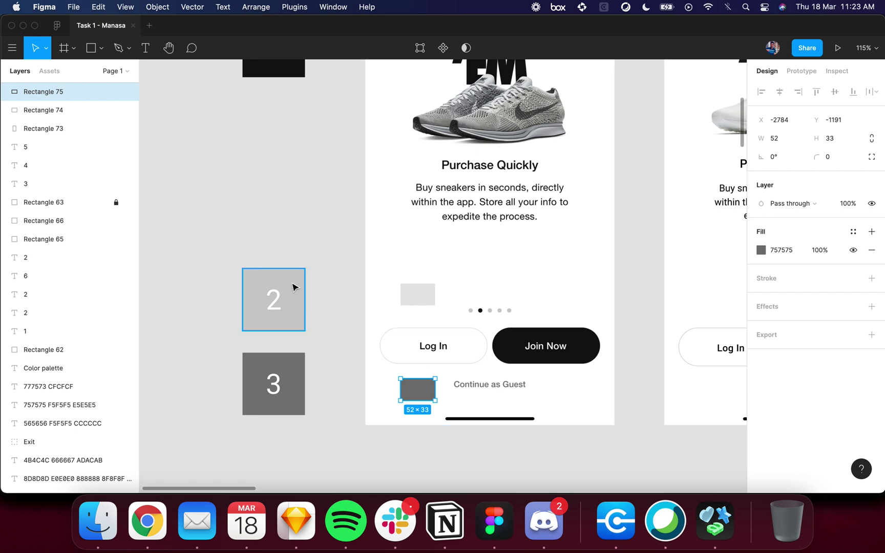
- Delete the two sampled grey rectangles from the landing screen
left_click(415, 296)
left_click(433, 398, "shift")
key("Delete")
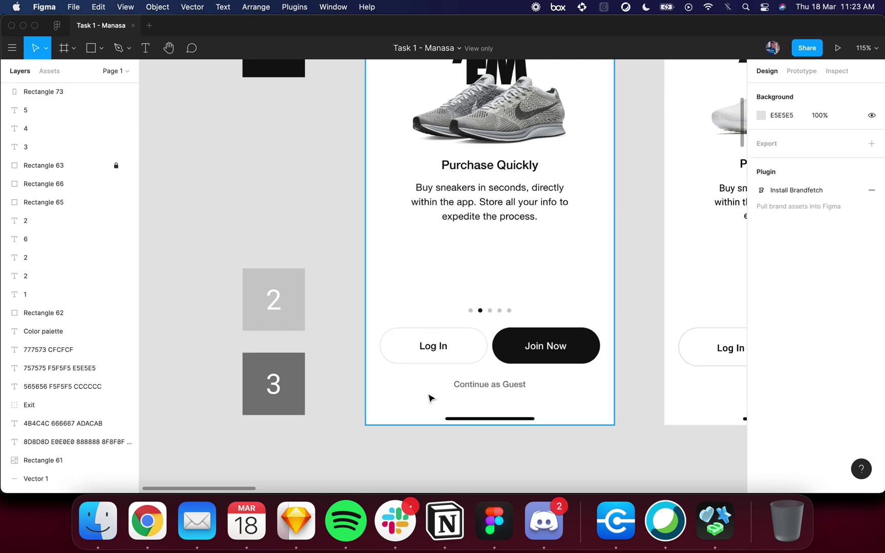
- Compare the fill and layer opacity of swatch 2 with those of swatch 1
left_click(296, 286)
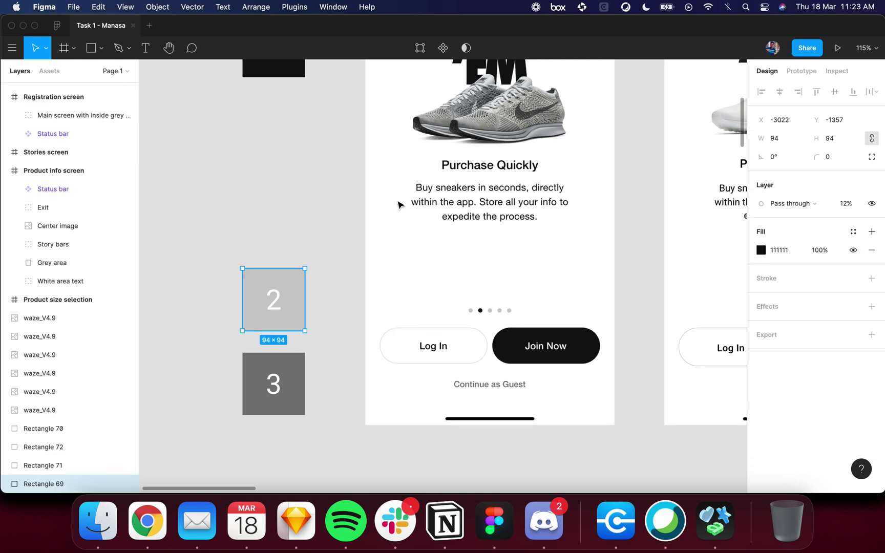
scroll(583, 227, "up", 2)
mouse_move(311, 340)
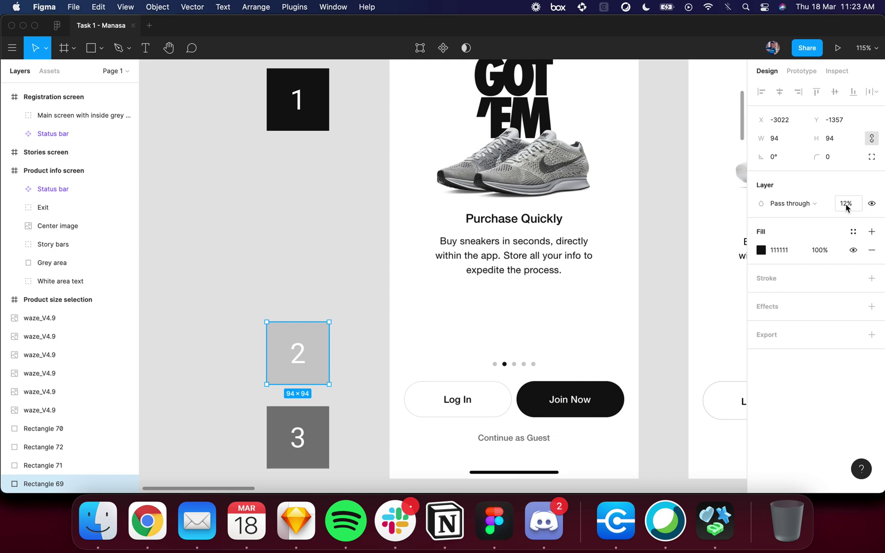
left_click(324, 87)
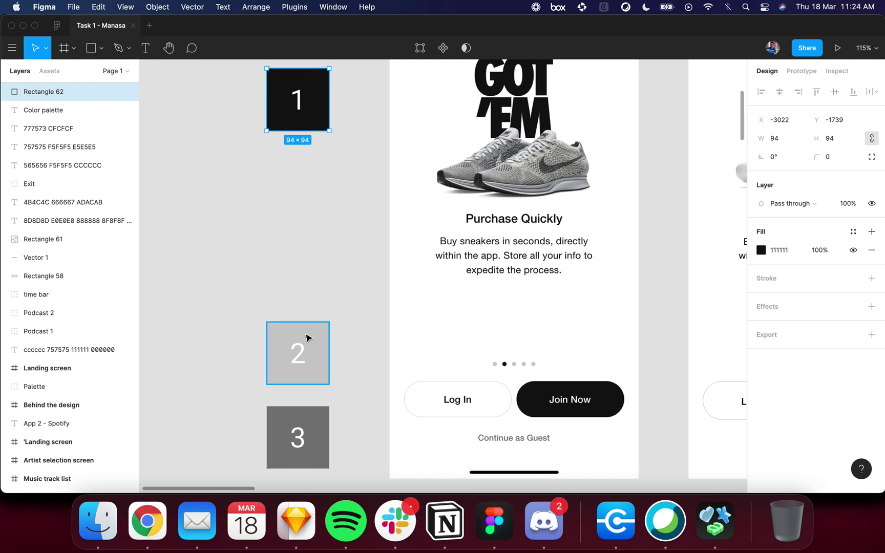
- Place a copy of swatch 2 on the landing screen's white area just above the Log In button
scroll(309, 347, "up", 5)
left_click_drag(290, 249, 656, 220)
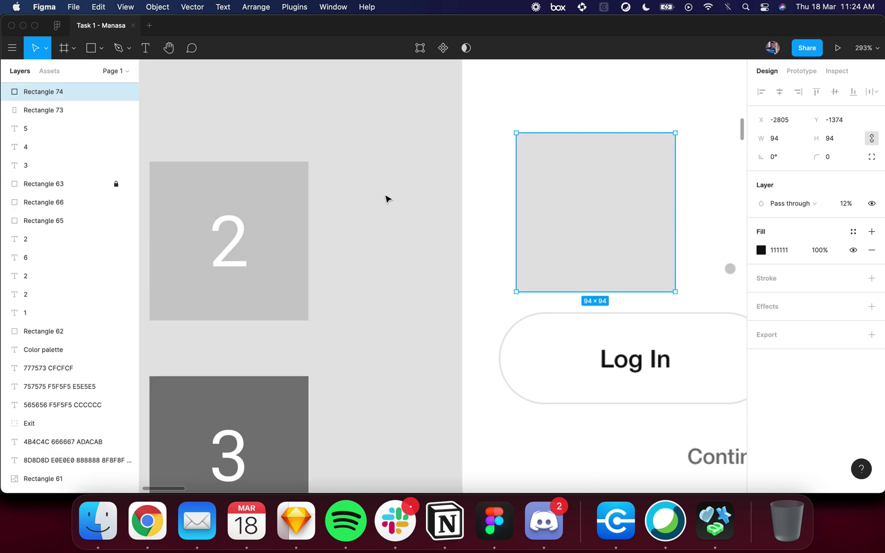
scroll(574, 231, "right", 2)
scroll(573, 230, "down", 1)
scroll(573, 230, "right", 4)
scroll(574, 231, "down", 1)
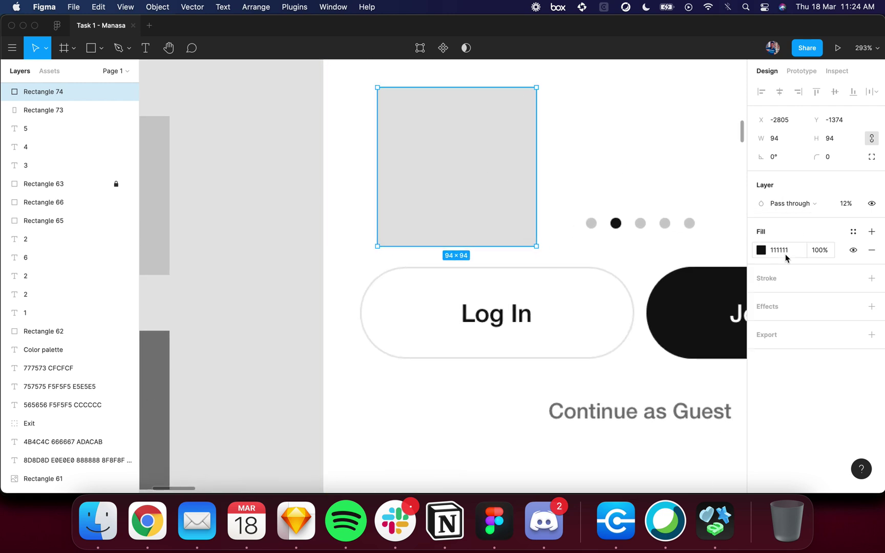
- Shrink the swatch 2 copy to 94 × 11 and lay it over the Log In button's upper border
key("i")
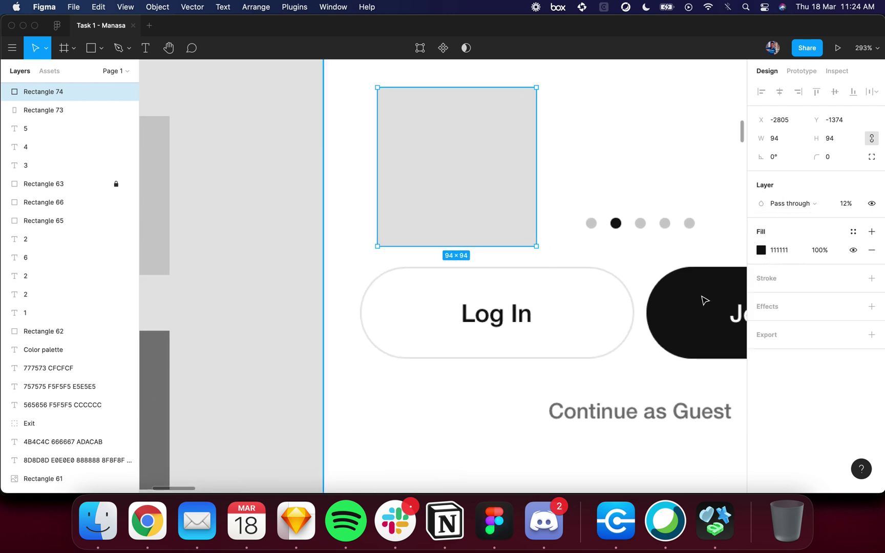
left_click(693, 304)
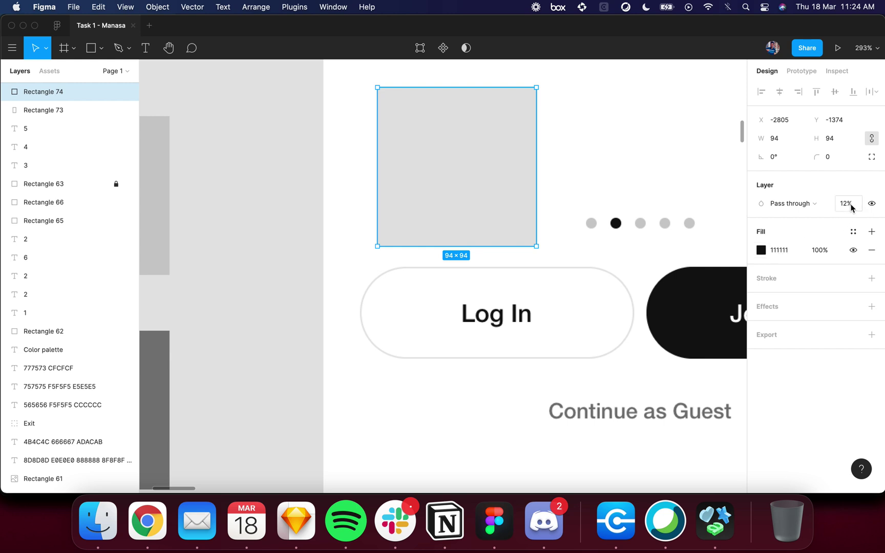
left_click_drag(474, 87, 481, 228)
scroll(481, 228, "up", 5)
left_click_drag(472, 191, 466, 265)
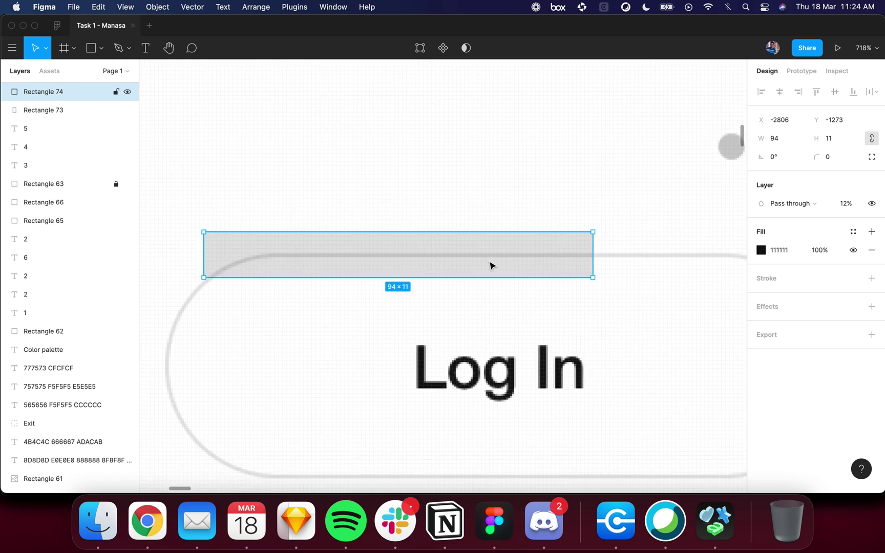
- Compare the grey strip with the Log In button's border, and move the strip just above the button
scroll(661, 291, "right", 3)
scroll(509, 243, "up", 3)
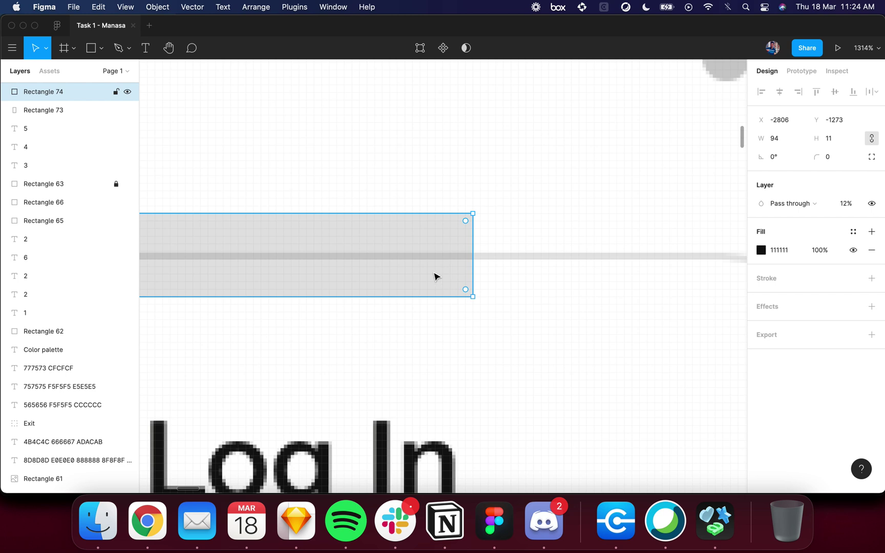
scroll(434, 276, "down", 3)
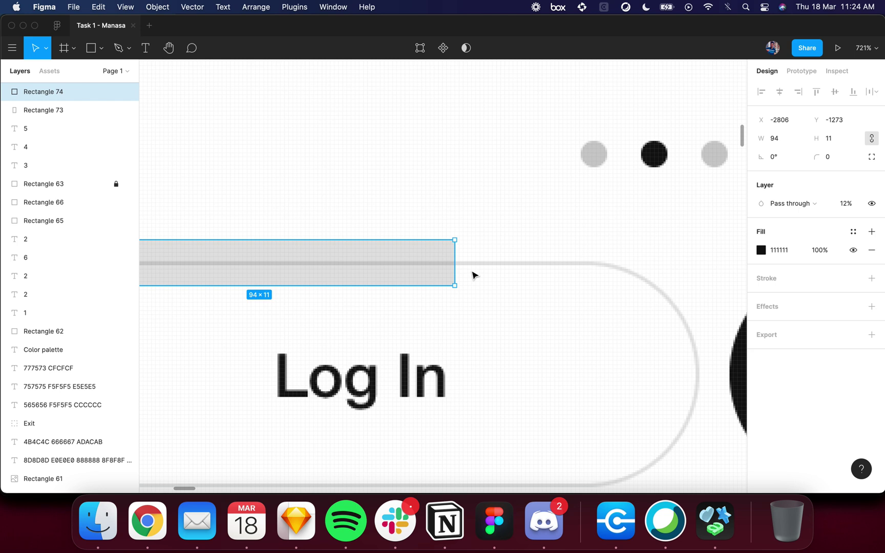
left_click_drag(398, 271, 397, 217)
- Draw a 16 × 11 rectangle beside the grey strip and fill it with the strip's sampled colour, E2E2E2
key("r")
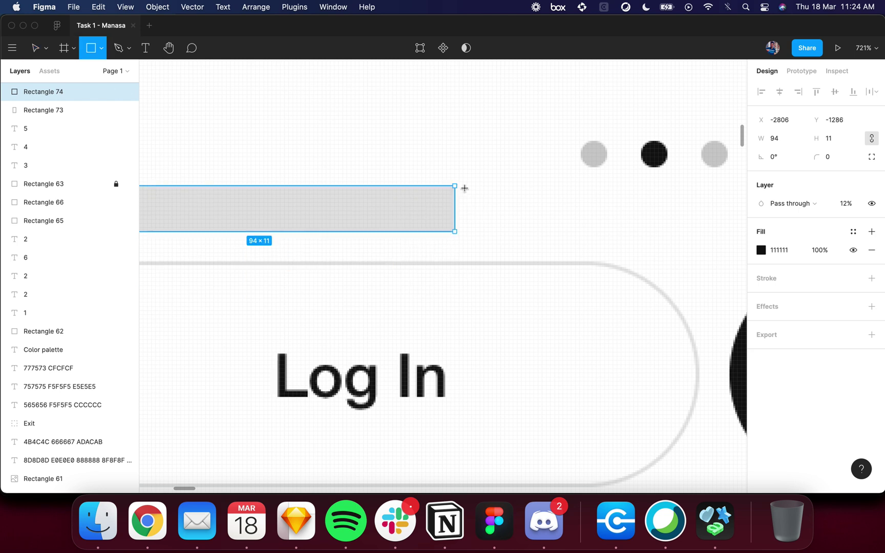
left_click_drag(463, 186, 528, 231)
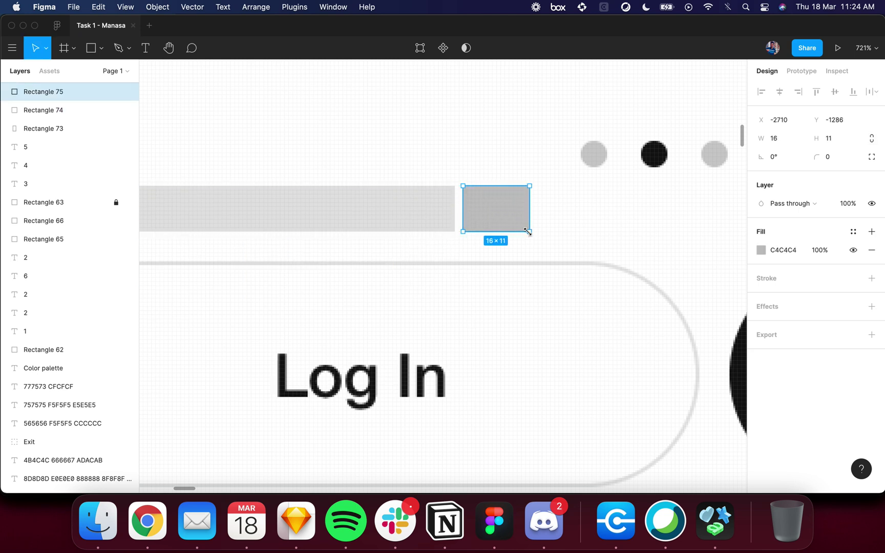
key("i")
left_click(417, 205)
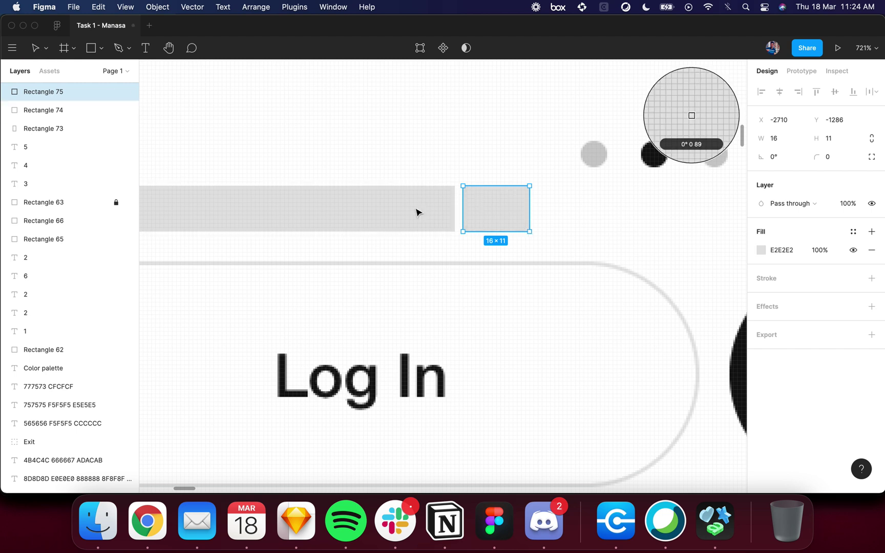
- Compare the strip's opacity with the small rectangle's fill, and place the rectangle over the Log In button's upper border
left_click(427, 214)
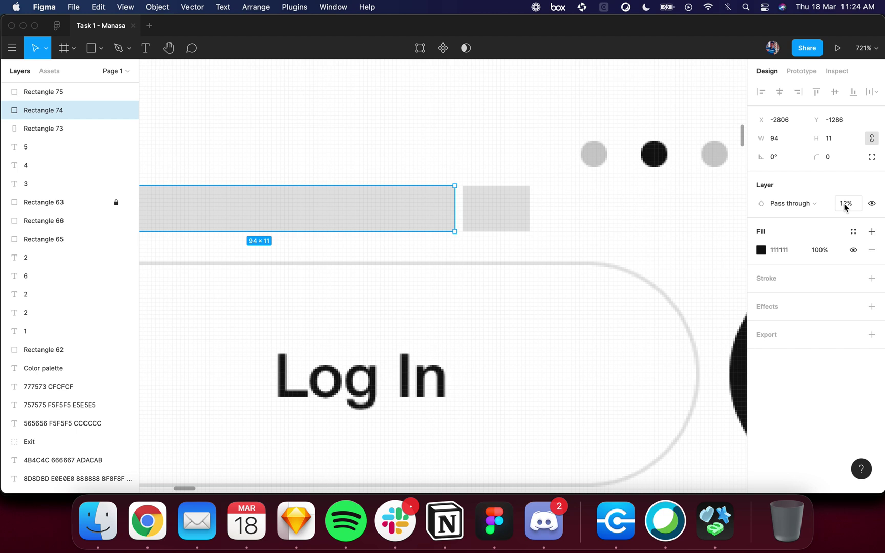
left_click(525, 223)
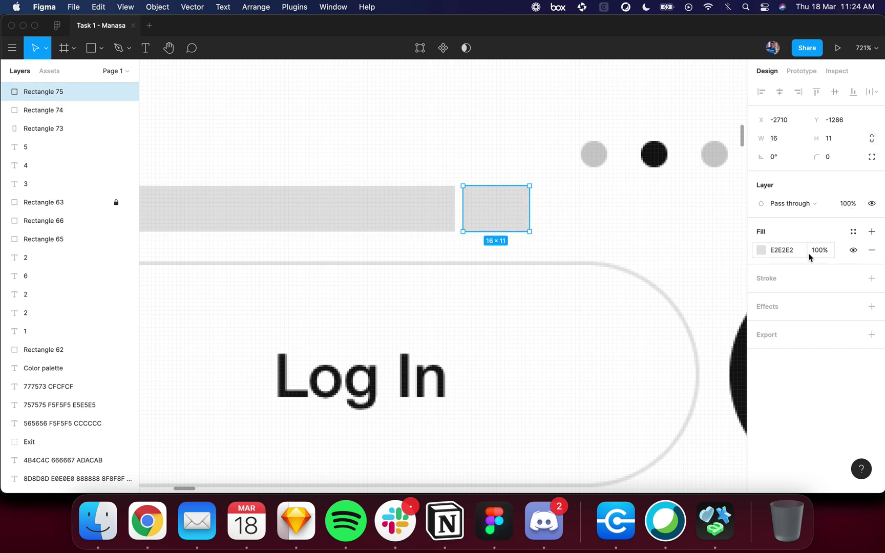
scroll(631, 317, "up", 6)
left_click_drag(441, 130, 450, 235)
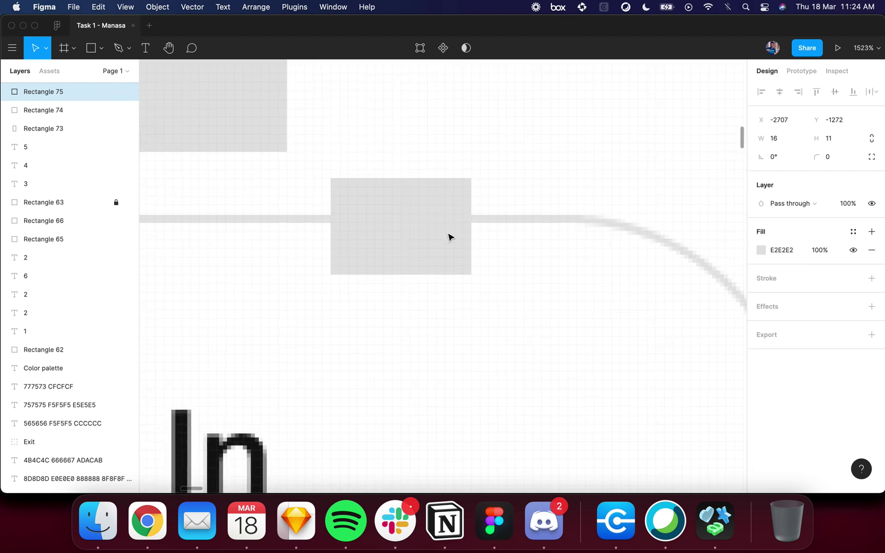
- Examine the fill and layer opacity of the small rectangle and the grey strip against the Log In button's border colour
left_click(302, 266)
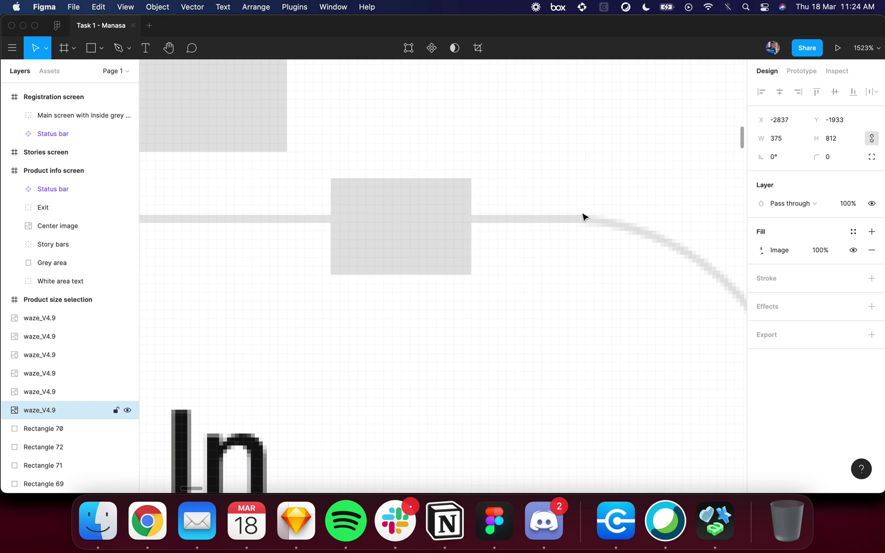
left_click(397, 242)
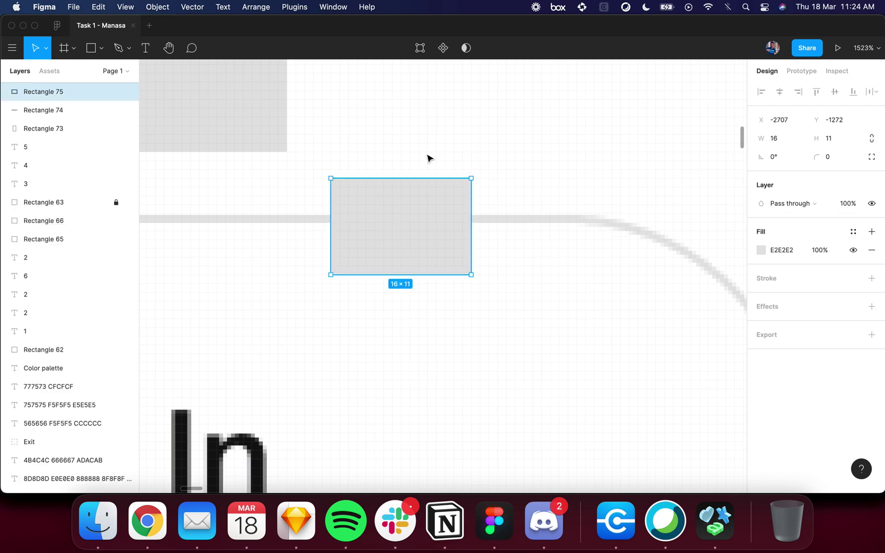
left_click(276, 118)
left_click(849, 203)
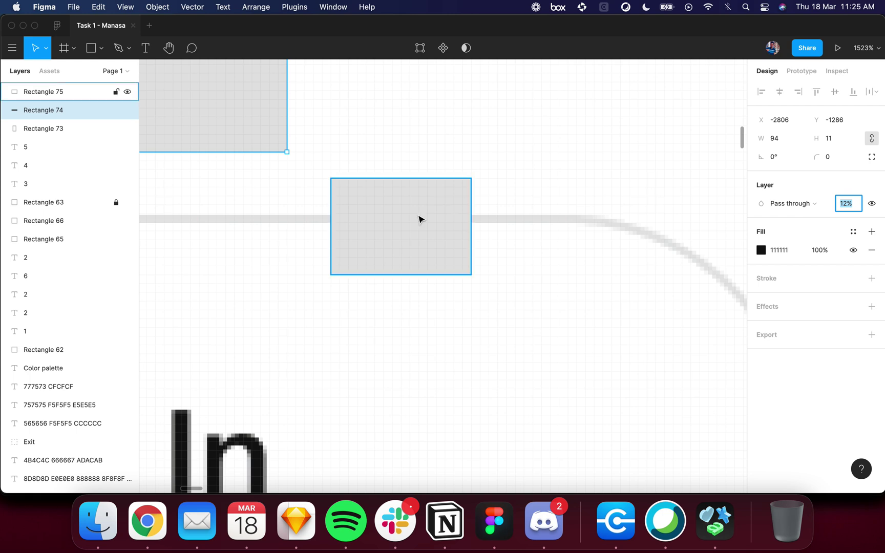
left_click(384, 235)
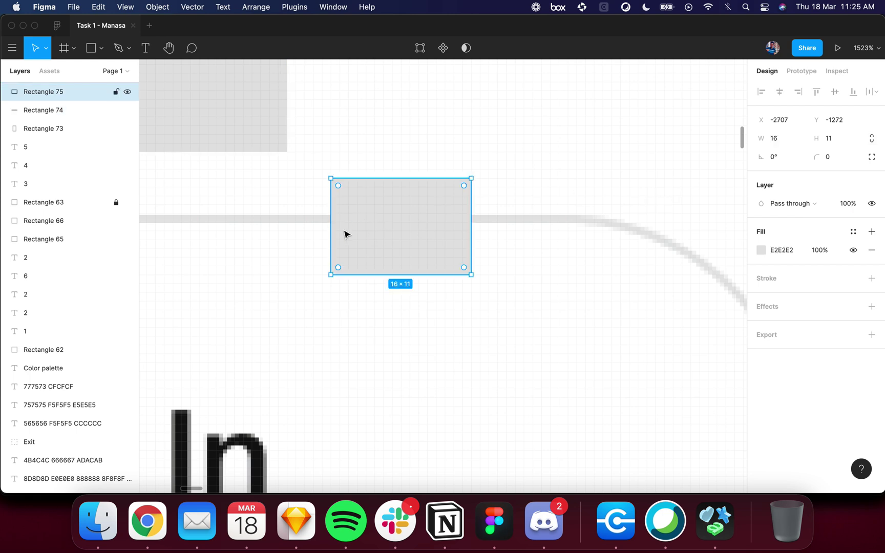
scroll(330, 230, "down", 5)
scroll(330, 236, "left", 2)
left_click(387, 215)
left_click(450, 251)
left_click(398, 229)
scroll(438, 243, "down", 8)
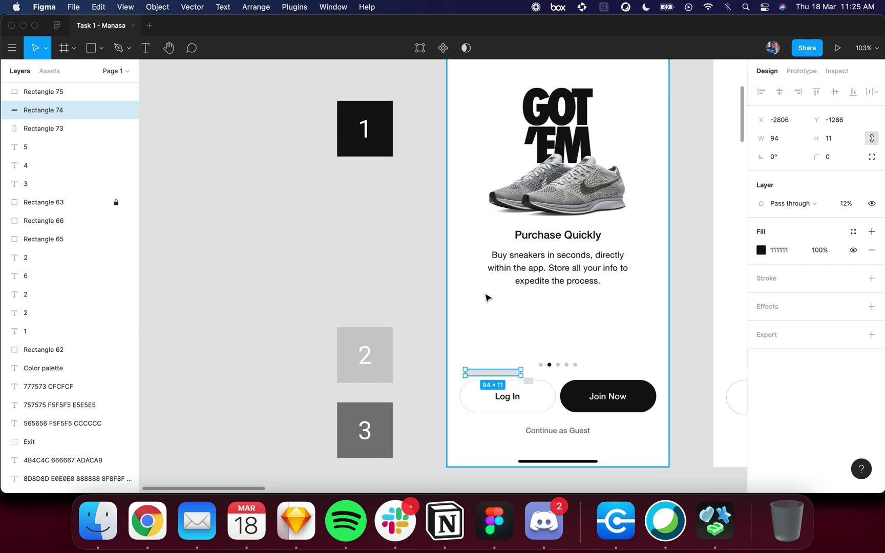
left_click(783, 250)
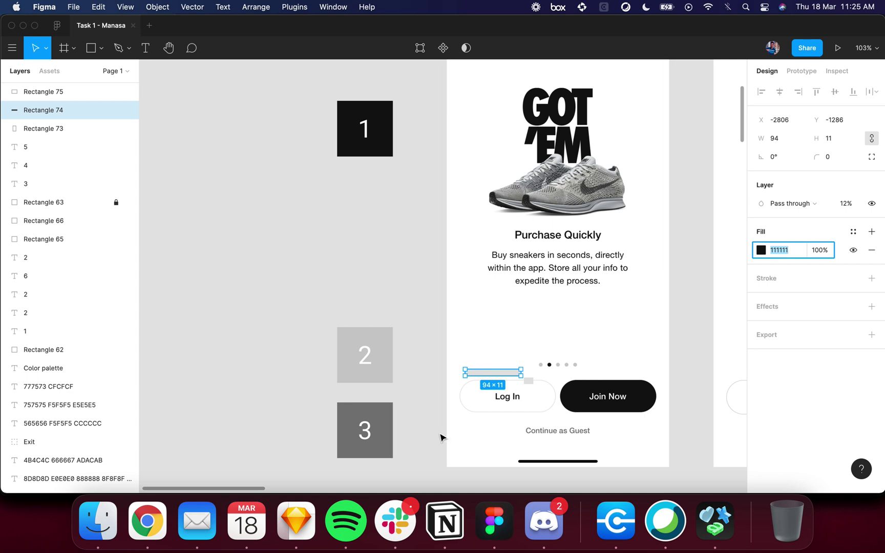
- Select the number label on swatch 3
scroll(439, 436, "up", 5)
left_click(350, 403)
scroll(310, 395, "down", 2)
scroll(311, 396, "down", 3)
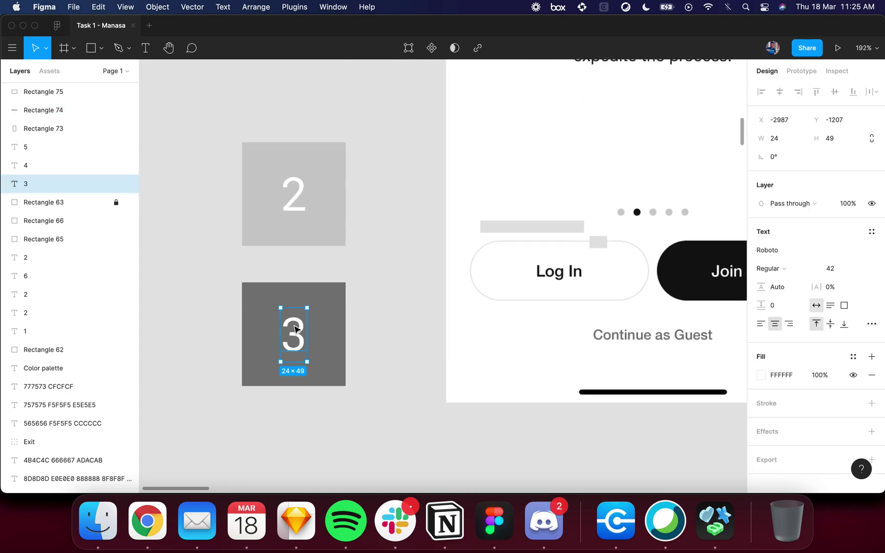
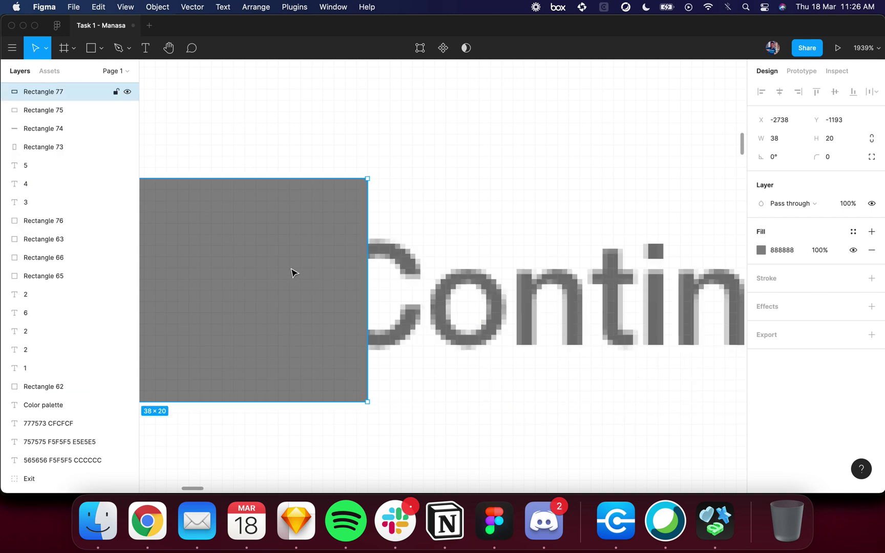
- Set the layer opacity of the swatch 3 copy beside Continue as Guest to 40%
scroll(259, 270, "down", 5)
left_click(188, 270)
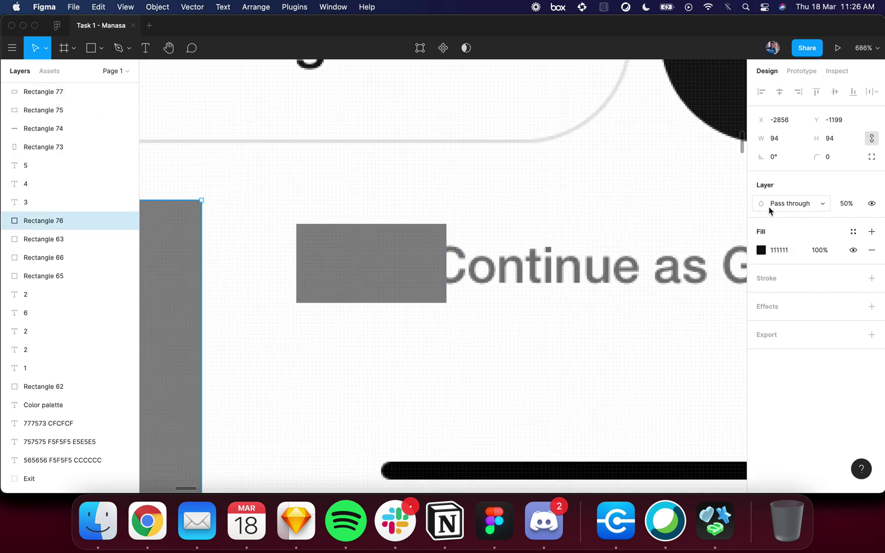
left_click(846, 208)
type("4")
key("Return")
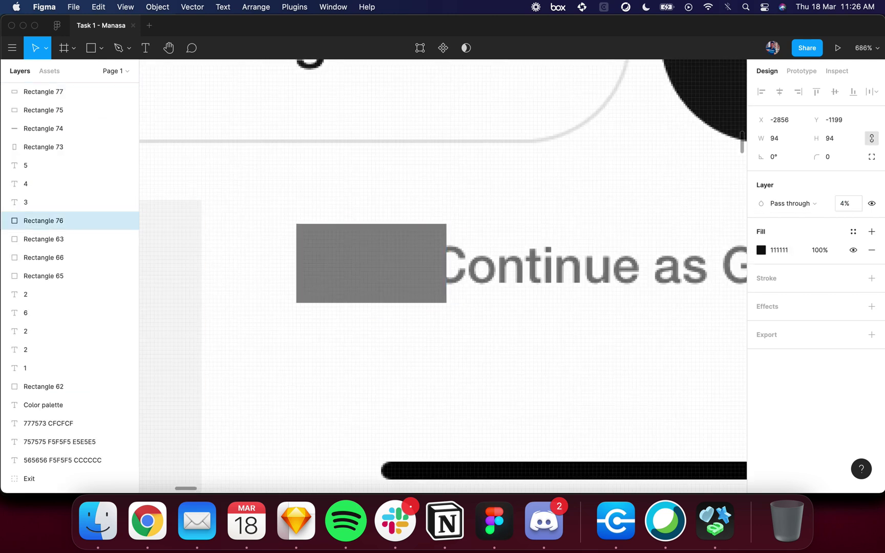
type("40")
key("Return")
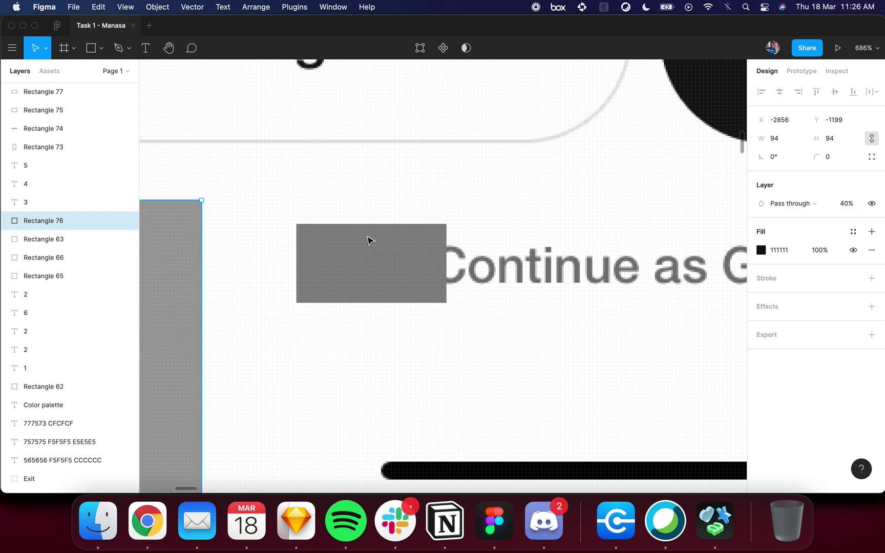
- Fill the small rectangle beside Continue as Guest with the swatch copy's sampled grey and compare it with the lettering
left_click(348, 247)
key("i")
left_click(186, 257)
left_click(468, 387)
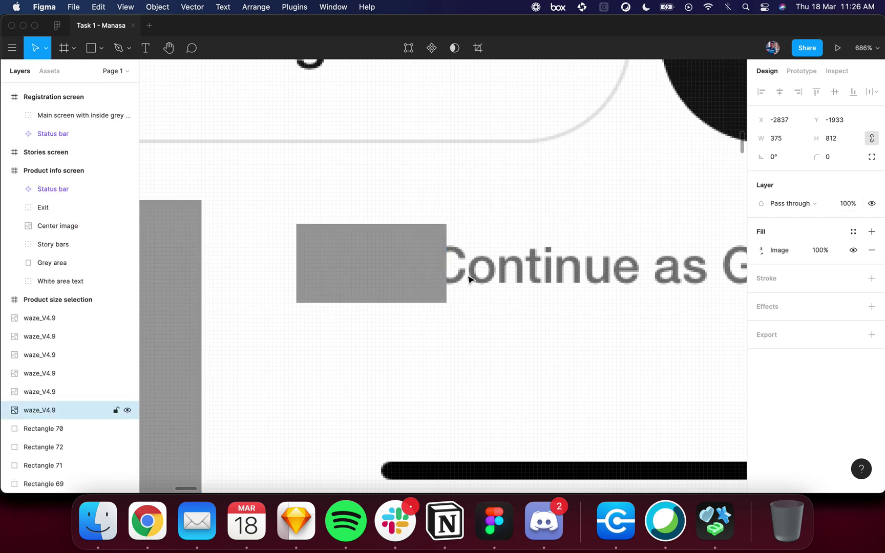
scroll(468, 279, "up", 5)
scroll(433, 269, "down", 5)
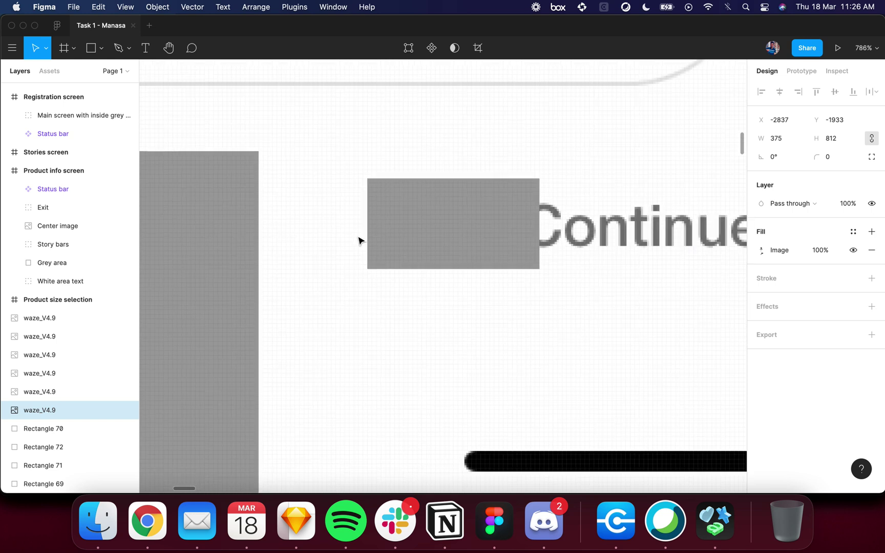
- Set the swatch 3 copy's layer opacity to 55%
key("shift+Tab")
type("100")
key("Return")
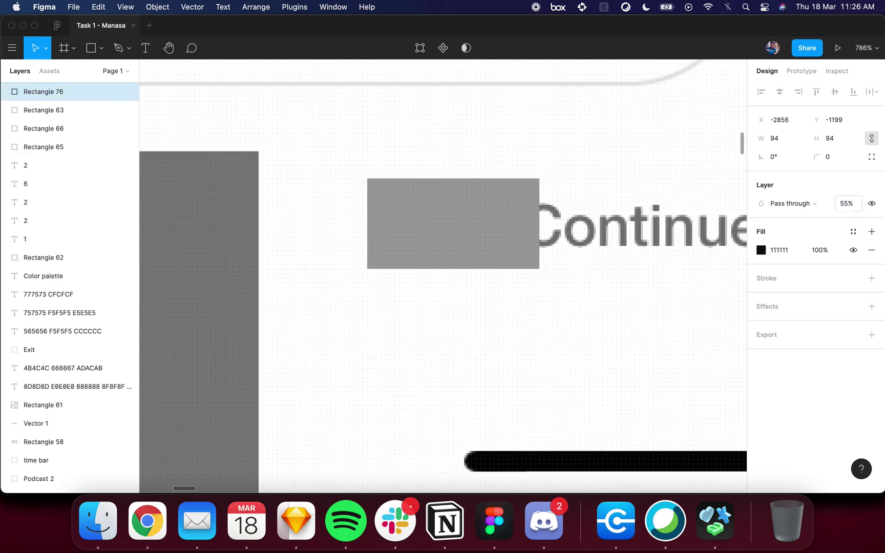
- Resample the darkened swatch copy as the small rectangle's fill and compare it with the Continue as Guest text
left_click(476, 221)
key("i")
left_click(181, 229)
left_click(602, 297)
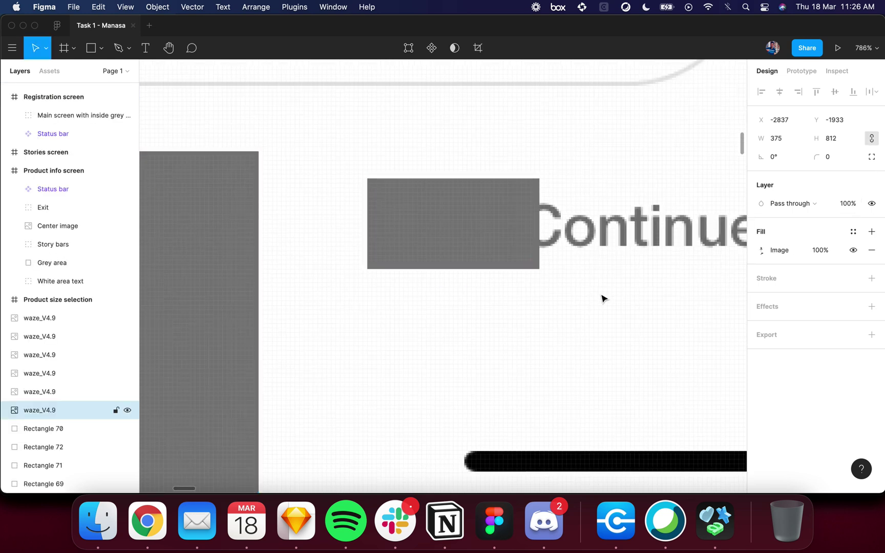
scroll(565, 212, "up", 8)
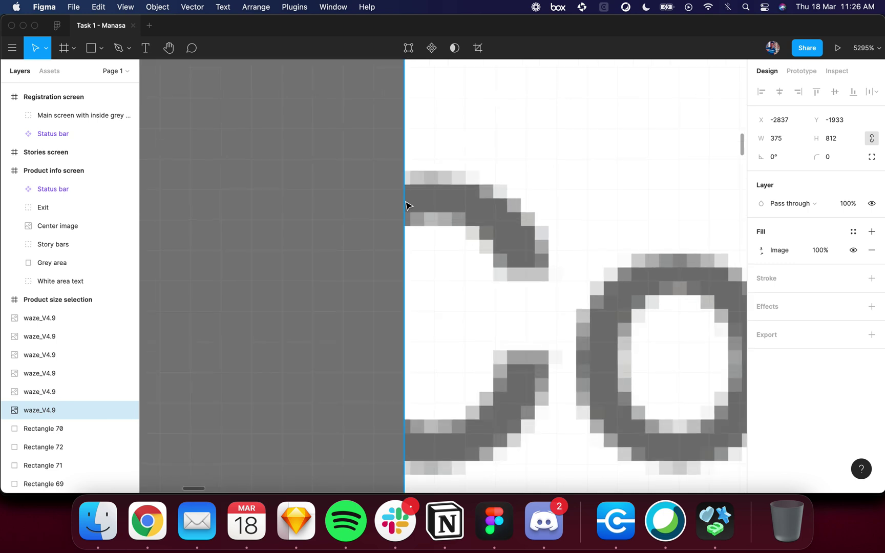
scroll(375, 204, "down", 10)
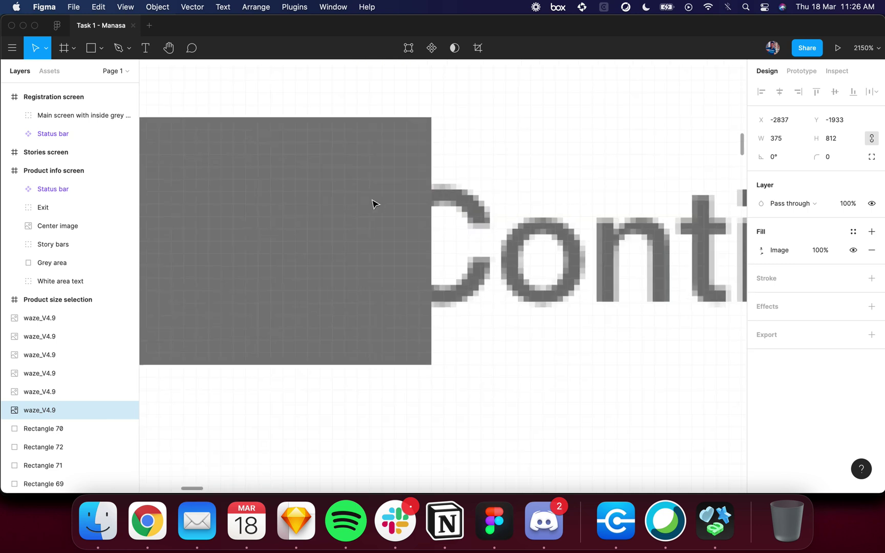
- Raise the swatch 3 copy's layer opacity further and fill the small rectangle with its sampled grey, 707070
left_click(357, 207)
left_click(847, 203)
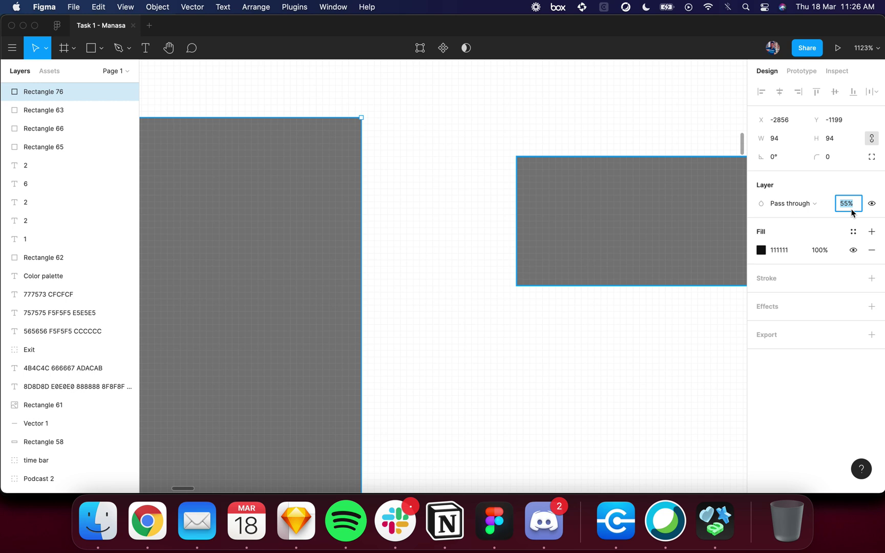
left_click(632, 269)
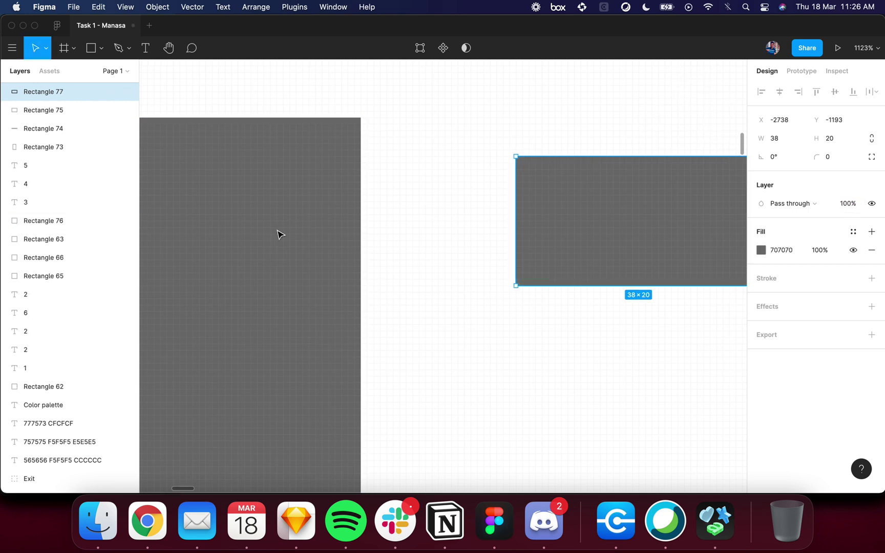
- Compare the small rectangle's grey with the Continue as Guest lettering at pixel level and check its fill value
scroll(468, 304, "right", 5)
left_click(419, 211)
scroll(418, 212, "up", 10)
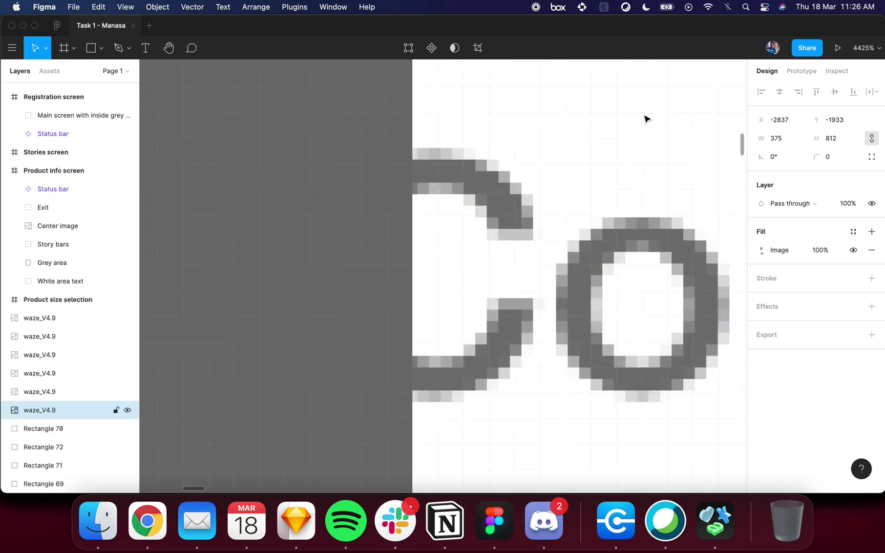
scroll(588, 212, "down", 5)
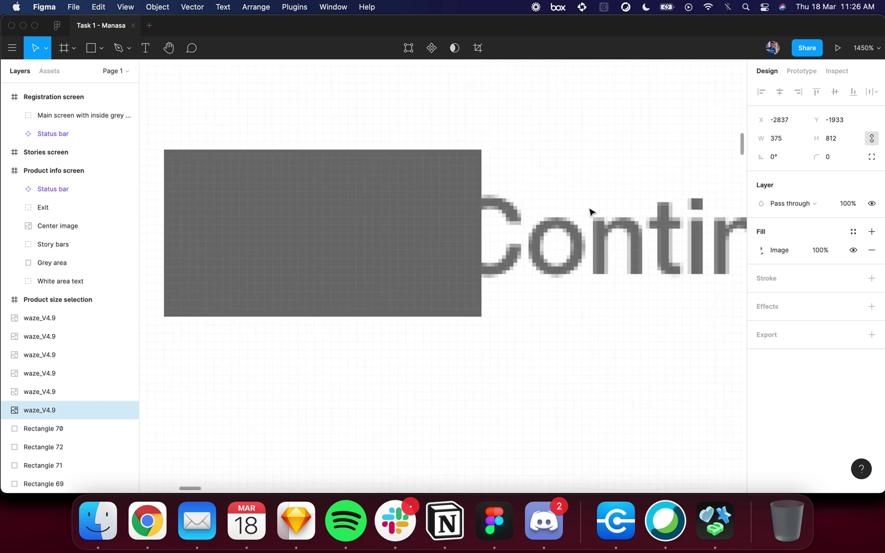
scroll(590, 212, "right", 1)
left_click(342, 216)
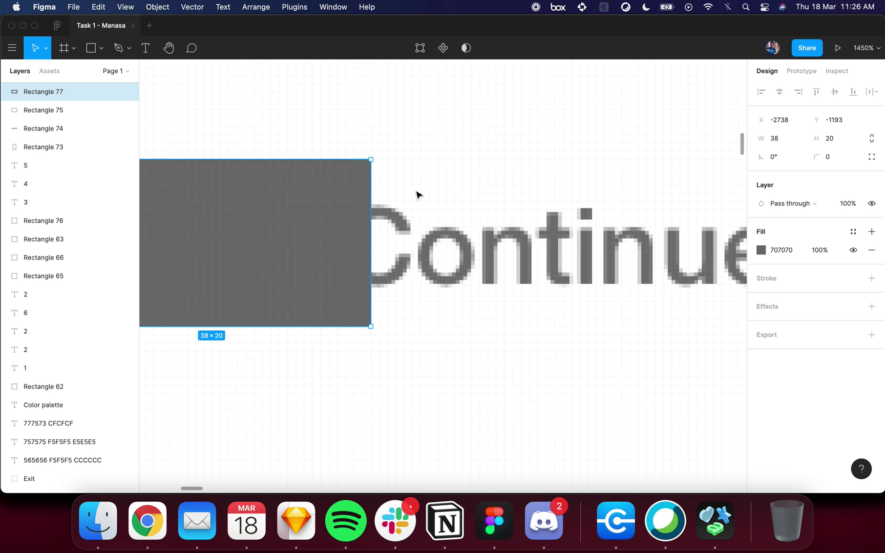
- Set the layer opacity of the original swatch 3 to 60%
scroll(418, 194, "down", 5)
left_click(434, 182)
scroll(434, 182, "down", 5)
left_click(468, 144)
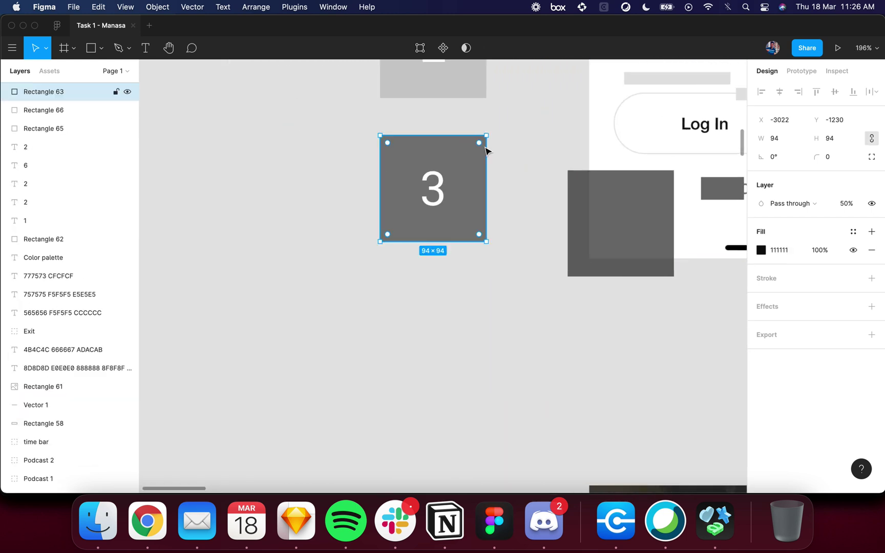
left_click(852, 207)
key("Return")
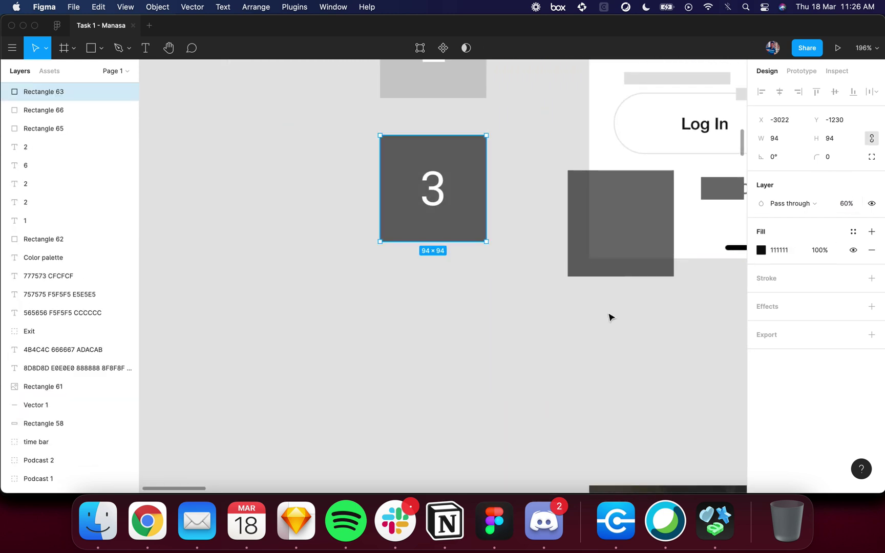
- Delete the swatch 3 copy and the temporary grey sample rectangles around the landing screen's Log In button and Continue as Guest text
left_click(660, 199)
scroll(563, 204, "right", 10)
key("Delete")
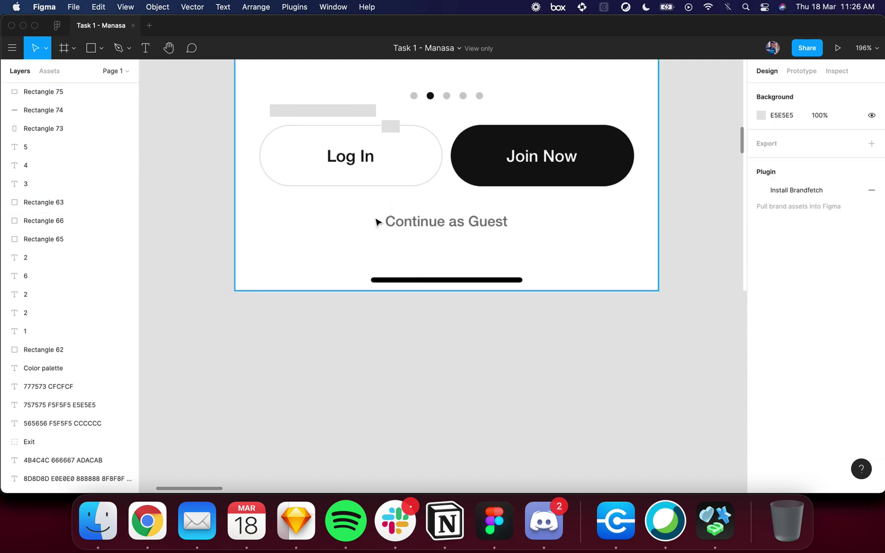
scroll(377, 222, "down", 3)
left_click(358, 151)
scroll(408, 186, "up", 3)
left_click(406, 174, "shift")
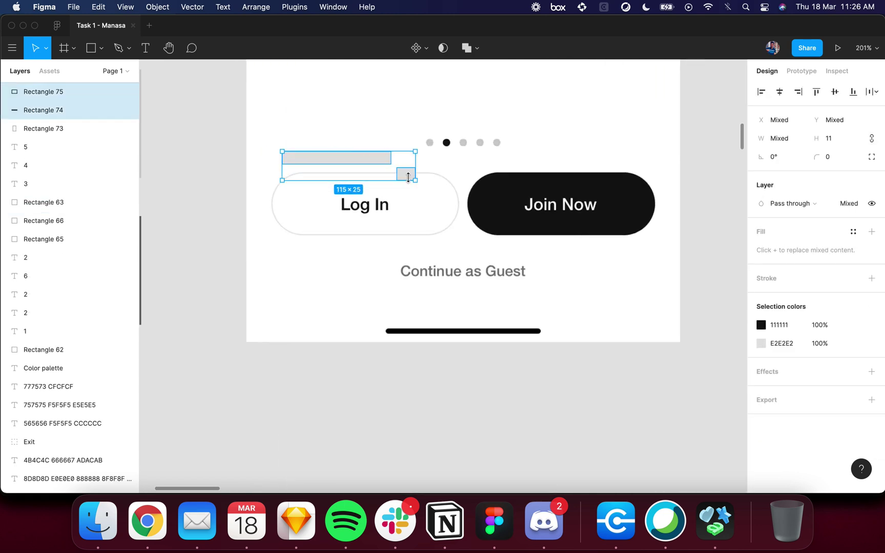
key("Delete")
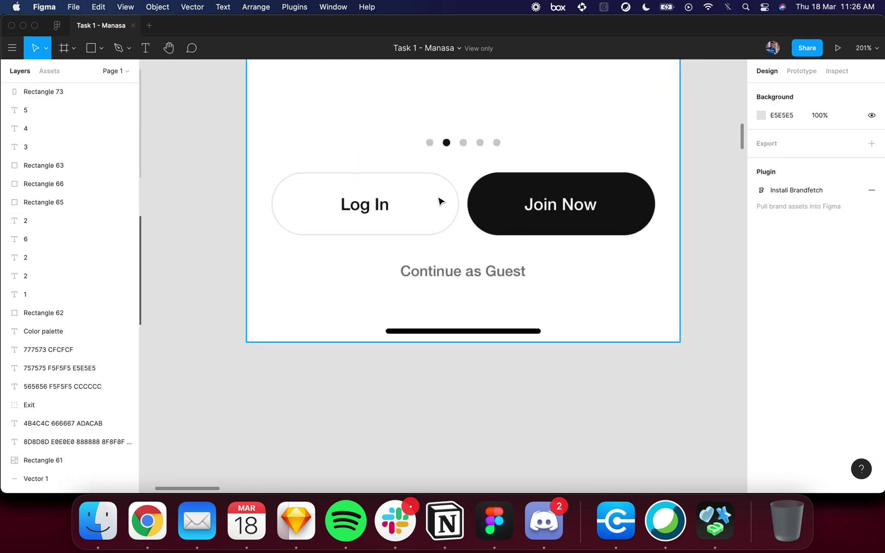
- Review the swatches beside the landing and registration screens and check swatch 1's fill and layer opacity
scroll(438, 202, "down", 10)
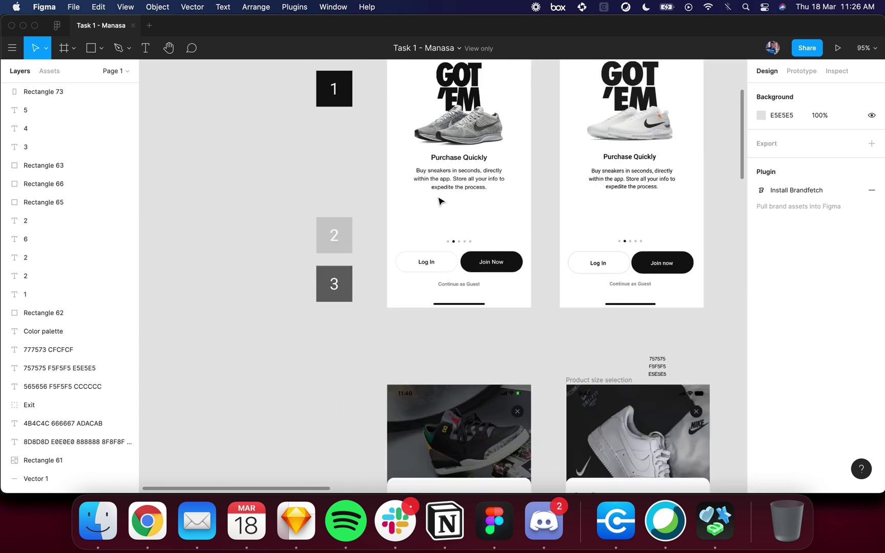
left_click_drag(290, 142, 369, 430)
left_click(369, 430)
left_click_drag(286, 141, 380, 429)
left_click(377, 292)
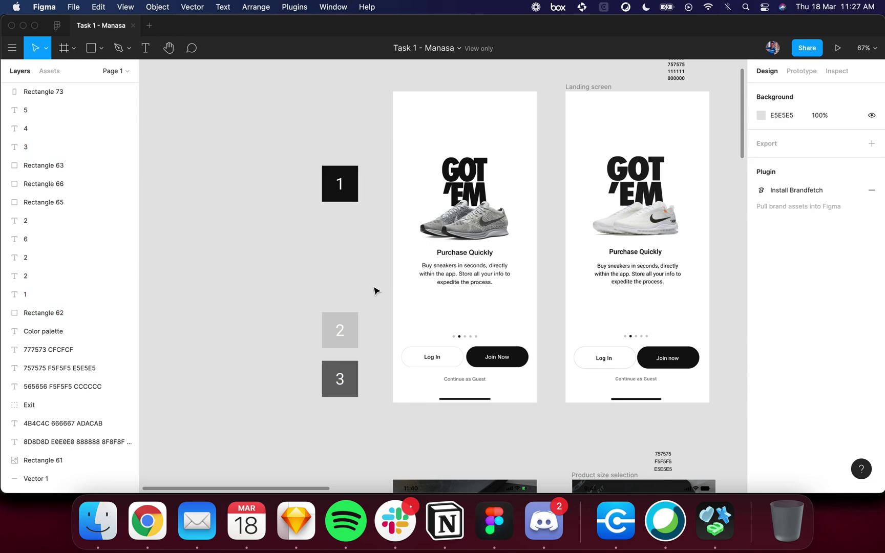
left_click(356, 199)
scroll(630, 251, "right", 10)
scroll(544, 192, "up", 5)
scroll(544, 192, "up", 5)
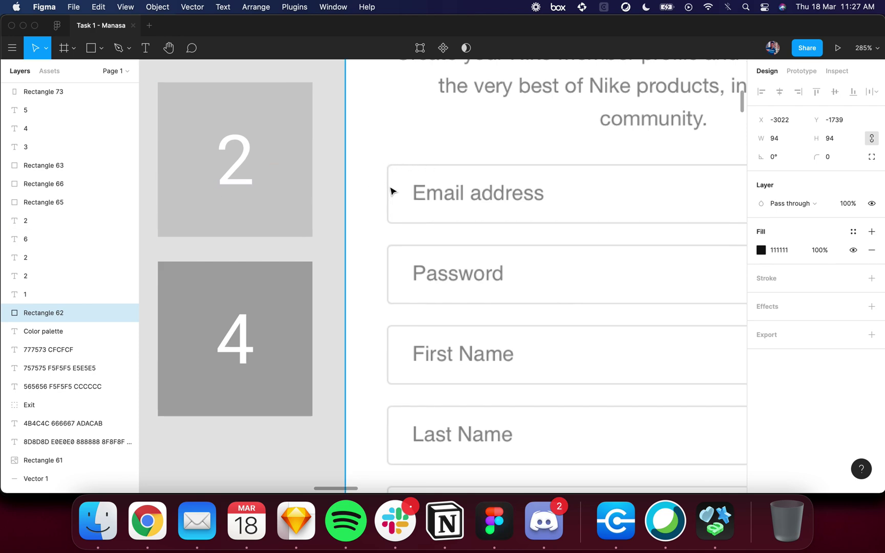
scroll(391, 191, "down", 5)
scroll(391, 191, "up", 2)
scroll(358, 340, "down", 1)
scroll(357, 340, "up", 4)
- Check the layer opacities of swatches 2 and 3 against the landing screen's Log In outline and Continue as Guest text
left_click(311, 364)
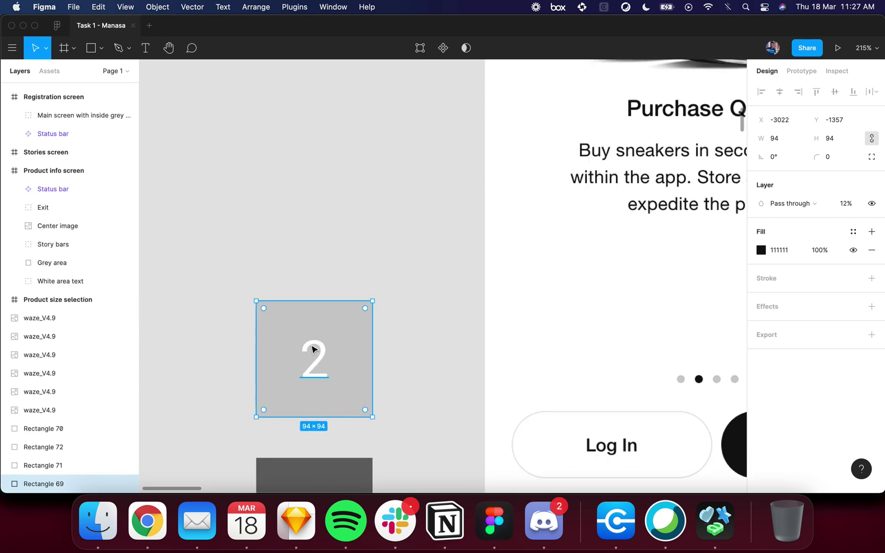
scroll(560, 420, "down", 3)
scroll(563, 371, "up", 5)
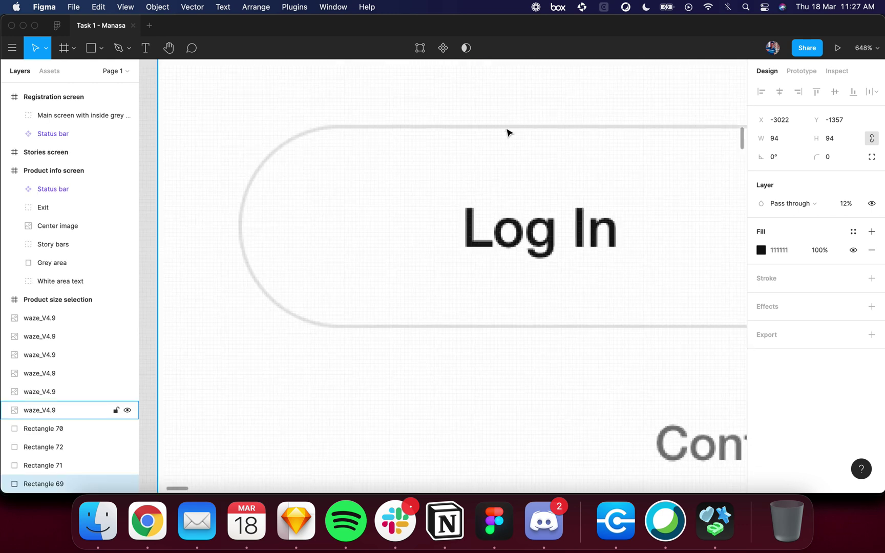
scroll(509, 132, "down", 6)
scroll(504, 131, "left", 5)
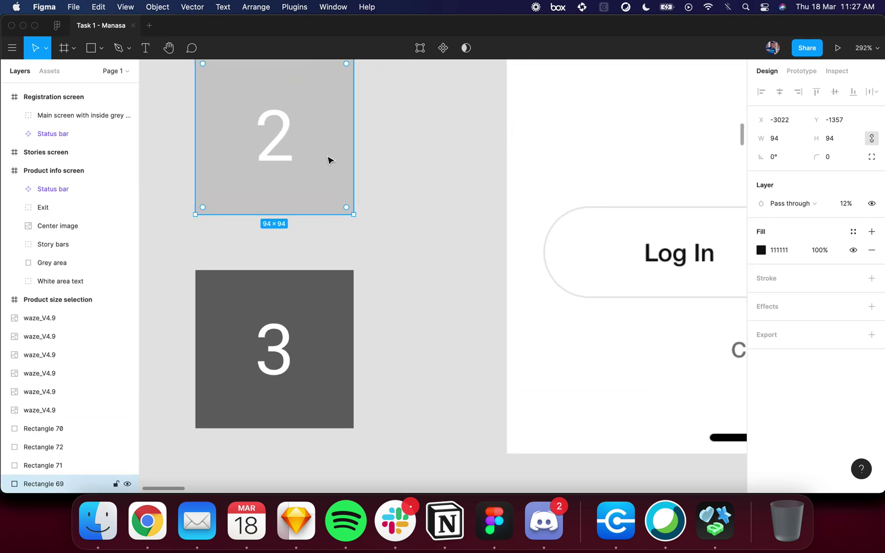
scroll(328, 159, "down", 1)
scroll(327, 159, "up", 2)
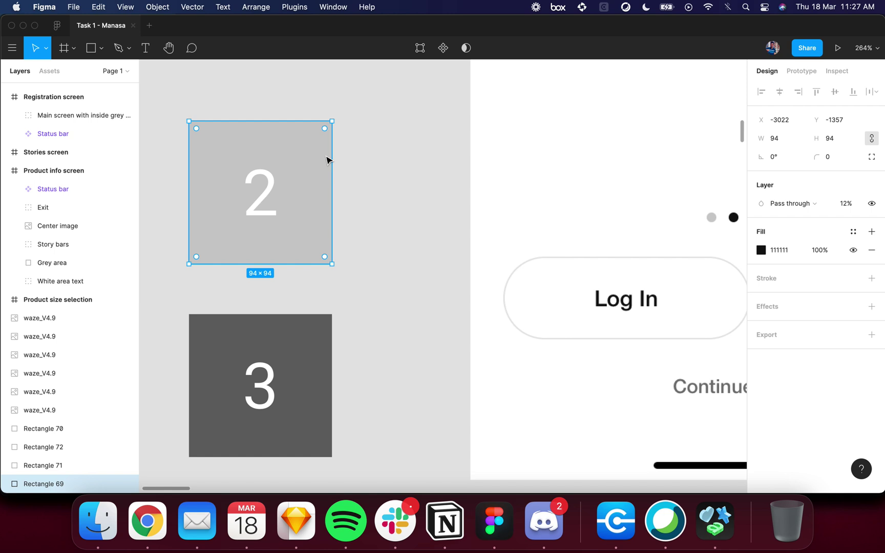
scroll(326, 158, "down", 5)
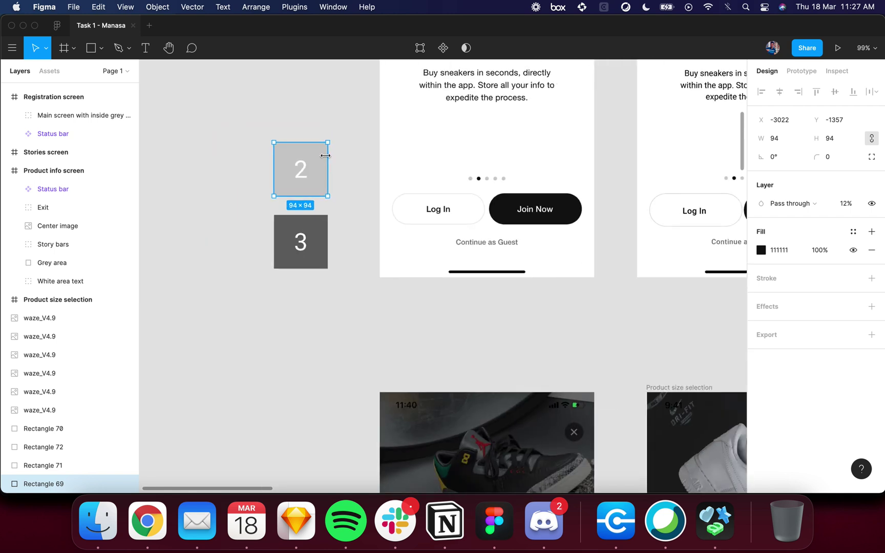
left_click(316, 241)
scroll(314, 244, "up", 5)
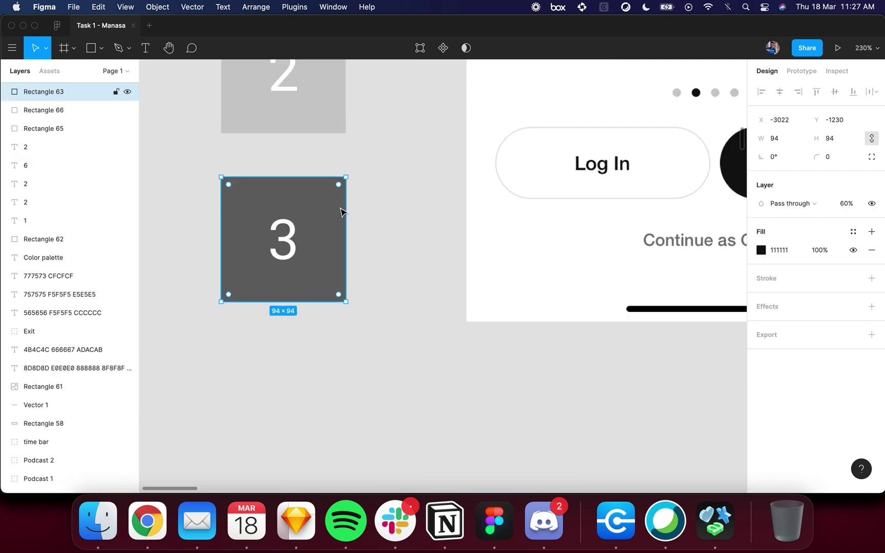
scroll(333, 227, "right", 3)
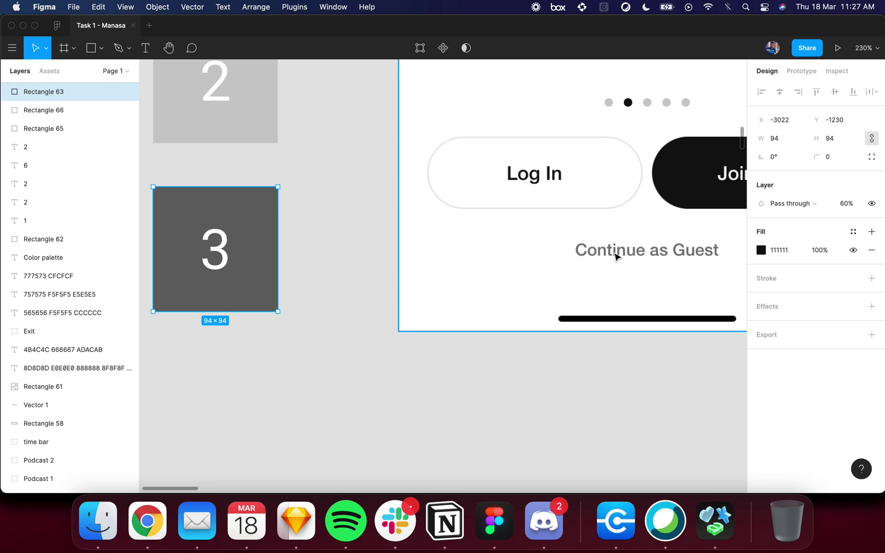
scroll(616, 254, "down", 5)
scroll(512, 230, "right", 5)
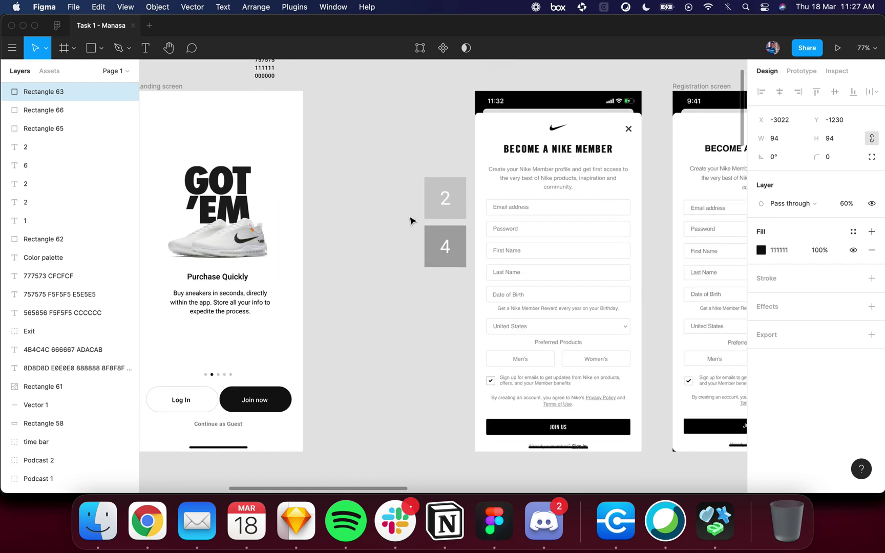
- Duplicate the registration screen's swatch 2 onto the screen's white background above the Email address field and resize the copy to 53 × 53
scroll(428, 202, "up", 5)
left_click(510, 183)
scroll(510, 183, "up", 5)
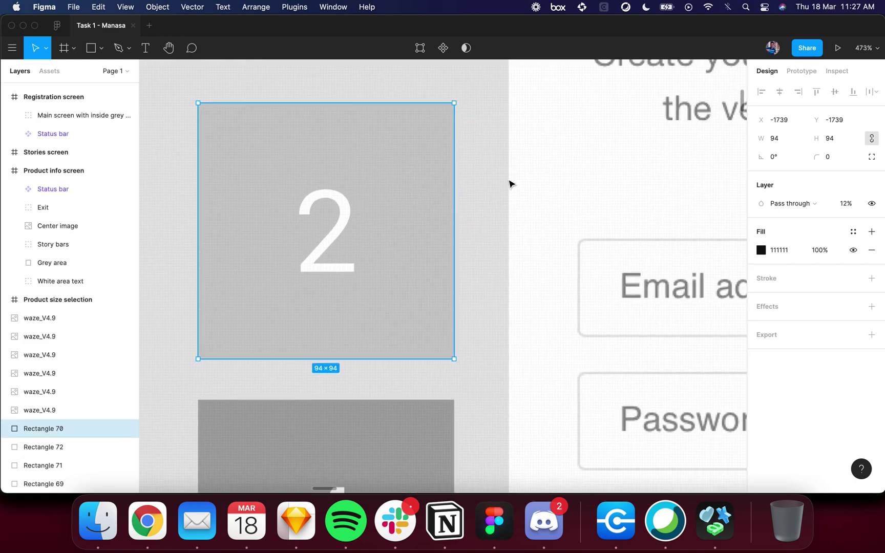
left_click_drag(328, 203, 603, 183, "alt")
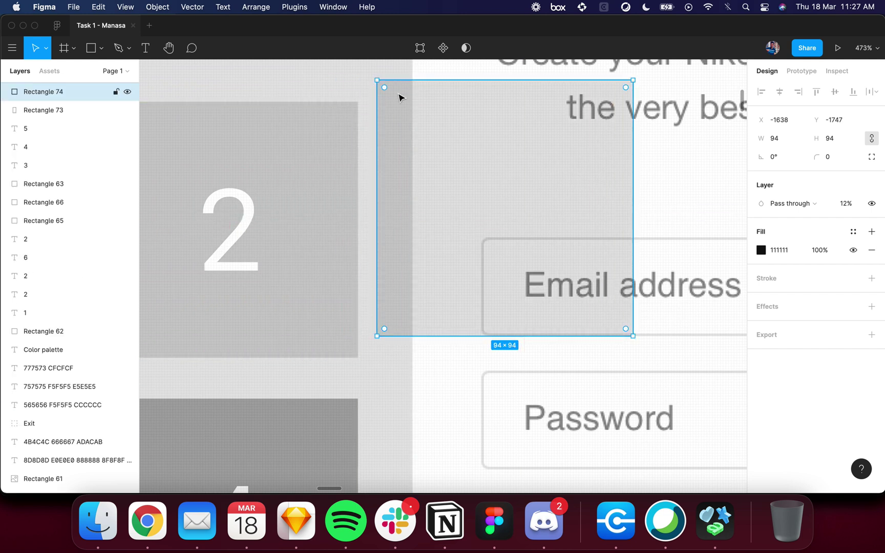
left_click_drag(376, 78, 535, 192)
left_click_drag(582, 285, 525, 197)
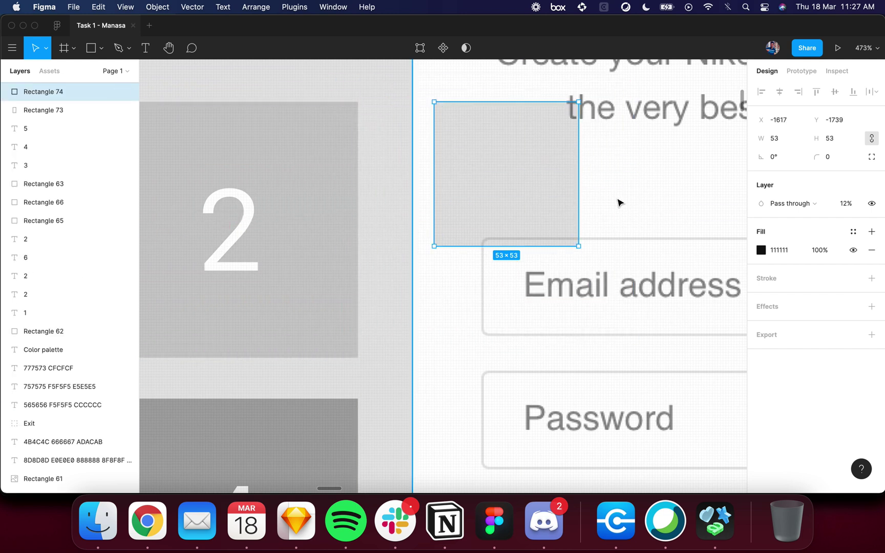
- Draw a rectangle about 19 × 15 beside the swatch 2 copy and fill it with the copy's sampled grey, E2E2E2
key("r")
left_click_drag(617, 188, 669, 230)
key("i")
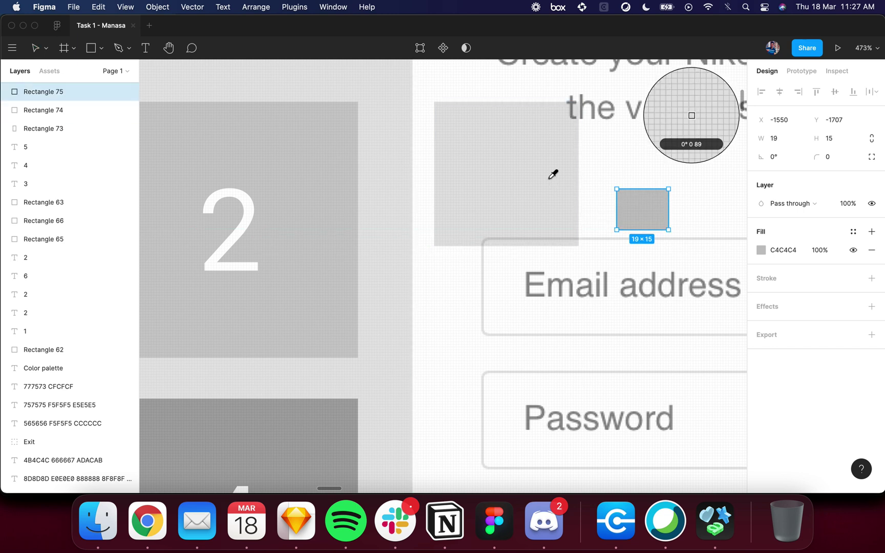
left_click(541, 180)
- Place the small rectangle over the Email address field's outline and compare their greys at pixel level
scroll(660, 217, "up", 5)
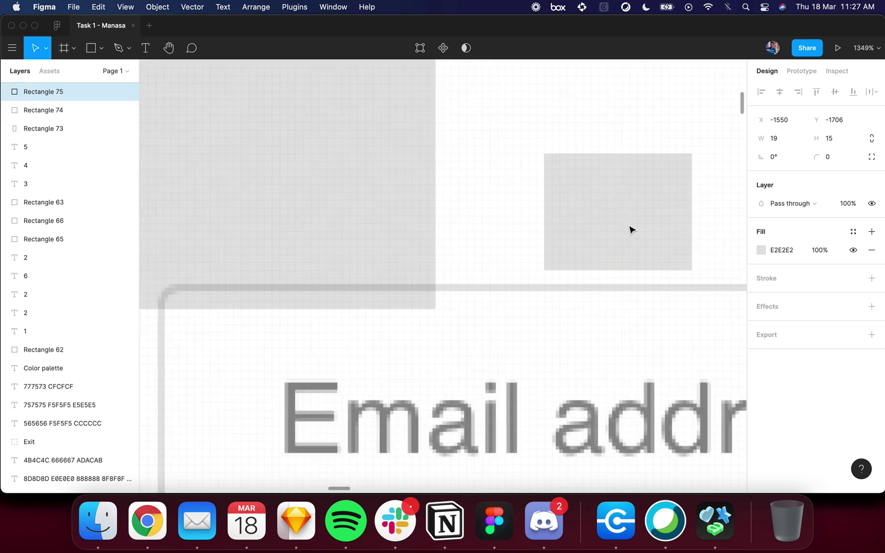
scroll(631, 223, "up", 3)
left_click(532, 199)
scroll(531, 368, "up", 5)
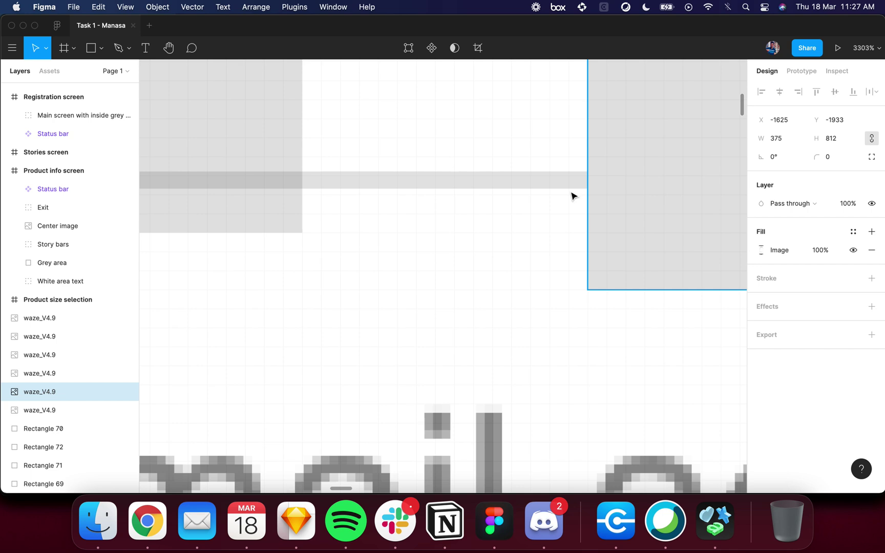
scroll(473, 319, "down", 5)
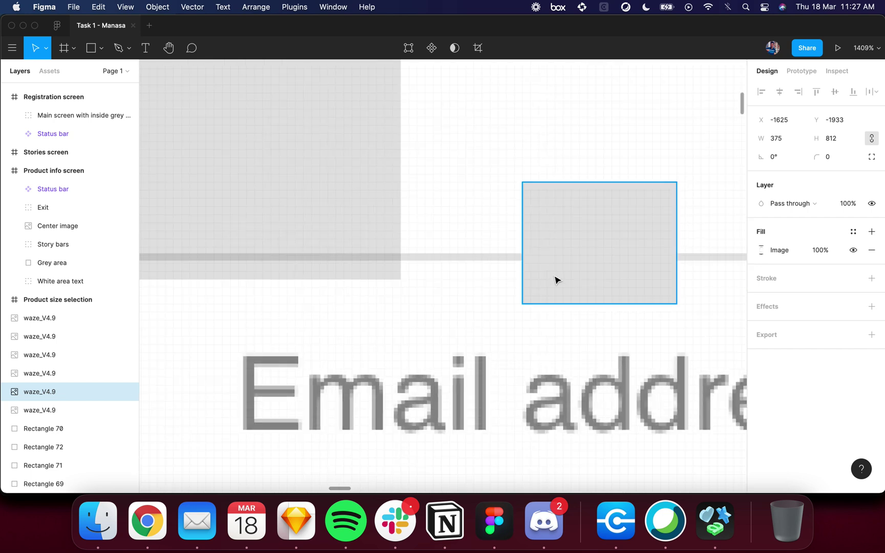
- Delete the small grey rectangle and the swatch 2 copy from the registration screen
left_click(557, 279)
left_click(371, 207, "shift")
key("Delete")
scroll(371, 208, "down", 5)
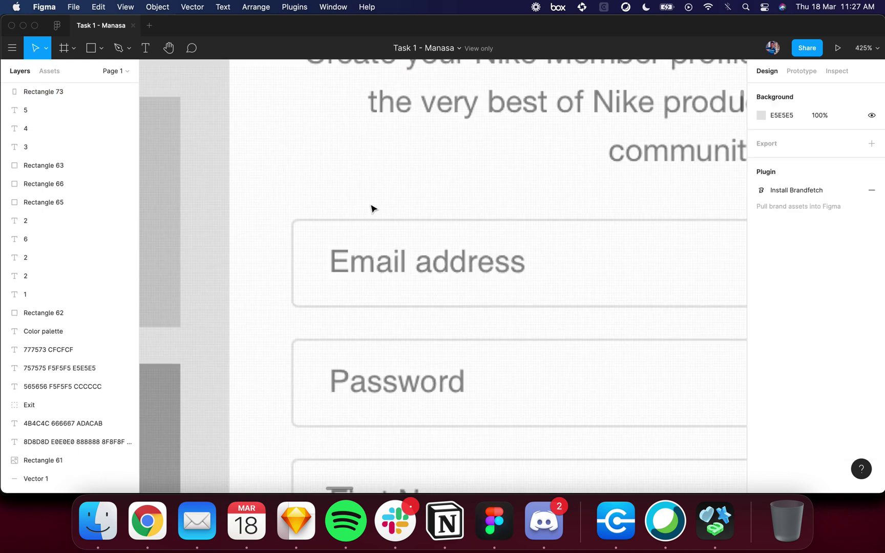
- Examine the grey text in the registration form's fields against swatch 4 and the landing screen's colours
scroll(399, 241, "left", 3)
scroll(436, 256, "down", 3)
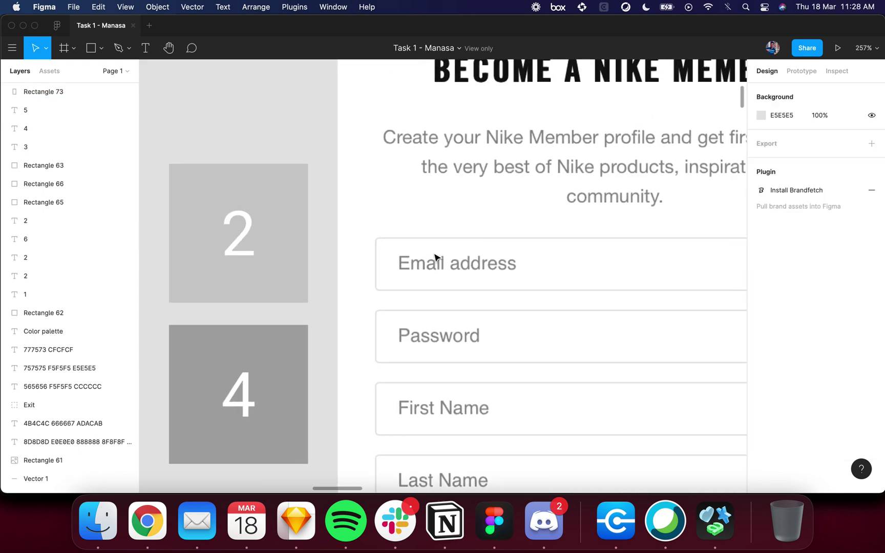
scroll(436, 266, "up", 3)
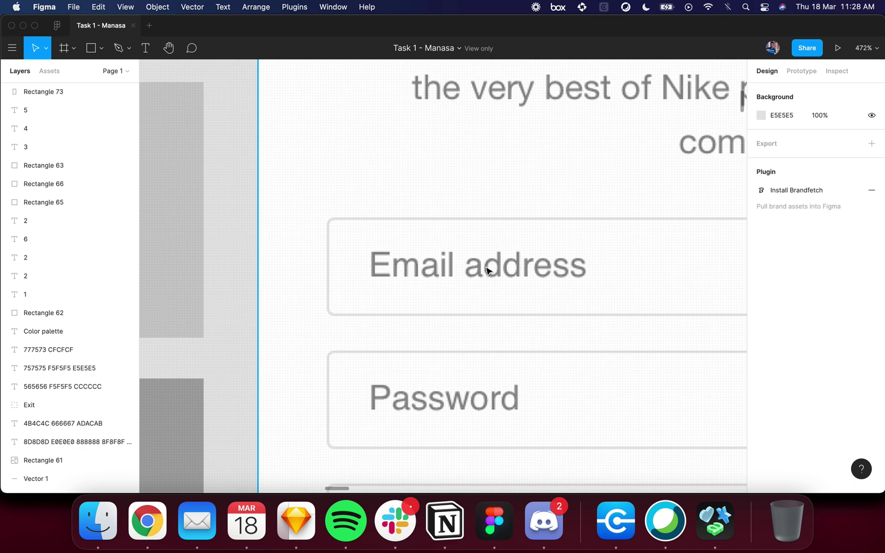
scroll(486, 270, "down", 5)
scroll(458, 266, "left", 5)
scroll(487, 270, "down", 3)
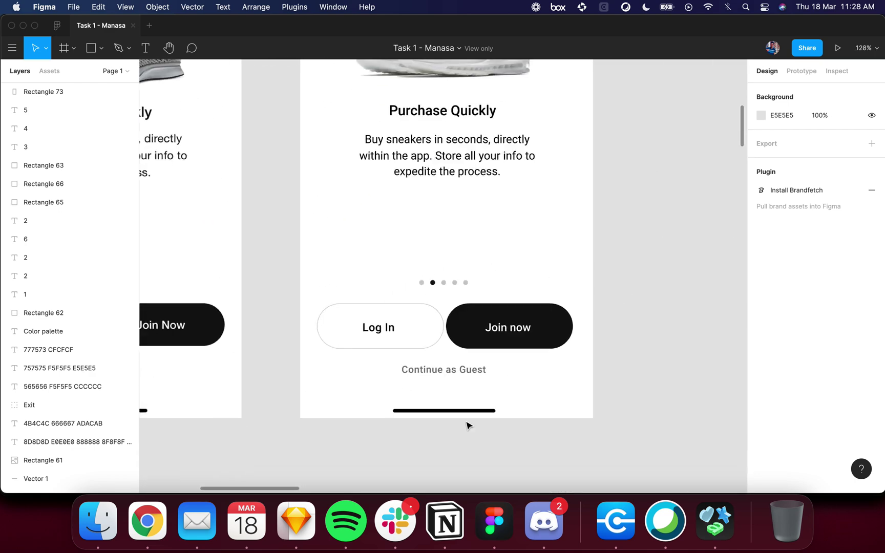
scroll(468, 425, "up", 3)
scroll(464, 313, "down", 10)
scroll(471, 276, "up", 3)
scroll(460, 250, "up", 3)
- Duplicate swatch 4 onto the white registration form beside the Email address and Password text
left_click(432, 249)
scroll(432, 249, "up", 4)
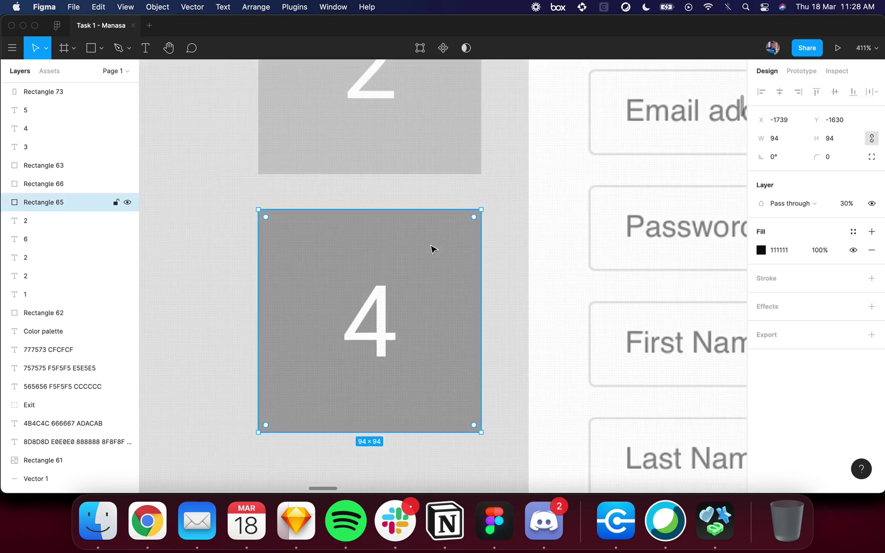
scroll(432, 250, "right", 3)
scroll(432, 249, "up", 1)
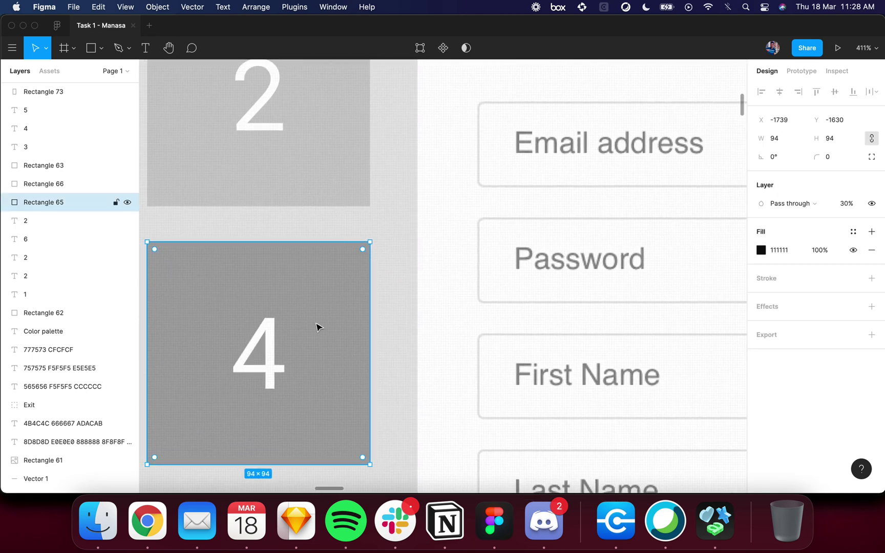
scroll(317, 326, "down", 4)
left_click_drag(268, 348, 607, 232)
scroll(607, 232, "up", 5)
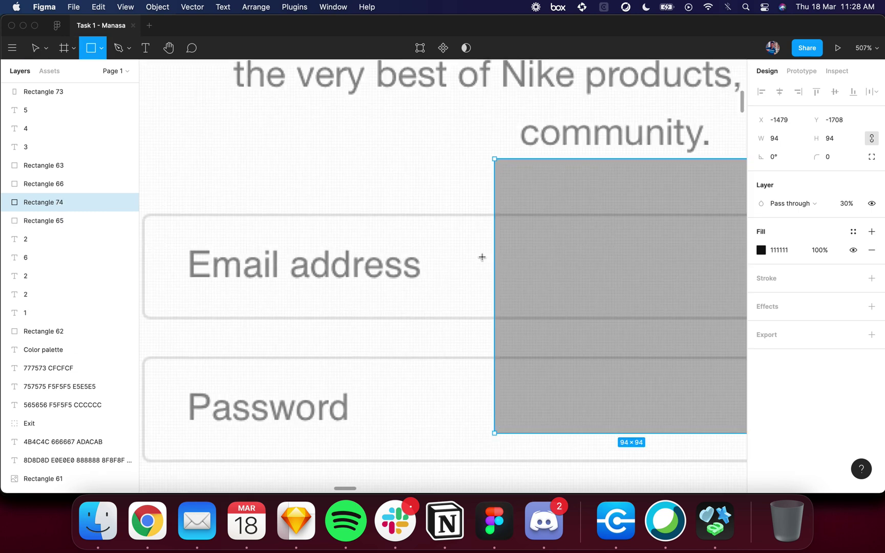
- Draw a rectangle about 13 × 19 beside the Email address text and fill it with the swatch 4 copy's sampled grey, B8B8B8
key("r")
left_click_drag(454, 246, 491, 302)
key("i")
left_click(552, 276)
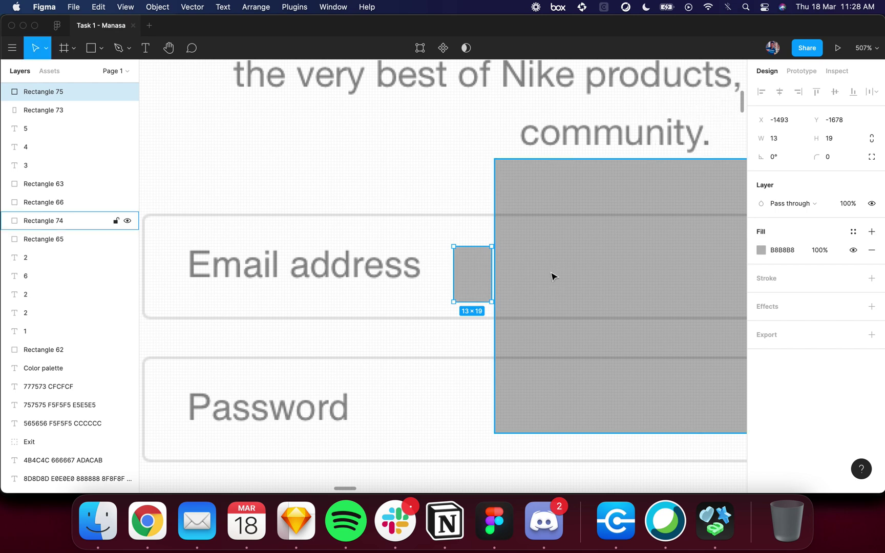
- Compare the small rectangle with the Email address lettering without the swatch 4 copy, and undo the rectangle's move and the copy's deletion
left_click(552, 276)
key("Delete")
scroll(412, 272, "up", 10)
left_click_drag(576, 264, 435, 264)
scroll(436, 264, "down", 5)
key("super+z")
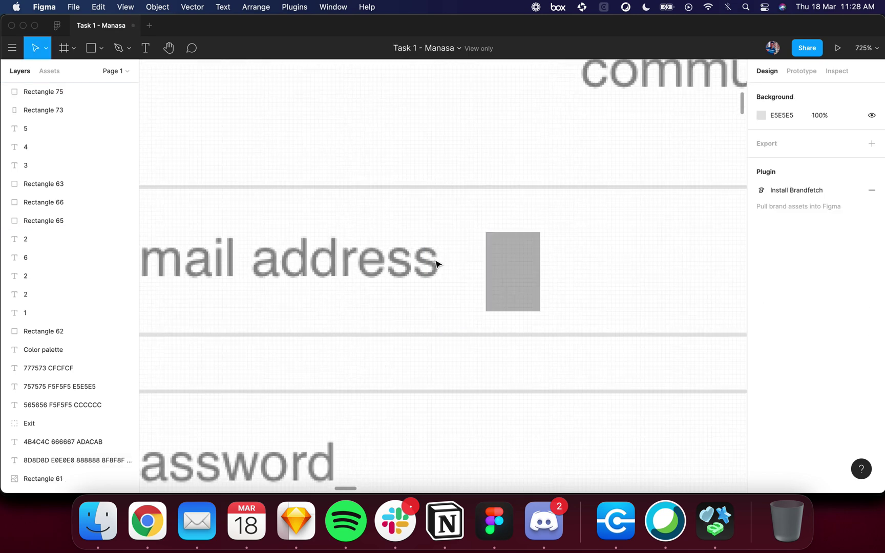
key("super+z")
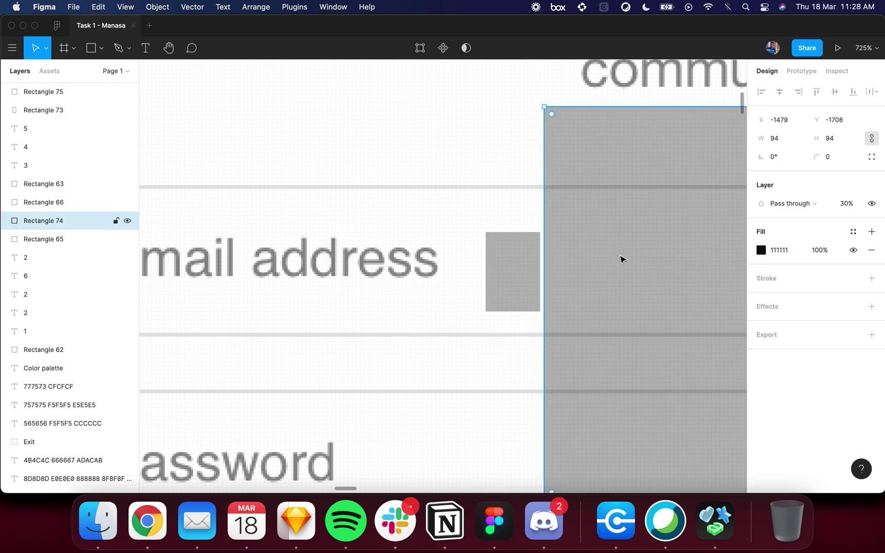
- Set the swatch 4 copy's layer opacity to 40% and refill the small rectangle with its sampled grey, A0A0A0
left_click(857, 207)
key("Return")
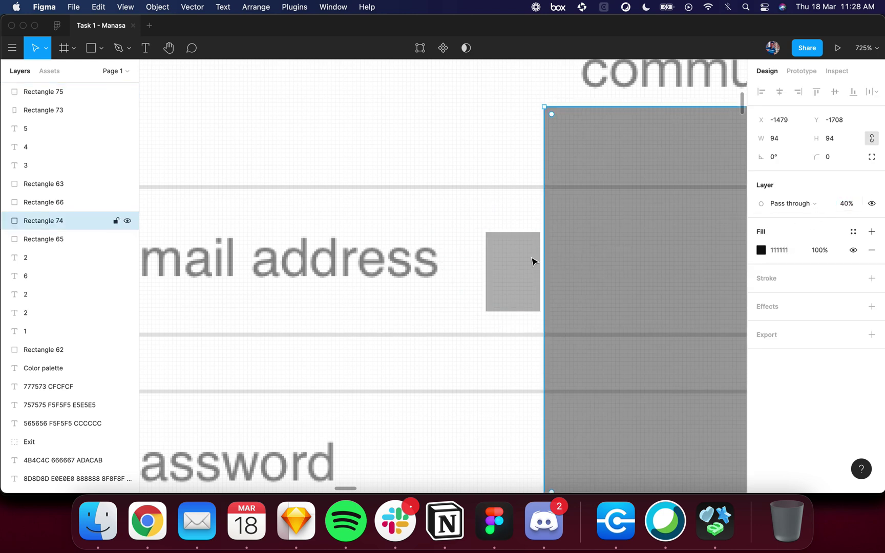
left_click(500, 265)
key("i")
left_click(627, 259)
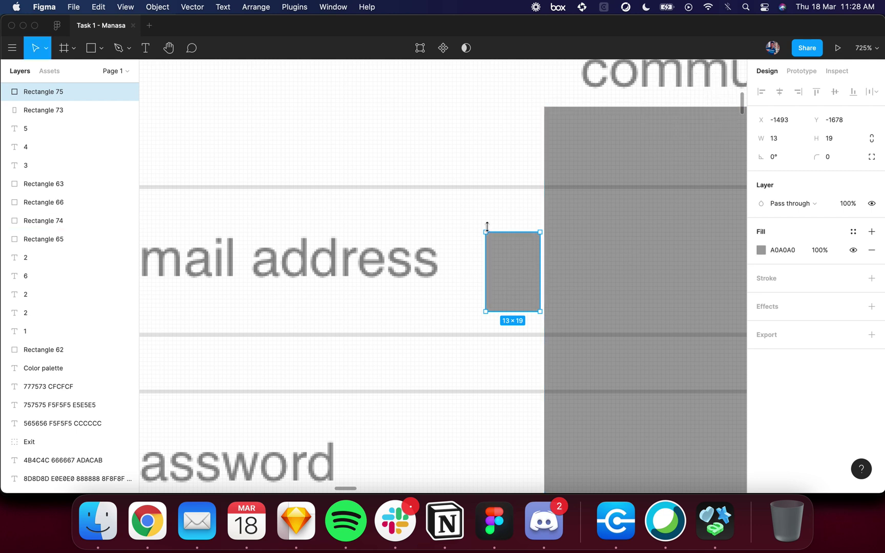
- Move the small rectangle against the end of the Email address text and compare their greys at pixel level
left_click(464, 278)
scroll(464, 278, "up", 5)
left_click_drag(418, 258, 453, 236)
scroll(316, 246, "up", 3)
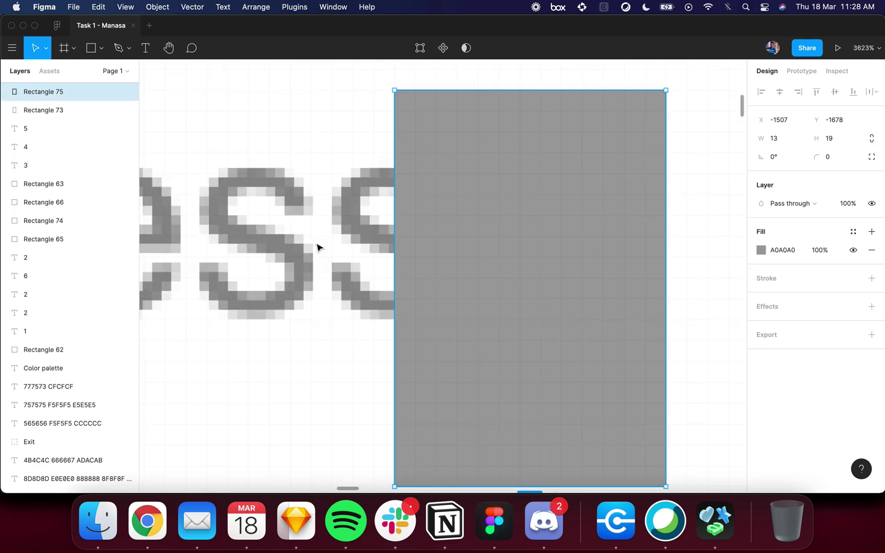
scroll(318, 248, "down", 5)
scroll(382, 241, "up", 3)
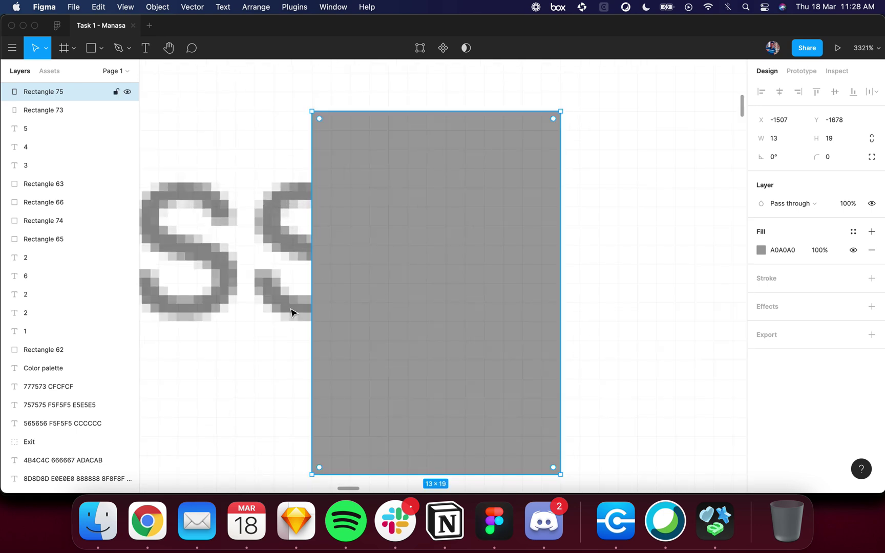
- Undo the registration screenshot's move and shift the small rectangle clear of the Email address text
left_click(270, 332)
scroll(271, 332, "down", 3)
key("super+z")
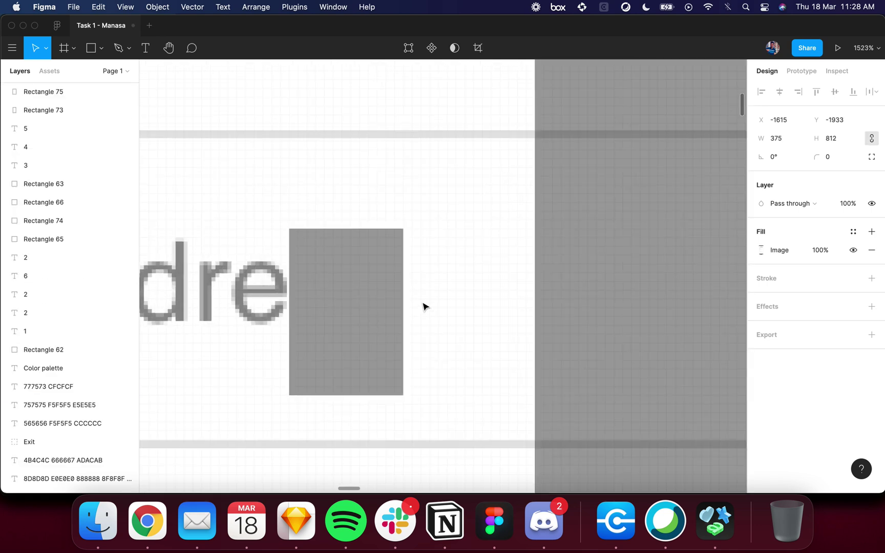
left_click(364, 302)
scroll(410, 302, "down", 5)
- Set the swatch 4 copy's layer opacity to 45% and refill the small rectangle with its sampled grey, 949494
left_click(501, 291)
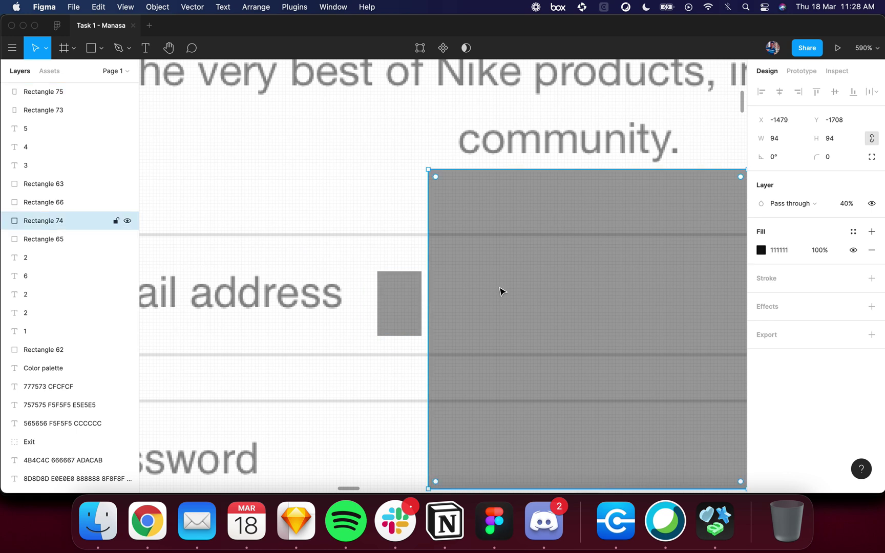
left_click(855, 208)
key("Return")
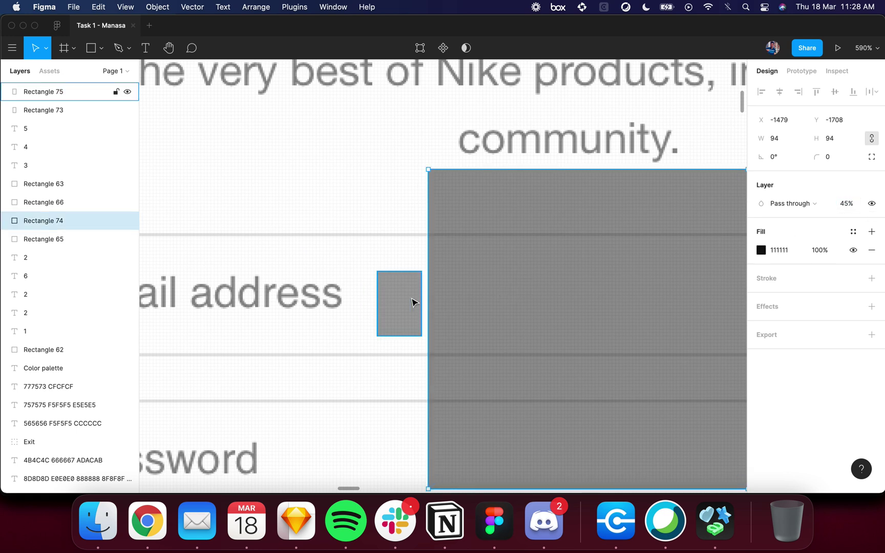
left_click(405, 291)
key("i")
left_click(483, 270)
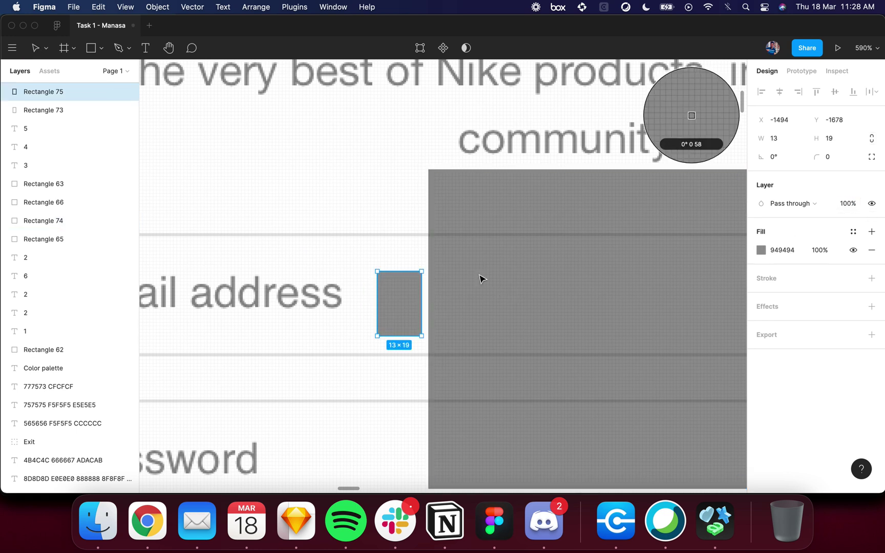
- Place the small rectangle over the last letter of Email address and compare the two greys at pixel level
scroll(395, 311, "up", 5)
left_click_drag(343, 312, 241, 316)
scroll(241, 316, "up", 3)
scroll(241, 312, "left", 1)
left_click(647, 209)
left_click(441, 271)
key("Right")
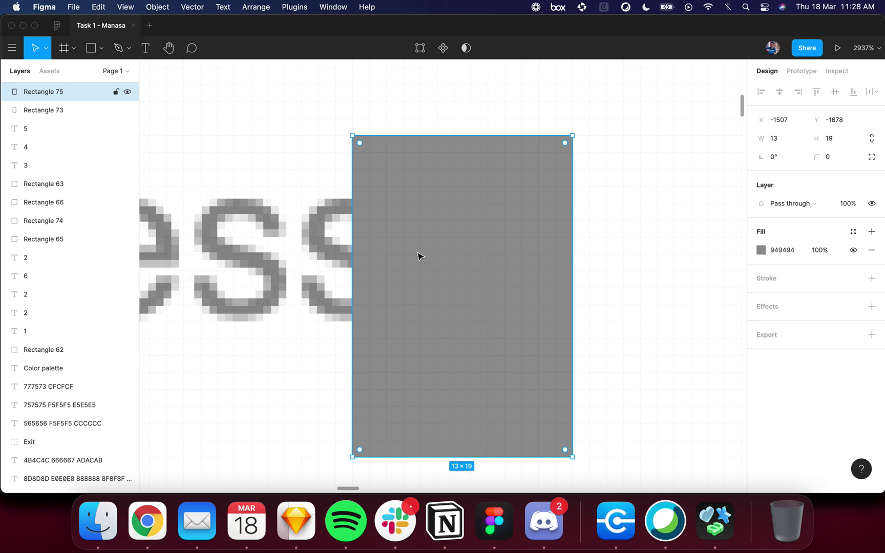
scroll(410, 256, "down", 2)
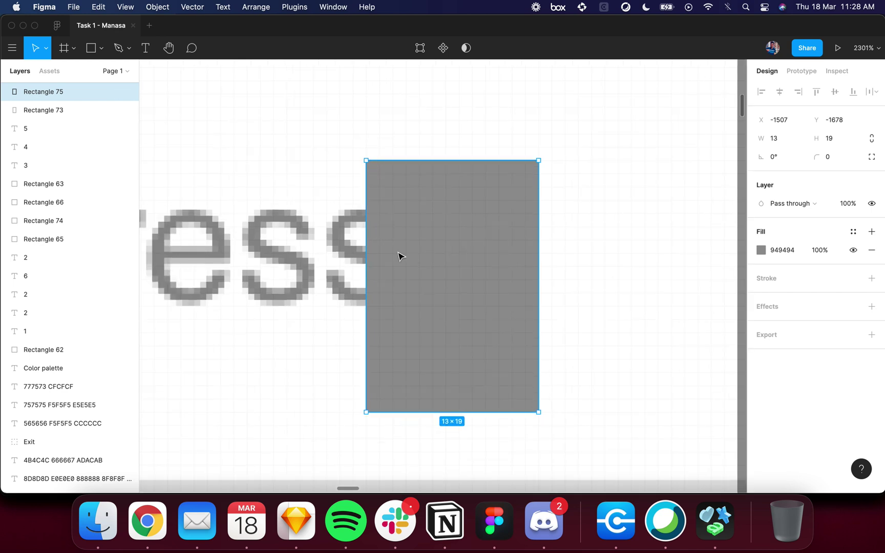
- Move the small rectangle aside, draw a rectangle about 6 × 4 below the Email address text and fill it with the lettering's sampled grey, 8D8D8D
left_click_drag(399, 255, 555, 255)
key("r")
left_click_drag(347, 339, 418, 384)
scroll(363, 307, "up", 3)
key("i")
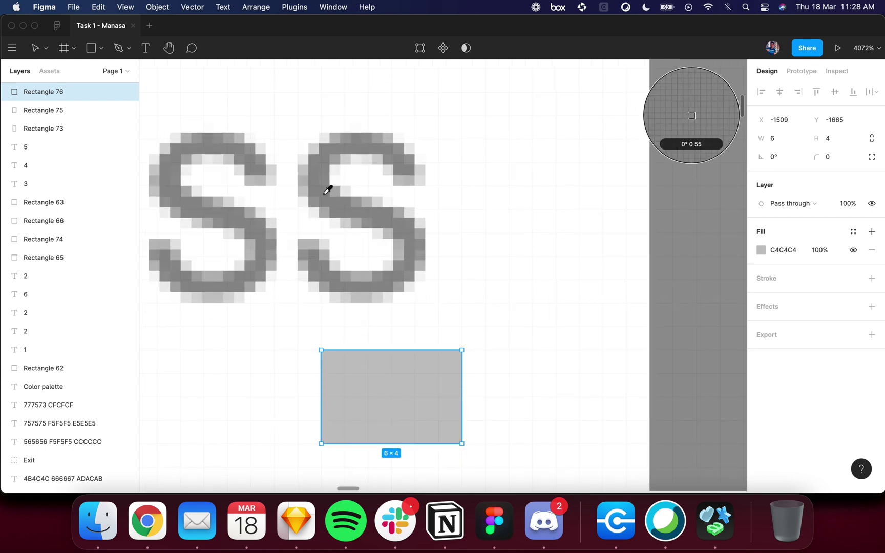
left_click(327, 191)
- Overlap the 6 × 4 text-grey rectangle with the 13 × 19 rectangle's edge and compare their greys
scroll(496, 269, "down", 5)
left_click_drag(311, 355, 441, 337)
left_click(377, 393)
left_click(479, 342)
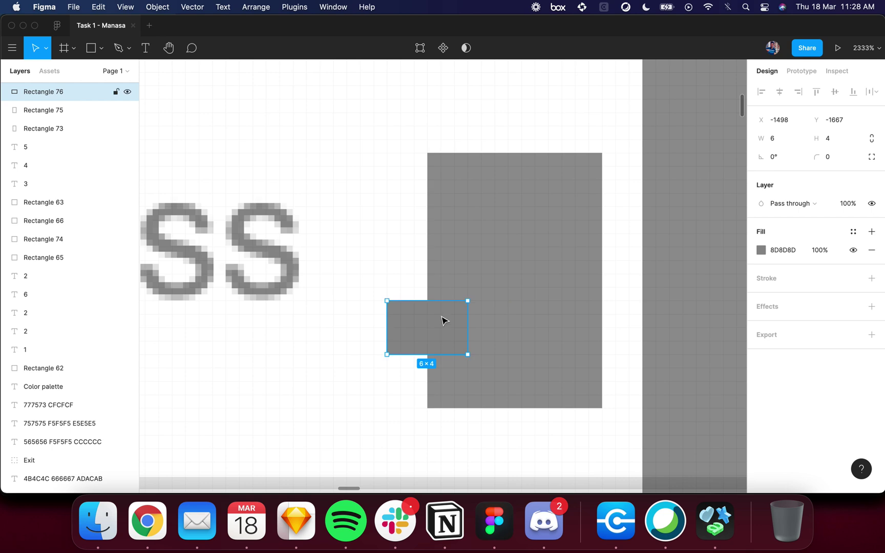
left_click(390, 290)
scroll(412, 292, "down", 5)
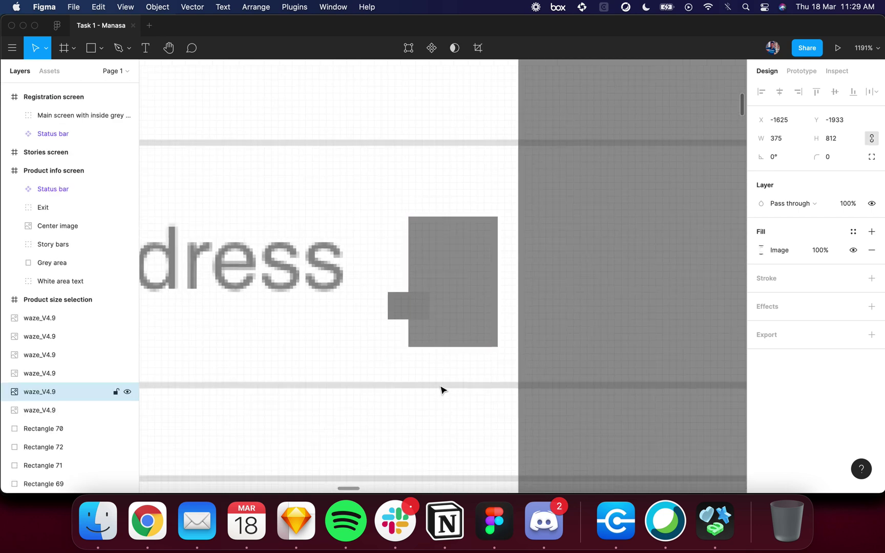
- Delete both sample rectangles and set the swatch 4 copy's layer opacity to 50%
left_click(410, 310)
key("Delete")
left_click(582, 263)
scroll(583, 263, "down", 3)
left_click(848, 203)
type("5")
key("Return")
left_click(844, 203)
type("50")
key("Return")
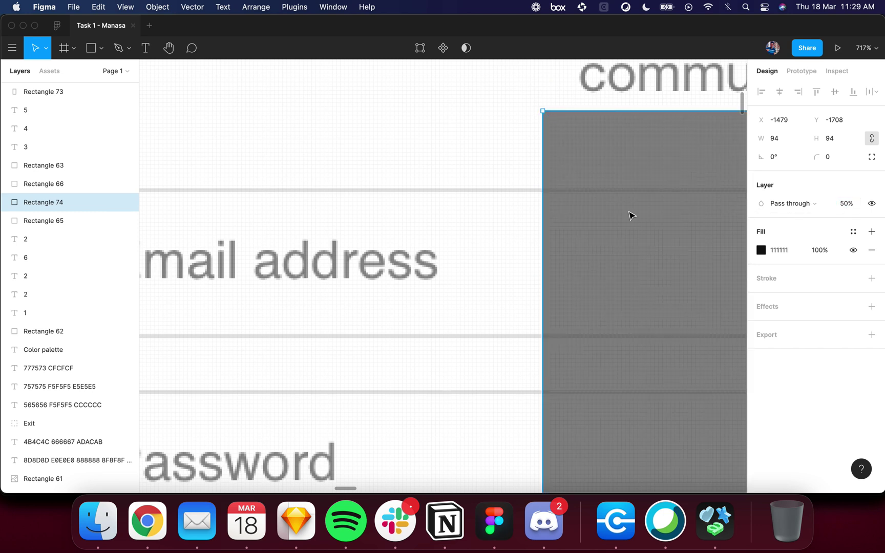
- Draw a rectangle about 7 × 9 beside the Email address text and fill it with the swatch 4 copy's sampled grey, 888888
left_click(466, 244)
key("r")
left_click_drag(460, 233, 489, 275)
key("i")
left_click(672, 107)
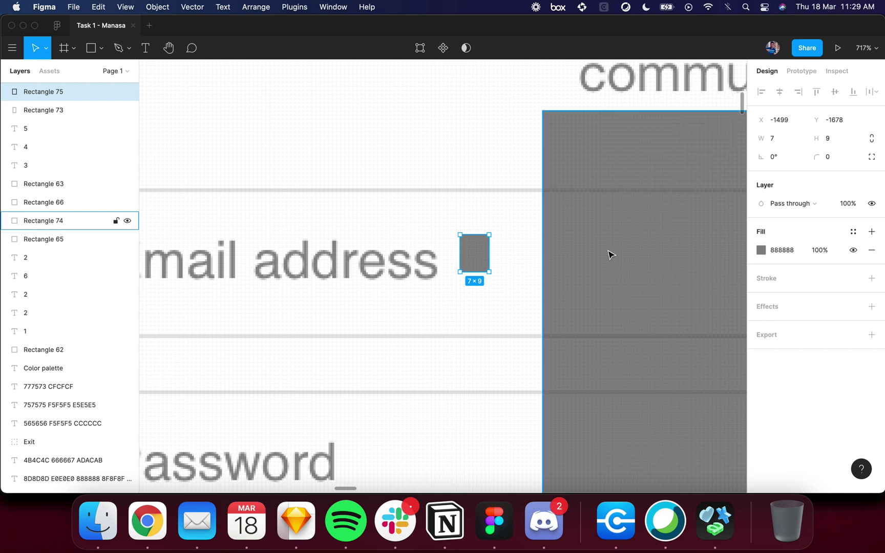
- Compare the 7 × 9 rectangle with the end of the Email address lettering at pixel level, and return it to the space beside the text
scroll(495, 282, "up", 2)
left_click_drag(456, 231, 389, 259)
scroll(389, 259, "up", 5)
left_click(522, 217)
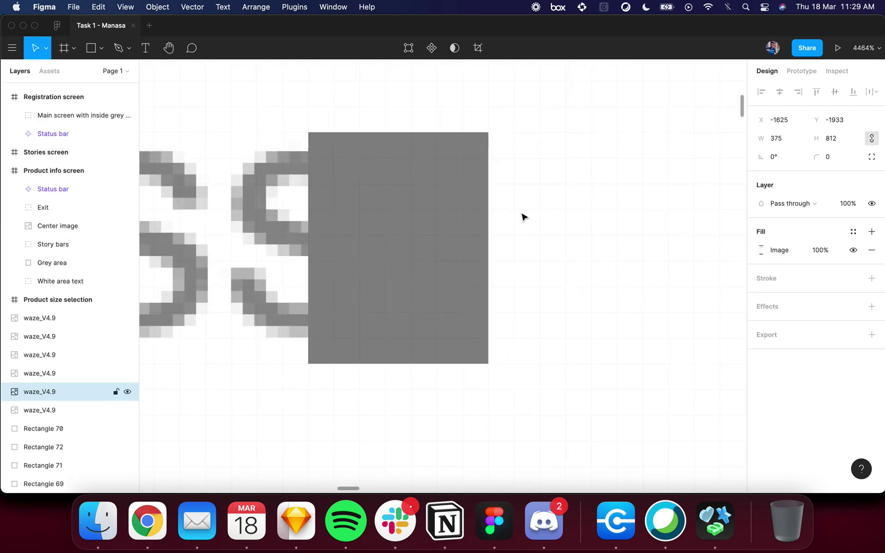
scroll(417, 231, "down", 3)
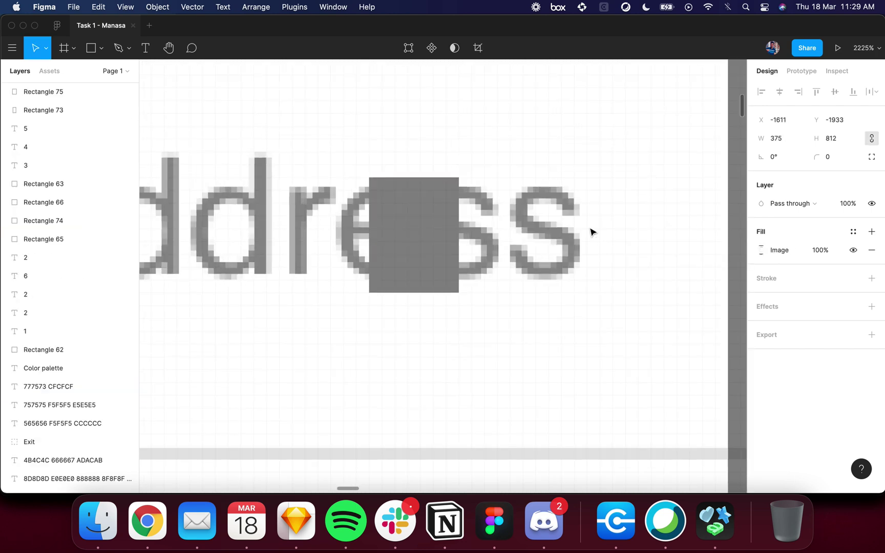
left_click_drag(390, 250, 498, 233)
scroll(579, 233, "down", 5)
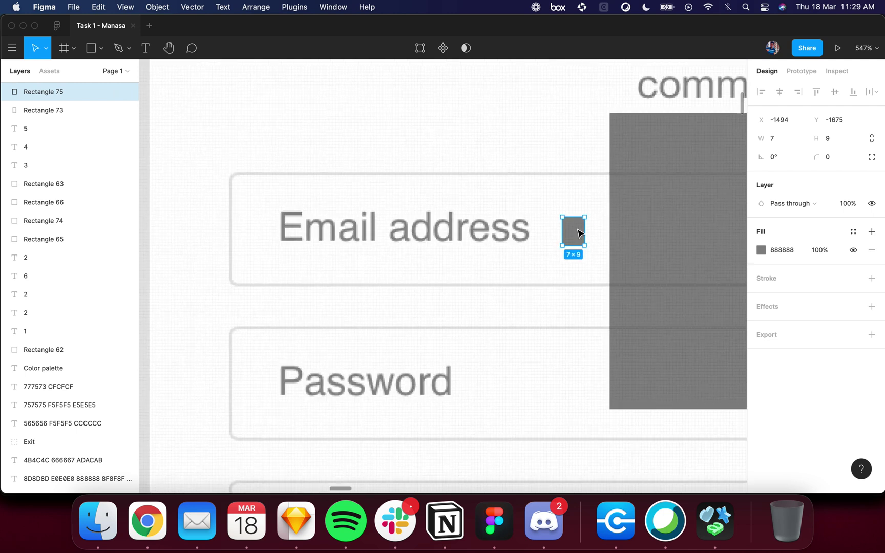
scroll(527, 243, "up", 3)
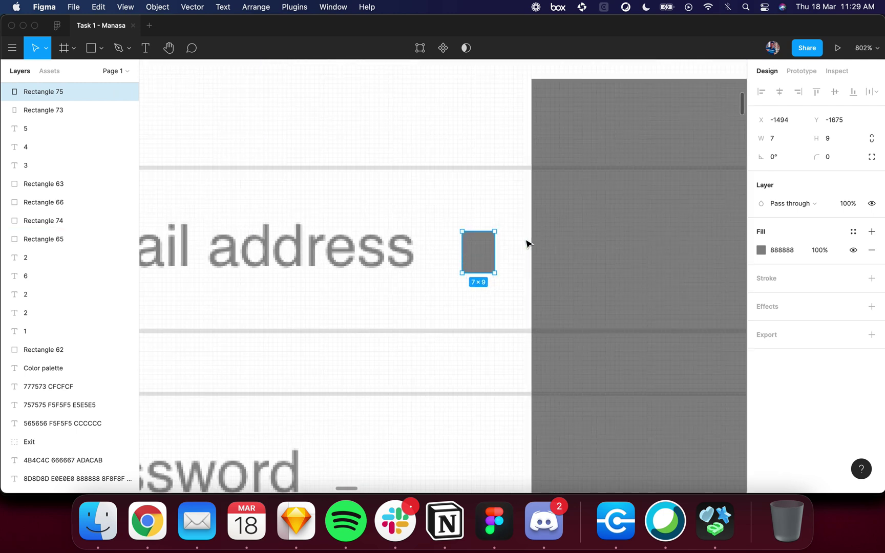
- Raise the swatch 4 copy's layer opacity above 50% and refill the 7 × 9 rectangle with its sampled grey, 707070
left_click(699, 258)
type("5")
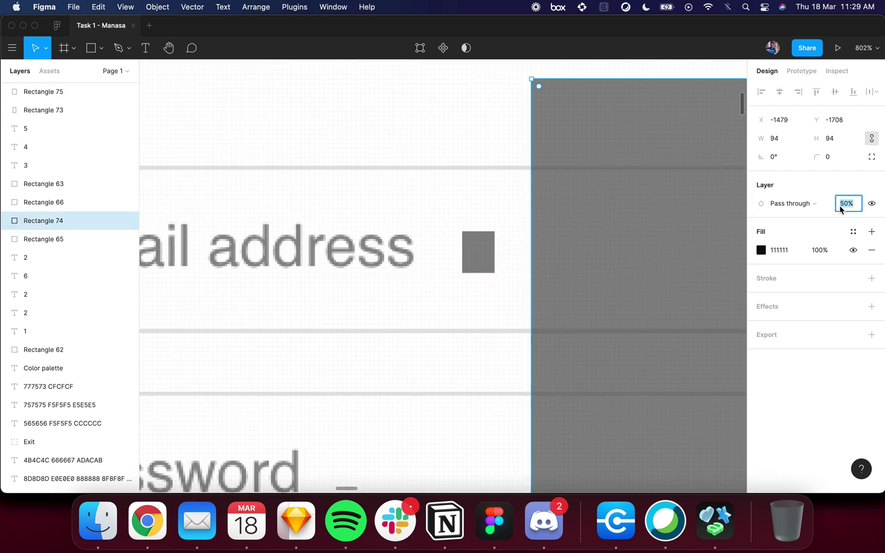
type("80")
key("Return")
left_click(479, 253)
- Move the 7 × 9 rectangle onto the end of the Email address text and compare its grey with the form's lettering
left_click_drag(471, 251, 433, 265)
scroll(411, 251, "up", 5)
left_click(581, 222)
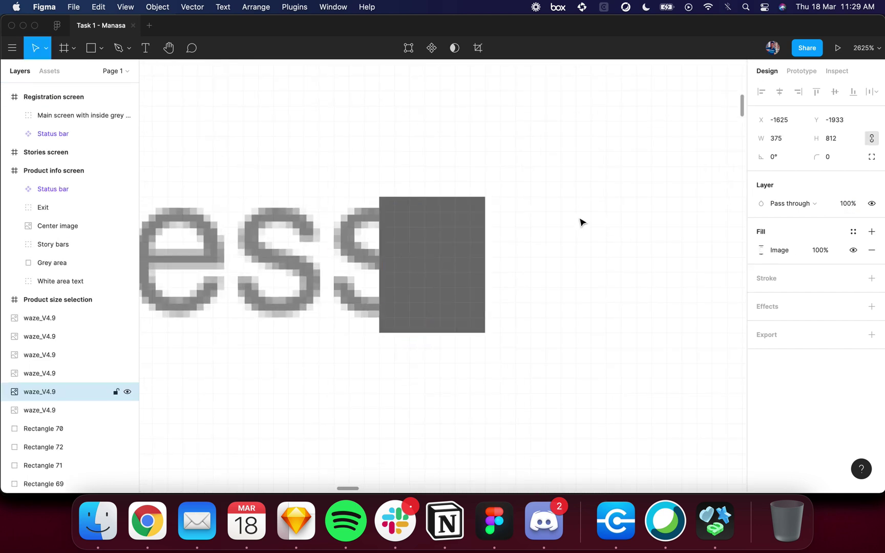
scroll(391, 292, "down", 10)
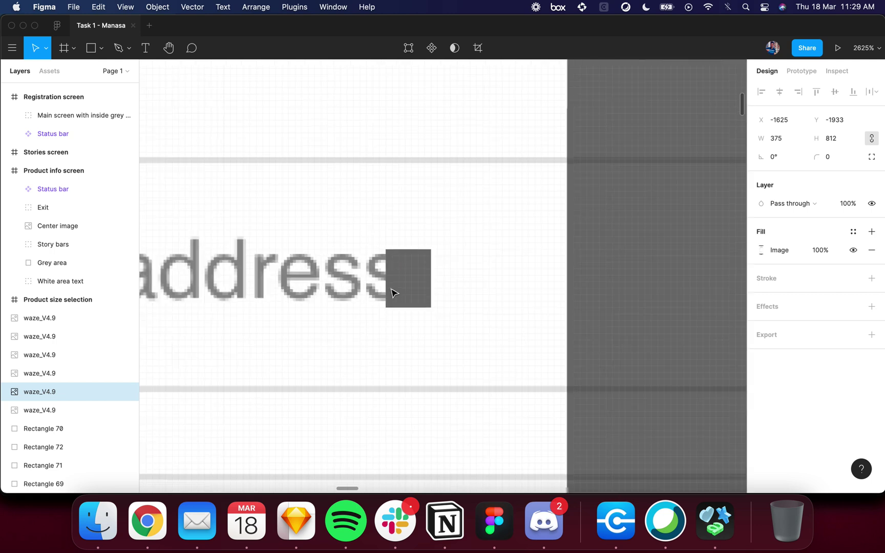
left_click(395, 291)
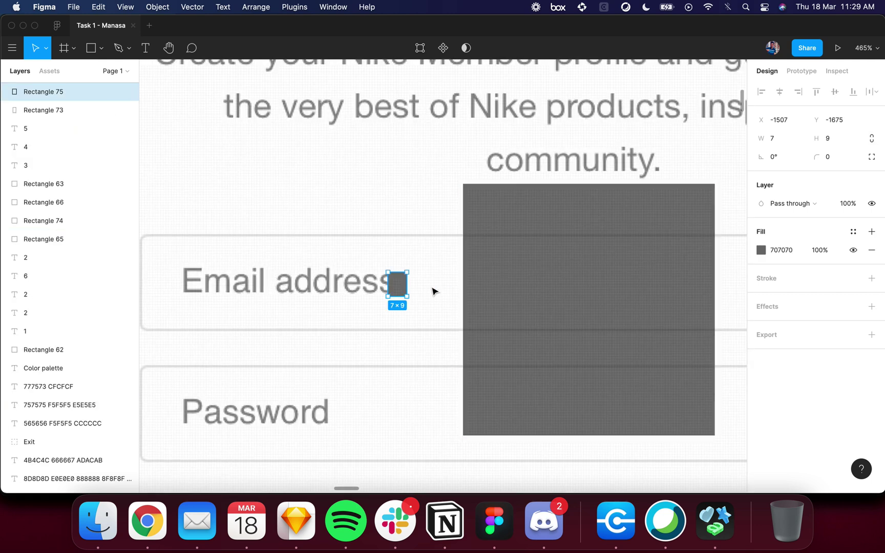
scroll(275, 310, "down", 3)
scroll(272, 270, "up", 5)
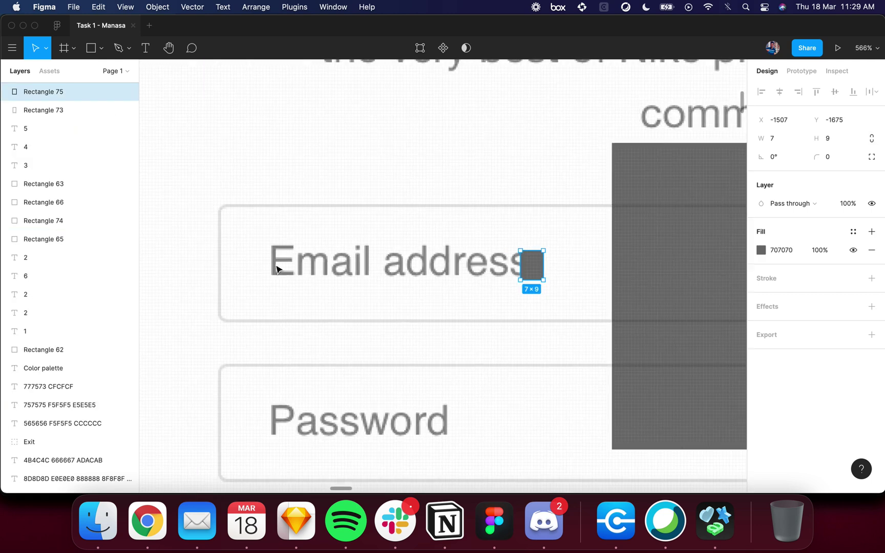
scroll(489, 255, "down", 5)
scroll(396, 228, "down", 1)
scroll(396, 228, "down", 1)
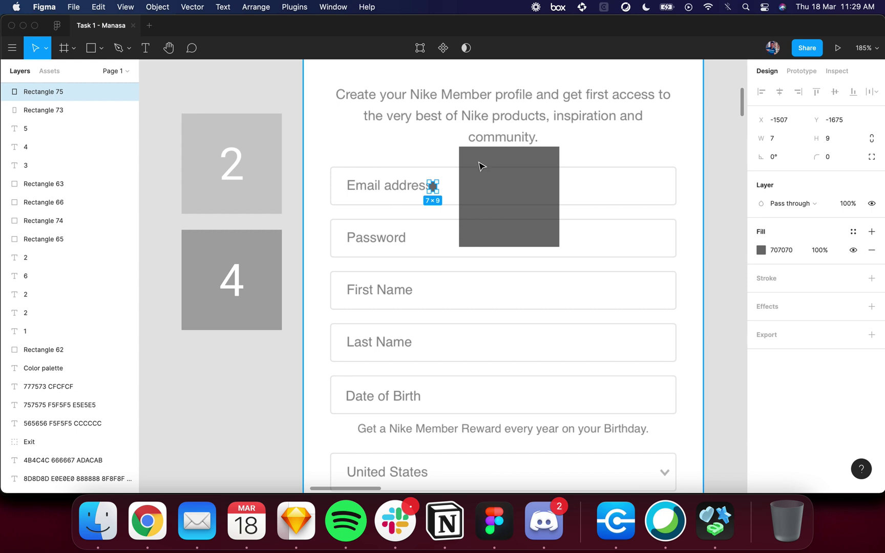
- Delete the swatch 4 copy and the 7 × 9 rectangle from the registration screen
left_click(504, 191, "shift")
key("Delete")
scroll(504, 191, "up", 5)
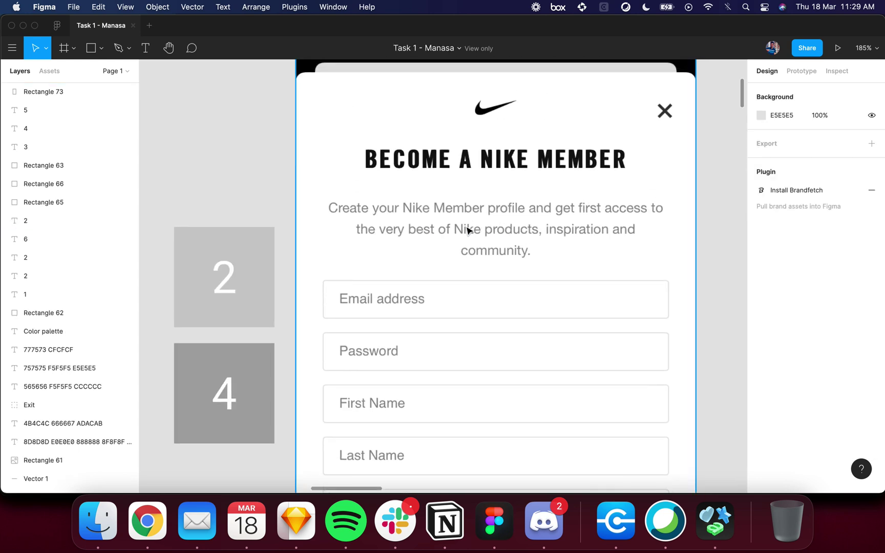
- Examine the registration screen's grey text and the fill colour of the landing screen's Continue as Guest text, comparing it with the original
left_click(466, 230)
scroll(467, 230, "up", 5)
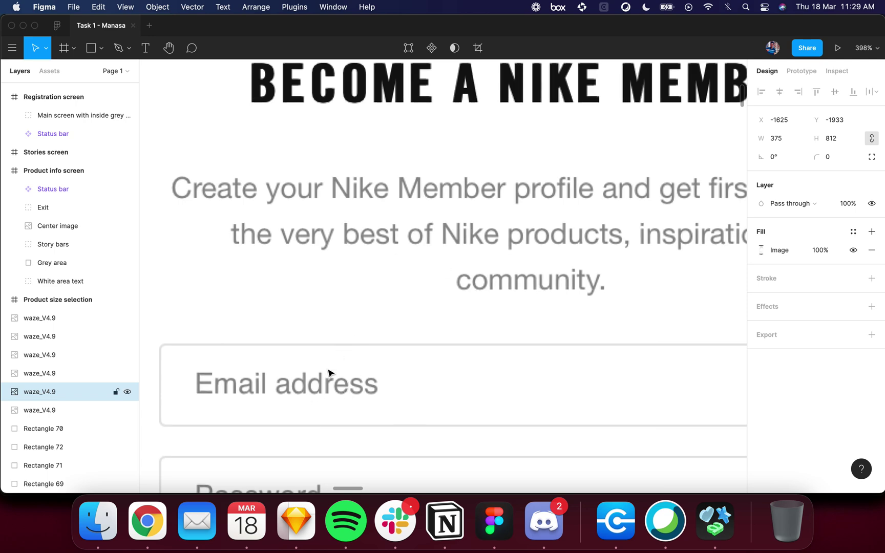
scroll(355, 346, "down", 10)
scroll(355, 346, "left", 5)
scroll(297, 326, "up", 5)
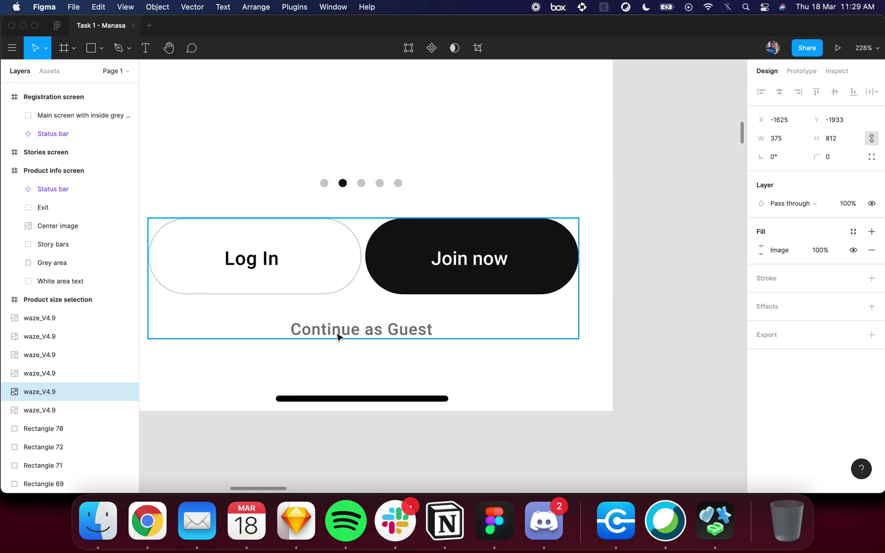
left_click(356, 338)
scroll(361, 336, "down", 8)
scroll(365, 331, "right", 3)
scroll(367, 327, "up", 6)
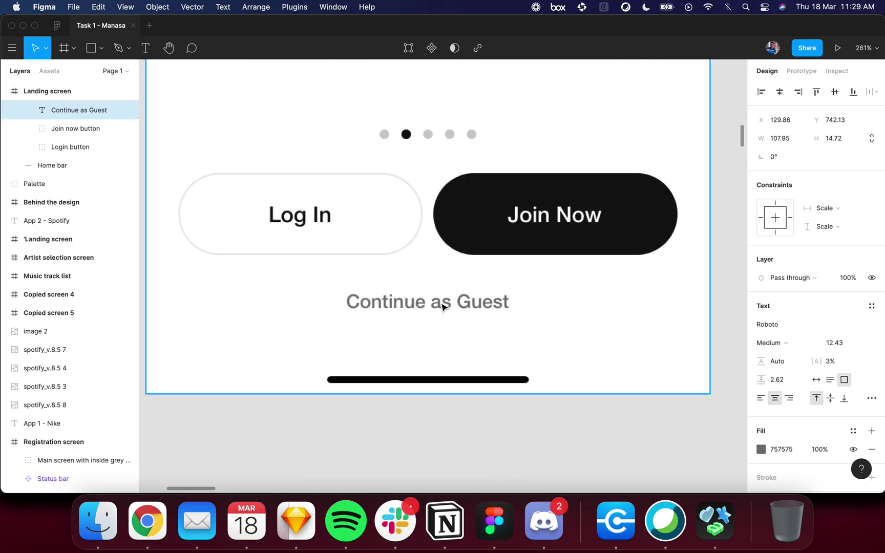
- Set the layer opacity of swatch 4 beside the registration screen to 50%
scroll(433, 307, "down", 4)
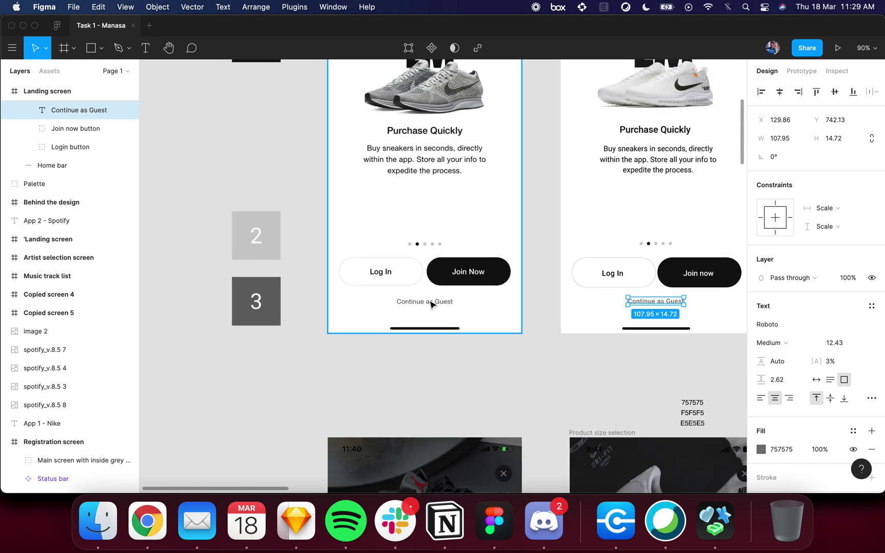
scroll(416, 306, "down", 4)
scroll(416, 306, "right", 3)
scroll(428, 312, "up", 8)
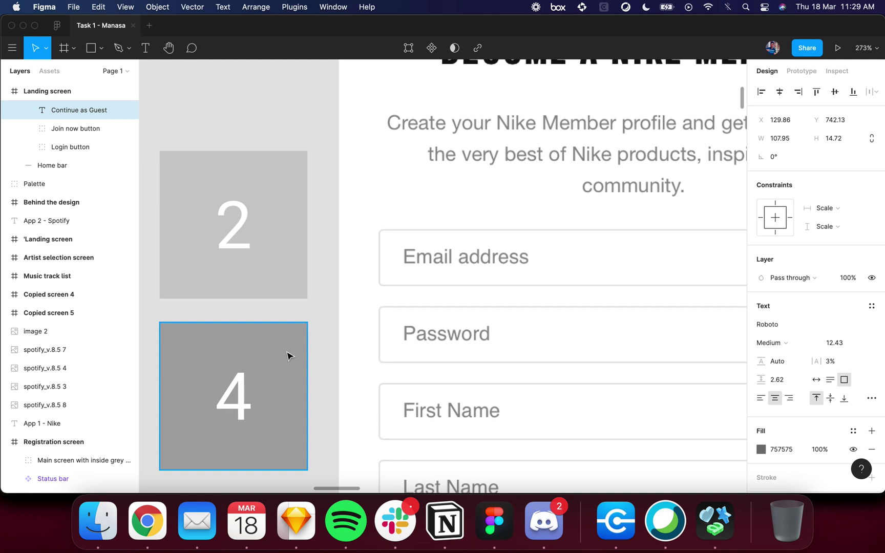
left_click(288, 355)
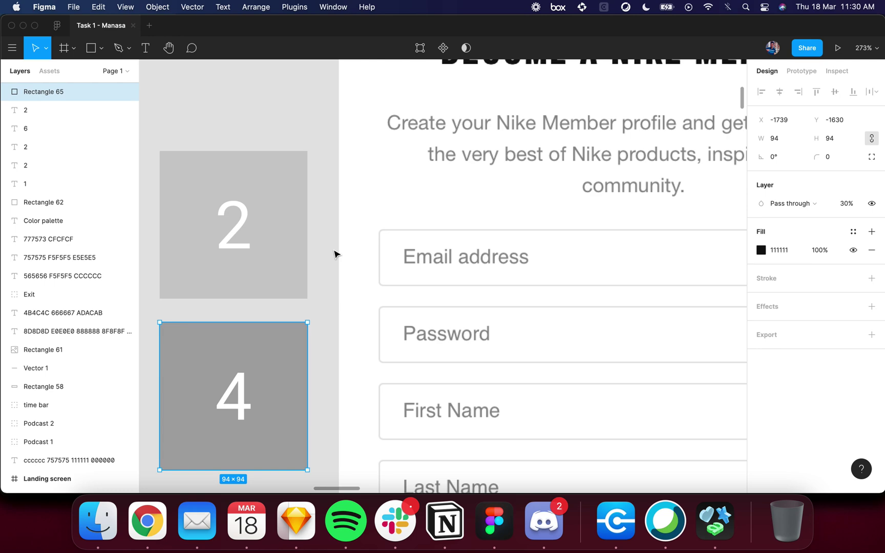
scroll(334, 254, "down", 5)
scroll(310, 294, "up", 5)
left_click(845, 203)
type("50")
key("Return")
left_click(294, 455)
left_click(341, 287)
- Check swatch 2's layer opacity and the greys in the lower part of the registration screen
left_click(343, 131)
scroll(343, 128, "down", 5)
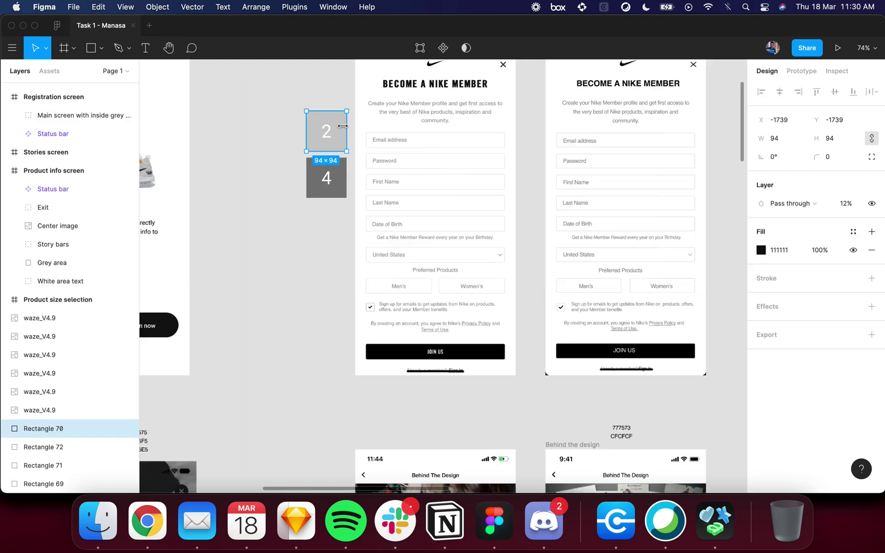
scroll(409, 284, "up", 3)
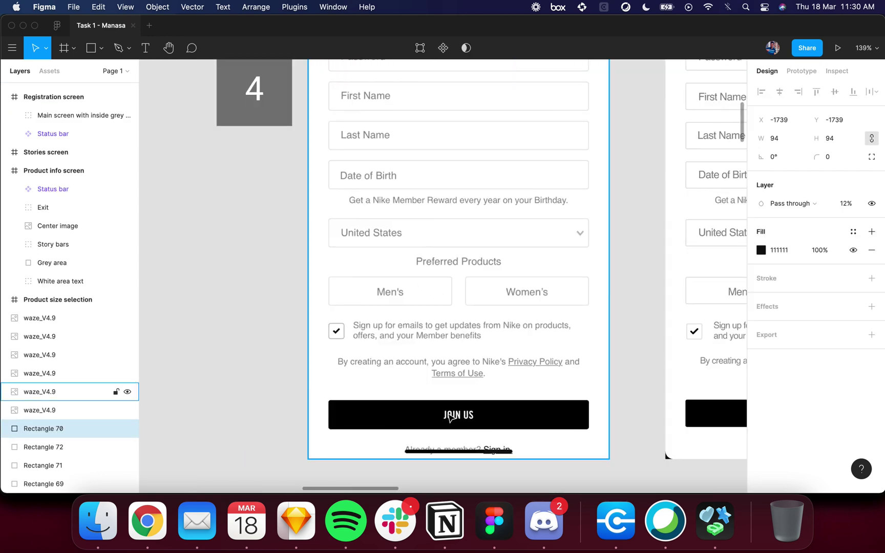
- Look over the Stories screen, and examine swatch 5's fill and opacity against the Air Jordan 3 product screen's close button
scroll(440, 424, "down", 5)
scroll(441, 424, "right", 8)
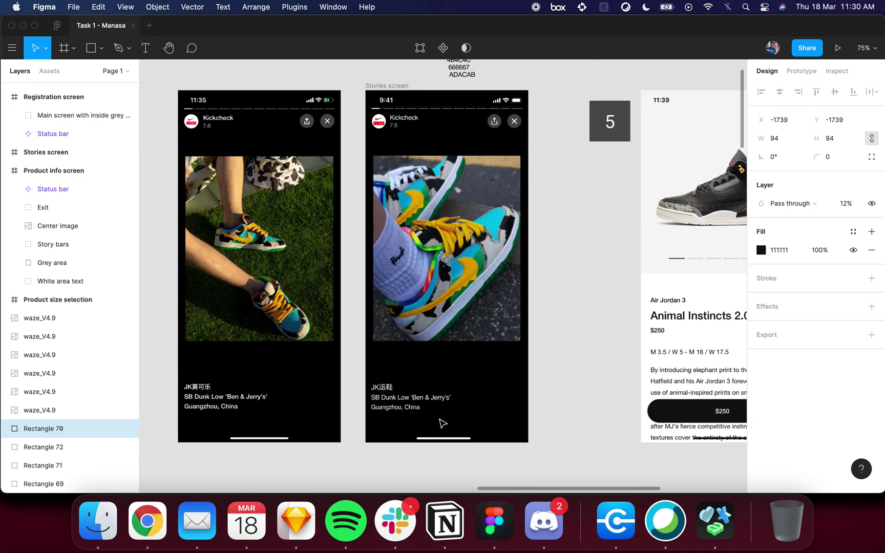
scroll(375, 137, "up", 3)
scroll(399, 154, "right", 5)
scroll(435, 182, "up", 3)
scroll(451, 200, "down", 5)
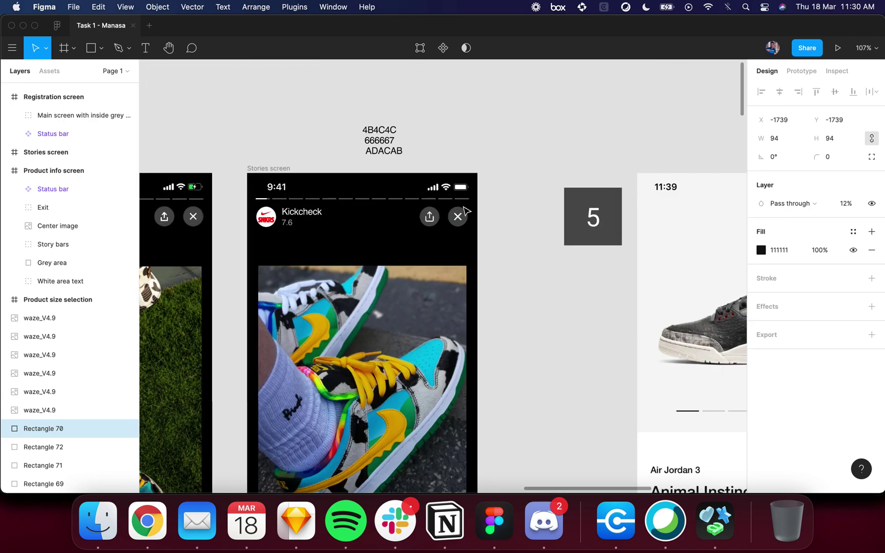
scroll(451, 204, "right", 8)
scroll(433, 200, "up", 3)
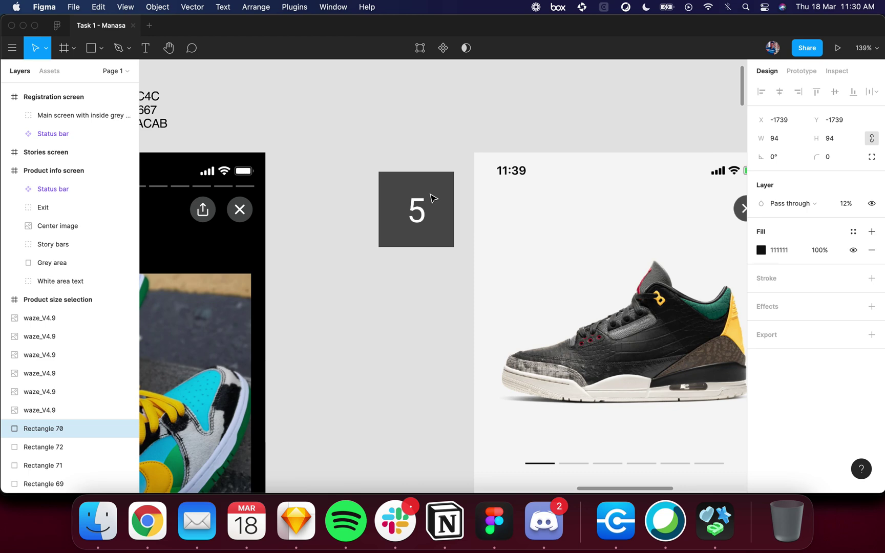
left_click(428, 190)
scroll(428, 190, "up", 3)
scroll(428, 191, "down", 2)
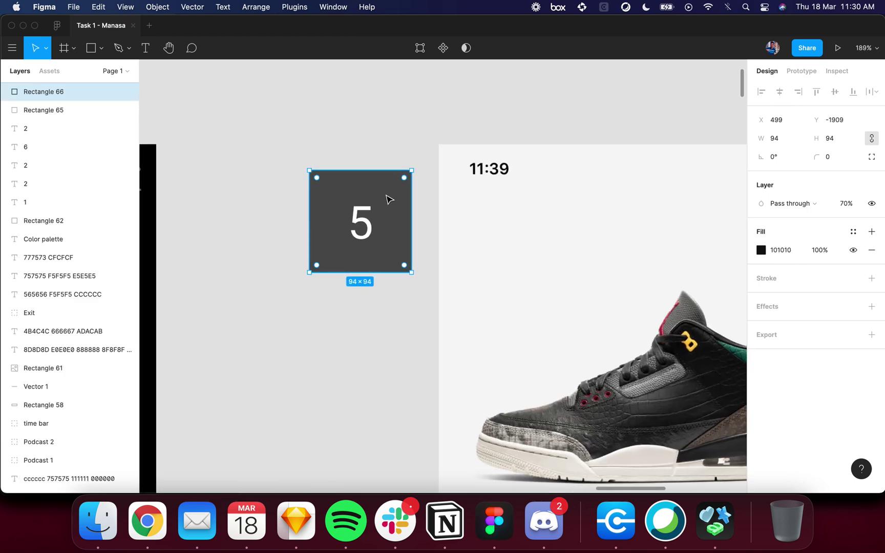
scroll(389, 198, "right", 5)
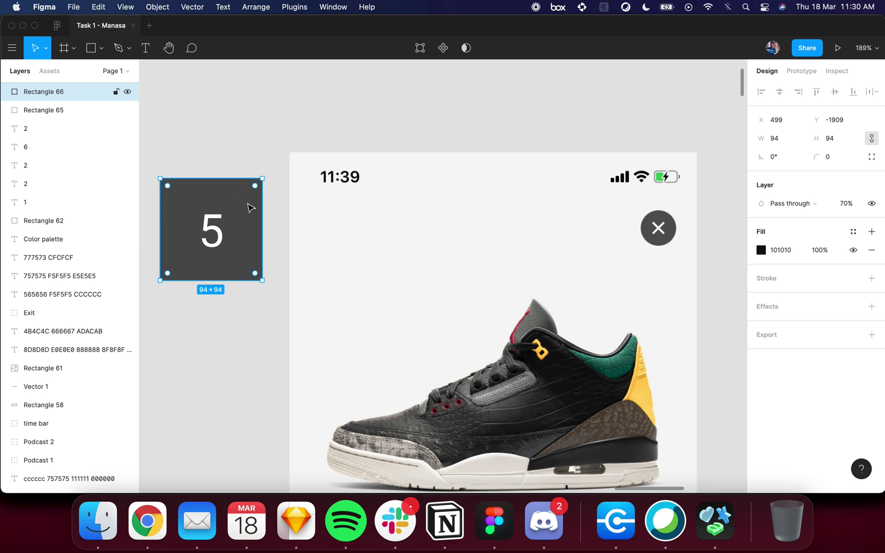
- Place two copies of swatch 5 over the Air Jordan 3 screen's white text area, one filled with the sampled grey 585858 at 100% opacity
scroll(249, 207, "down", 5)
left_click_drag(257, 161, 328, 370)
scroll(458, 390, "up", 5)
key("i")
left_click(413, 371)
left_click(511, 351)
left_click(300, 383)
key("0")
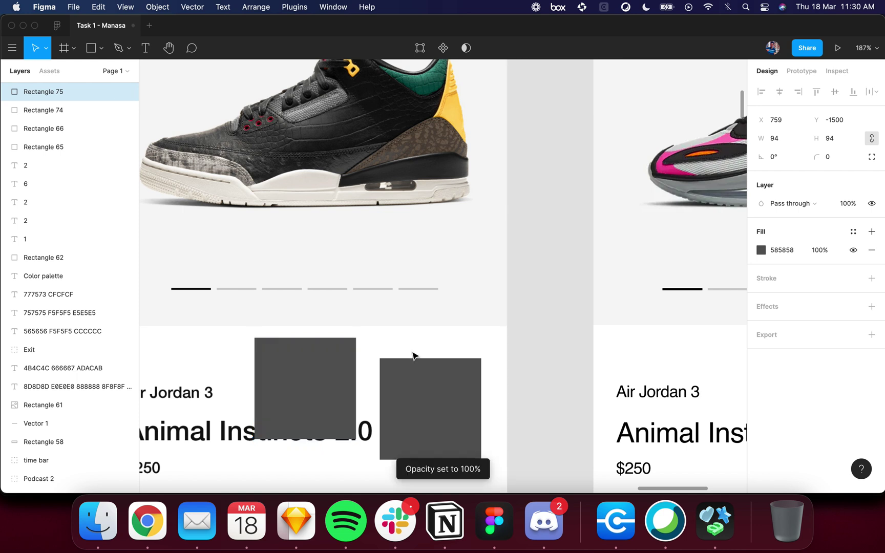
left_click(404, 411)
left_click(306, 385)
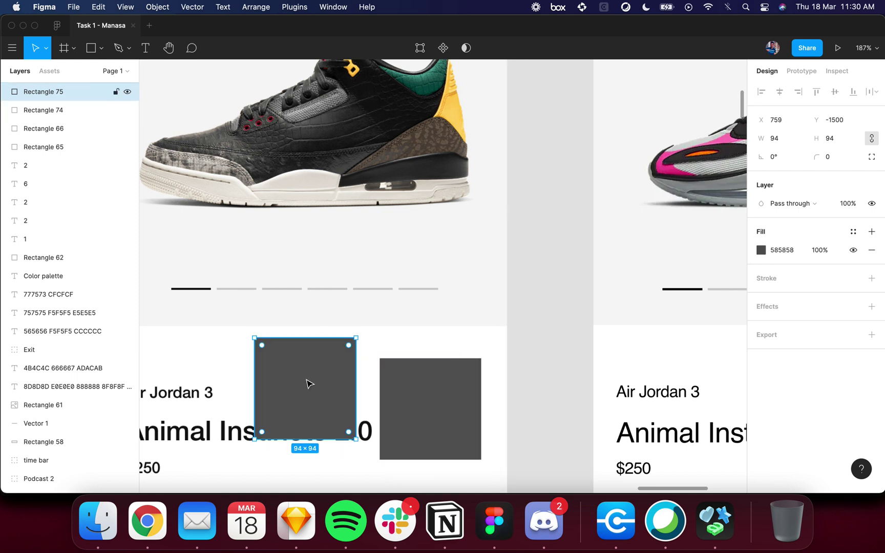
- Move the solid grey copy against the product screen's close button, compare the two greys up close, and delete the copy
scroll(307, 385, "down", 5)
left_click_drag(305, 364, 352, 196)
scroll(389, 224, "up", 5)
left_click_drag(398, 225, 369, 226)
scroll(368, 227, "up", 5)
left_click(704, 138)
scroll(701, 136, "up", 3)
scroll(702, 135, "right", 2)
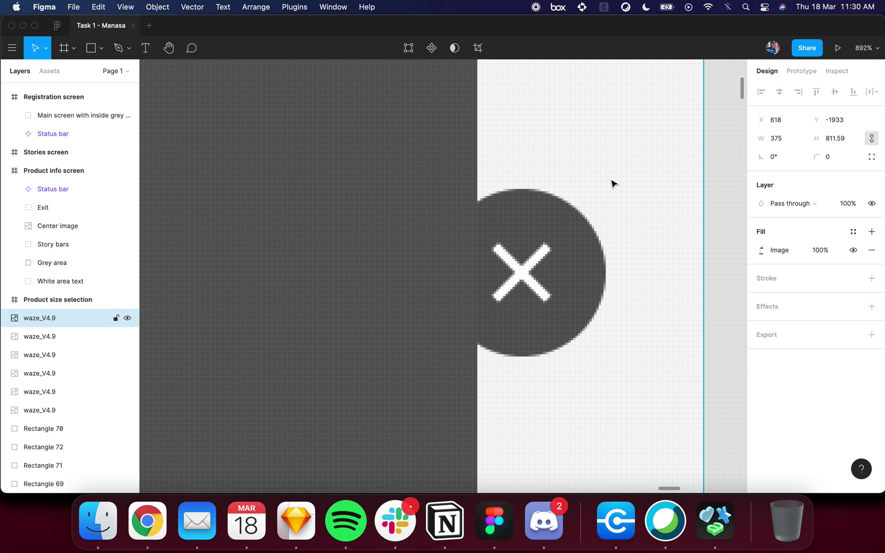
scroll(474, 229, "down", 10)
left_click(451, 244)
key("Delete")
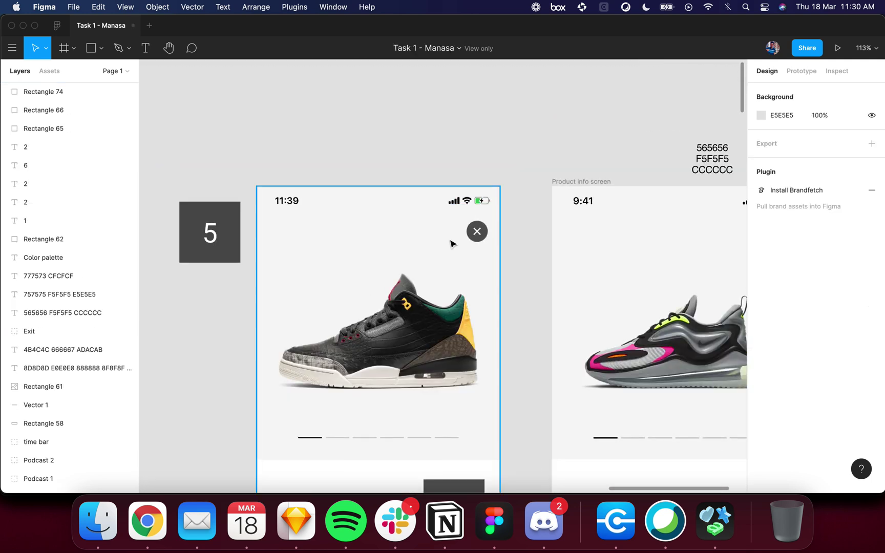
- Set swatch 5's fill colour to 111111 and delete the leftover swatch copy from the product screen's white area
left_click(226, 220)
left_click(789, 251)
type("111111")
key("Return")
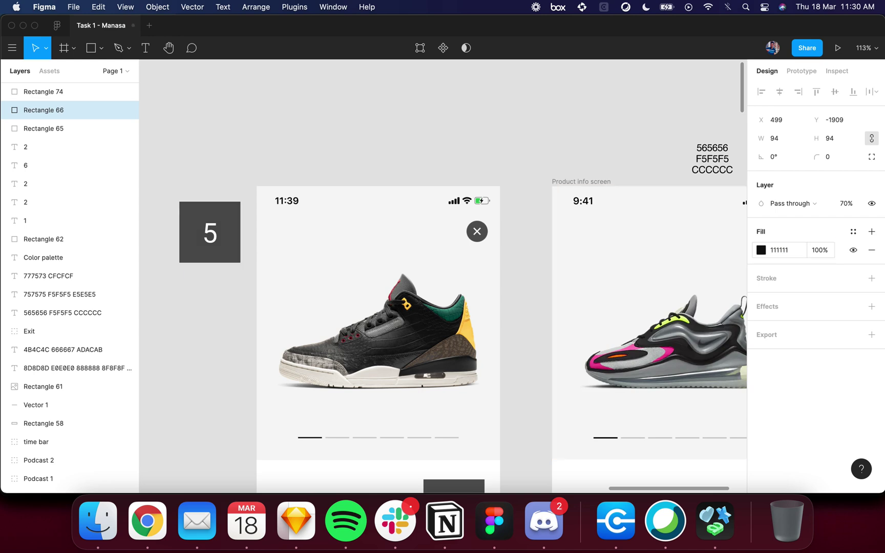
scroll(509, 313, "down", 5)
left_click(468, 327)
key("Delete")
- Group swatch 2 beside the Select Size screen with its number
scroll(468, 327, "down", 5)
scroll(485, 338, "down", 5)
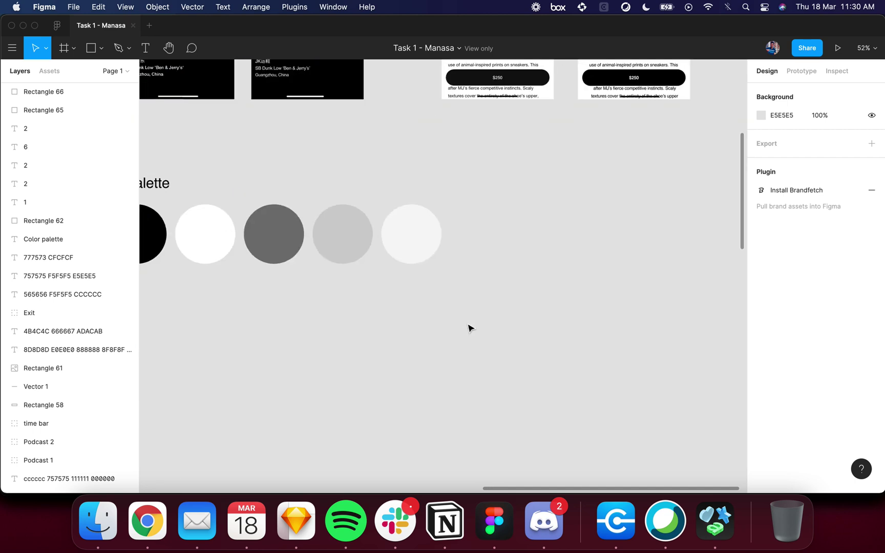
scroll(486, 338, "down", 5)
scroll(486, 338, "left", 5)
scroll(276, 288, "up", 5)
scroll(276, 287, "up", 10)
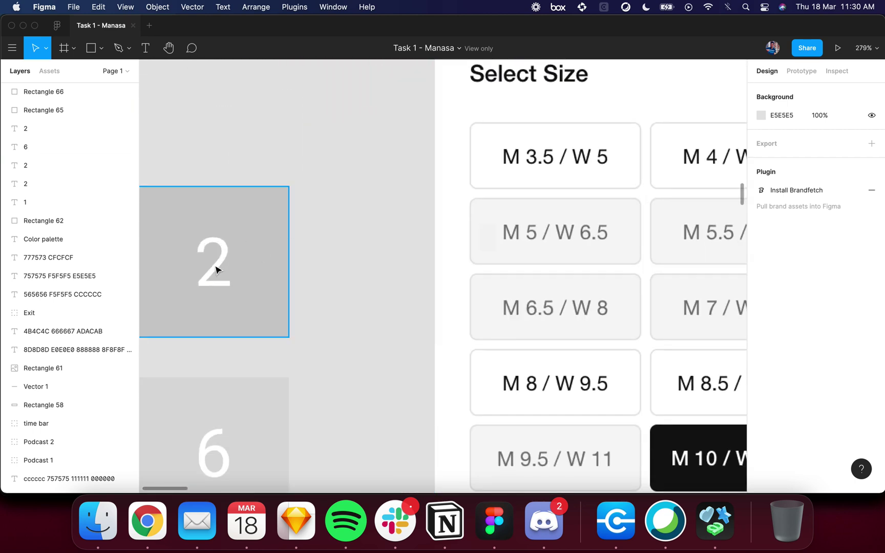
left_click(225, 248)
left_click(258, 223, "shift")
key("super+g")
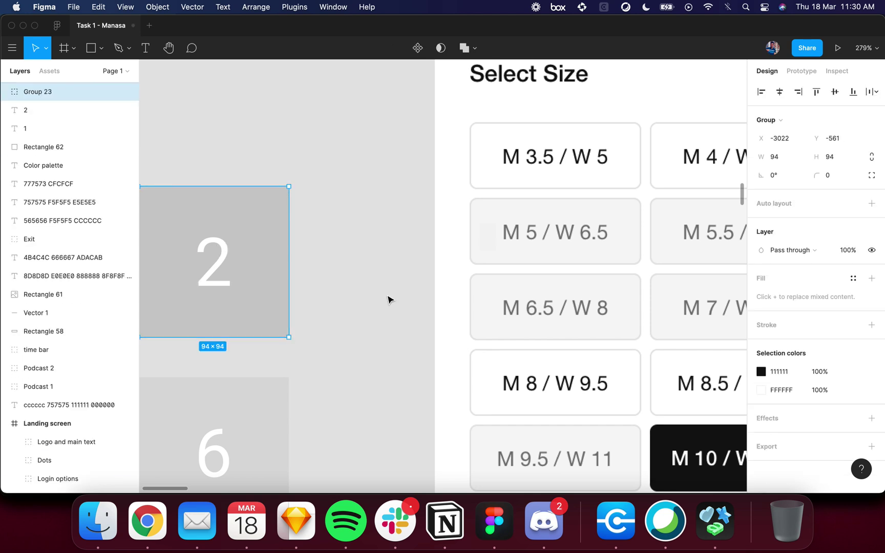
- Compare the grey labels of the Select Size buttons with the landing screen's Continue as Guest text and swatches 2 and 6
scroll(397, 338, "down", 3)
scroll(397, 338, "left", 1)
scroll(546, 164, "up", 5)
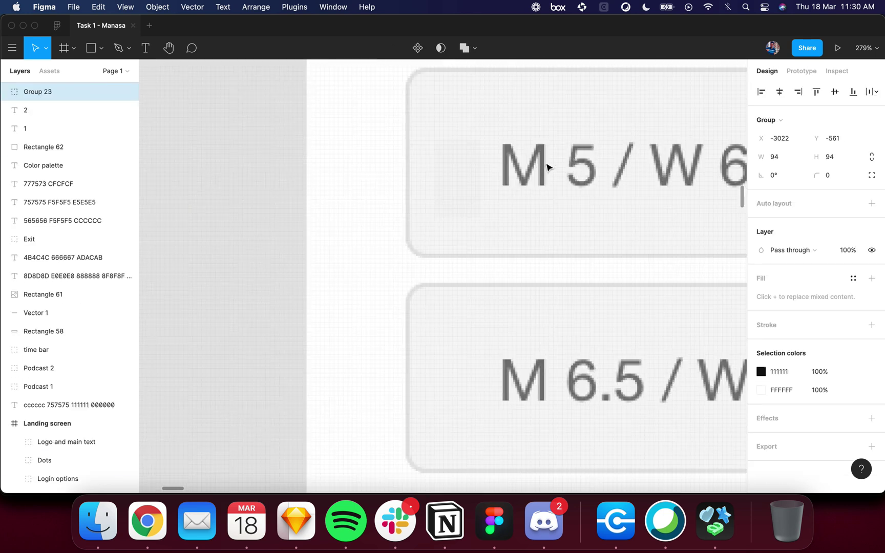
scroll(572, 176, "down", 10)
scroll(537, 176, "up", 10)
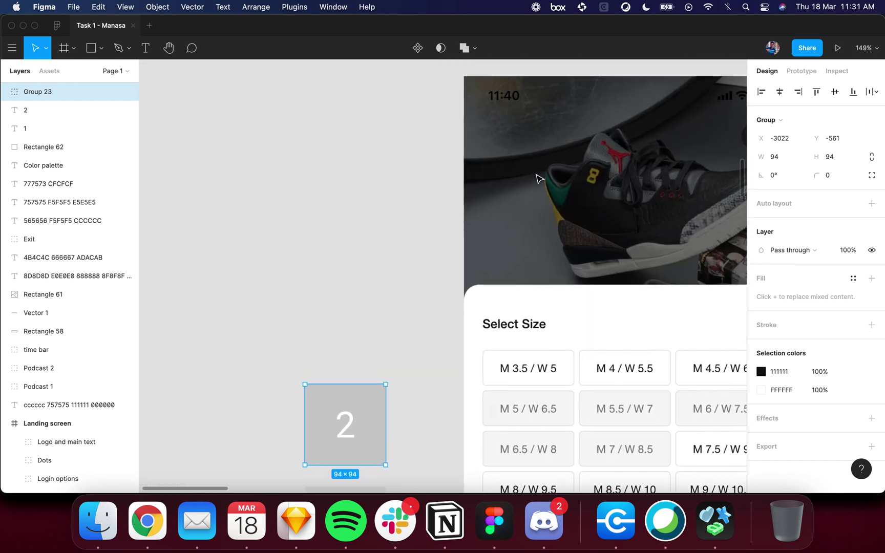
scroll(548, 183, "up", 3)
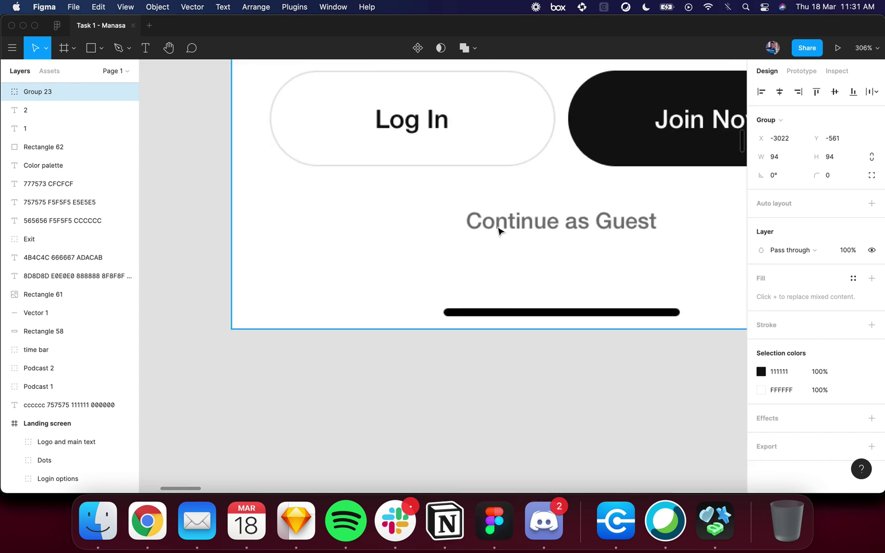
scroll(537, 226, "down", 3)
scroll(488, 231, "down", 10)
scroll(488, 231, "left", 4)
scroll(488, 233, "down", 4)
scroll(519, 178, "up", 4)
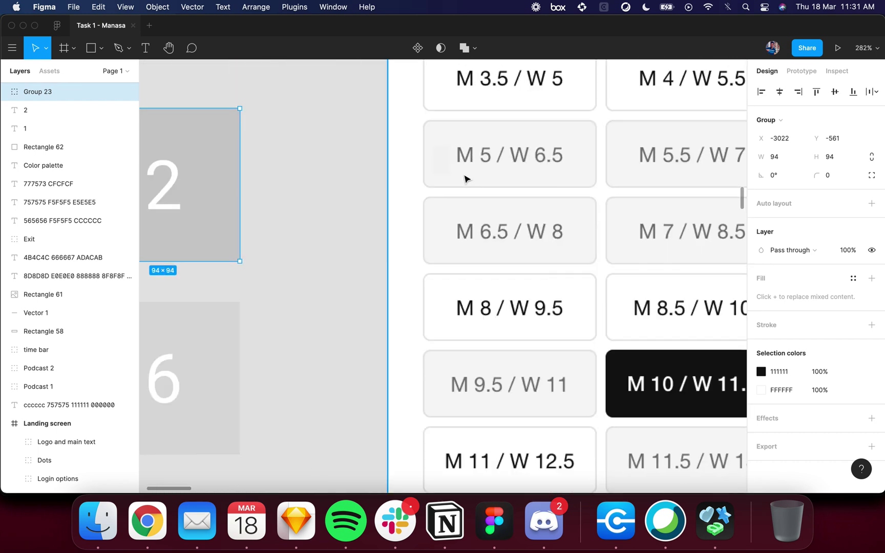
key("Escape")
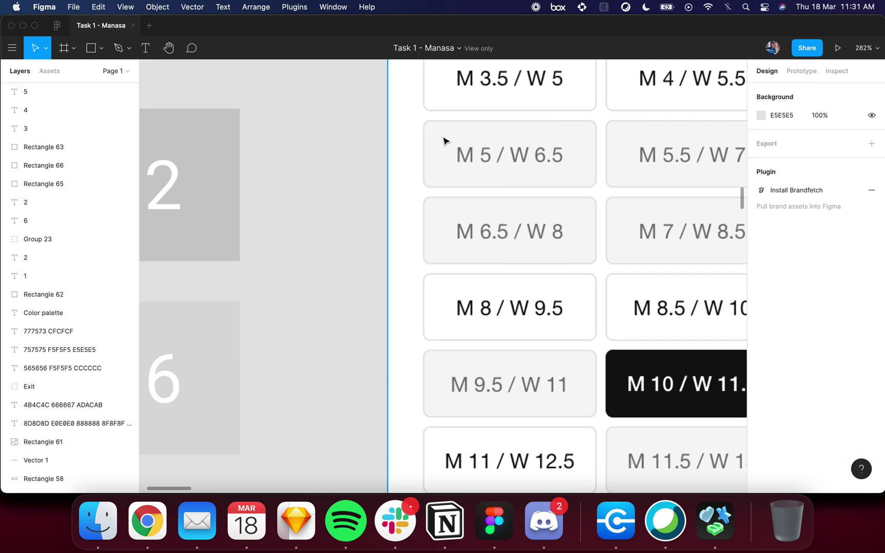
scroll(444, 141, "down", 10)
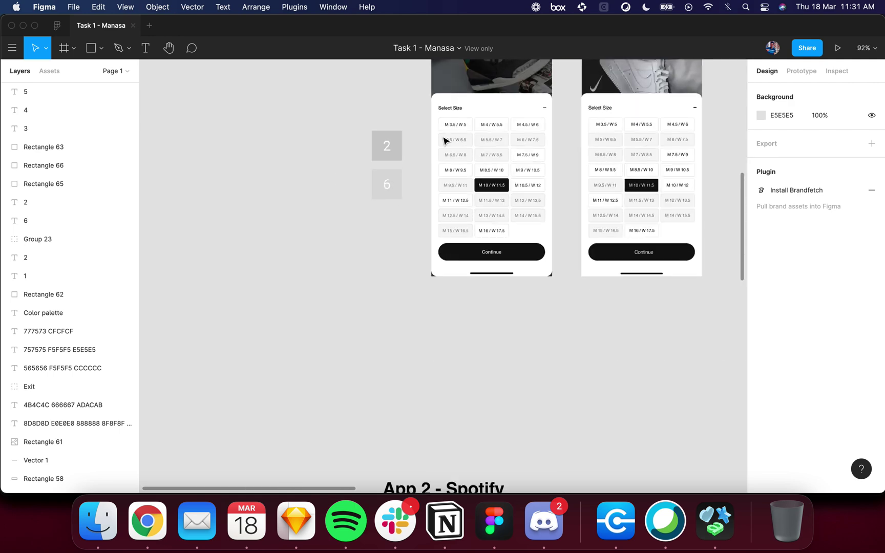
- Check the layer opacities of swatches 2 and 3 by the landing screen, 4 by registration, 5 by the product screen and 6 by Select Size
scroll(357, 141, "up", 5)
left_click(391, 150)
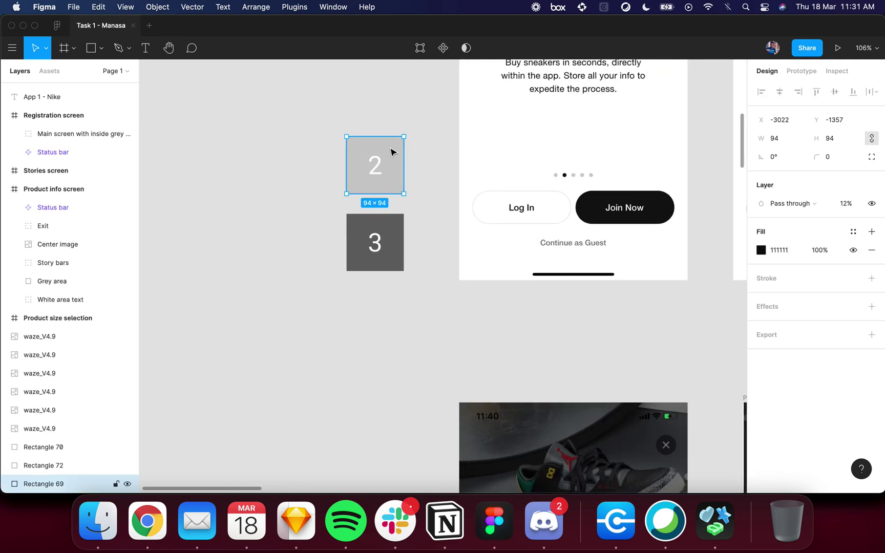
left_click(392, 228)
scroll(392, 228, "down", 5)
scroll(507, 173, "right", 5)
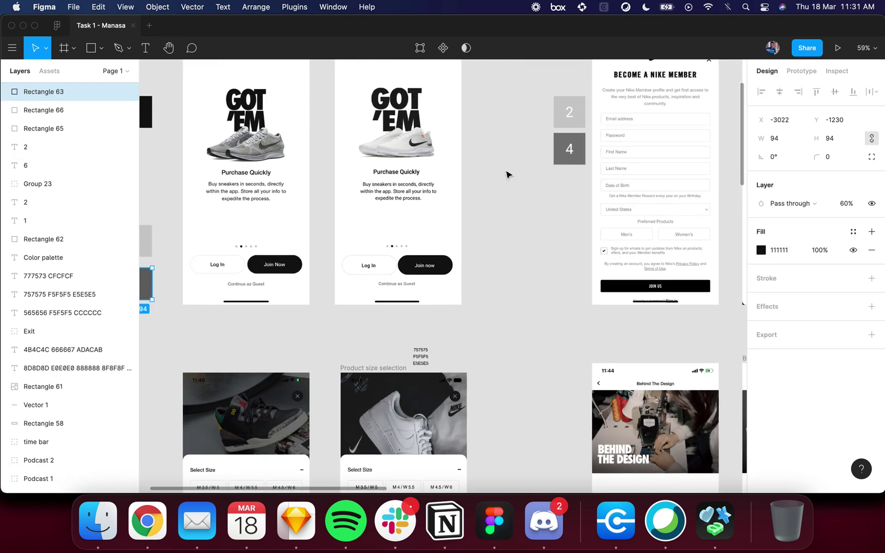
left_click(582, 149)
scroll(580, 145, "right", 15)
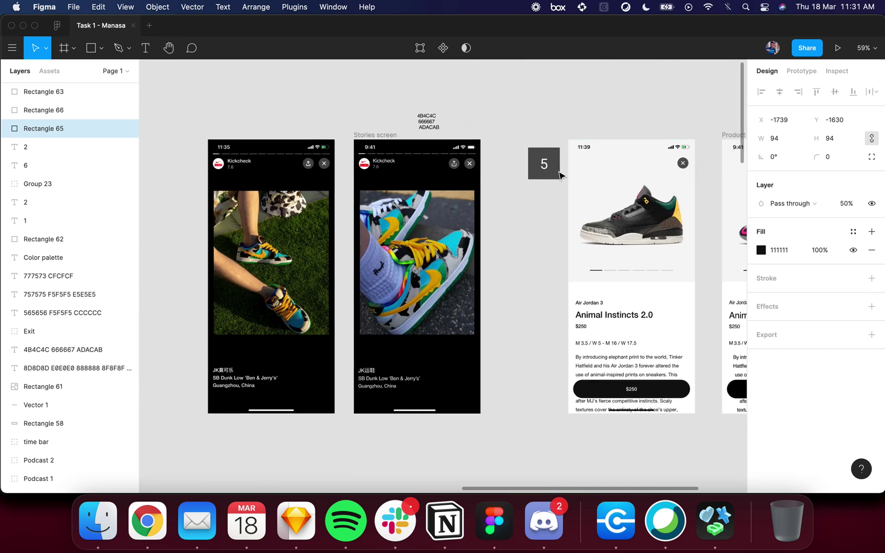
left_click(558, 173)
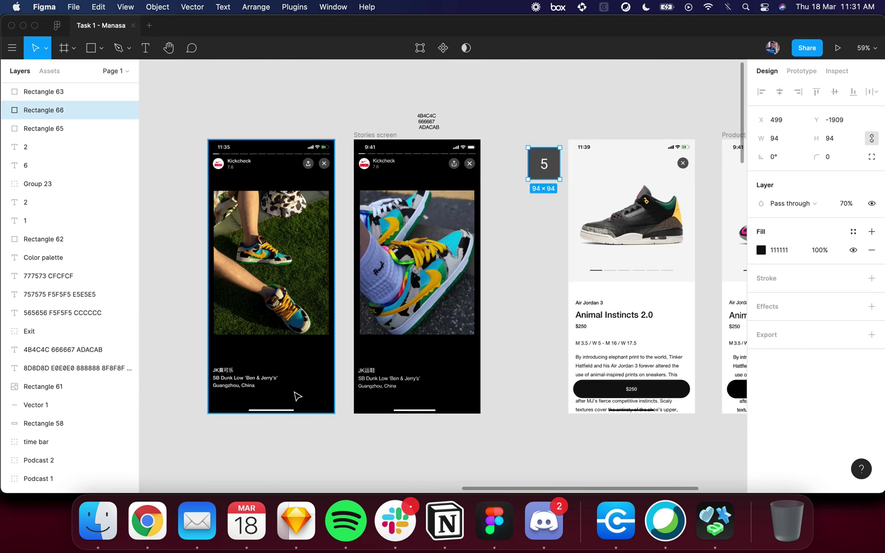
scroll(296, 396, "left", 15)
left_click(344, 286)
left_click(357, 288)
left_click(348, 285)
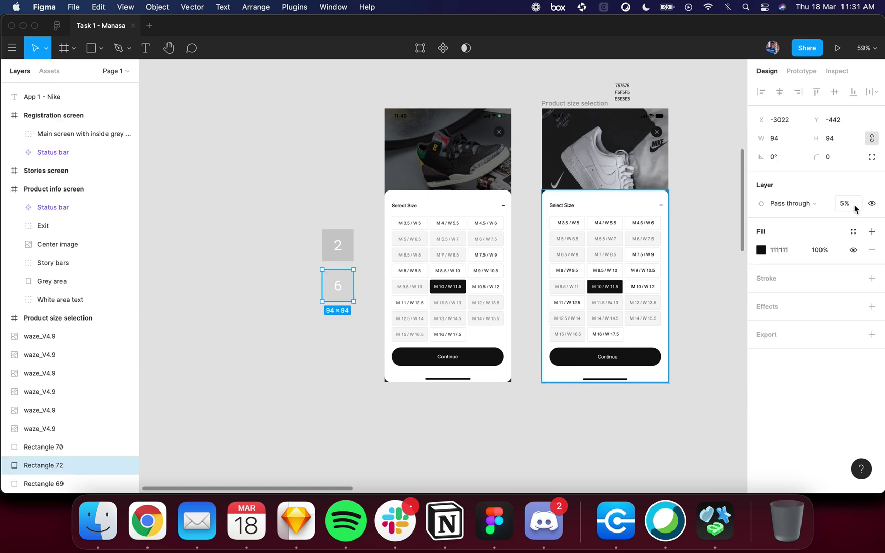
- Place two copies of swatch 6 over the Select Size panel, resizing one to 32 × 32 with fill F3F3F3 at 100% opacity
scroll(349, 338, "up", 5, "ctrl")
scroll(371, 331, "up", 5)
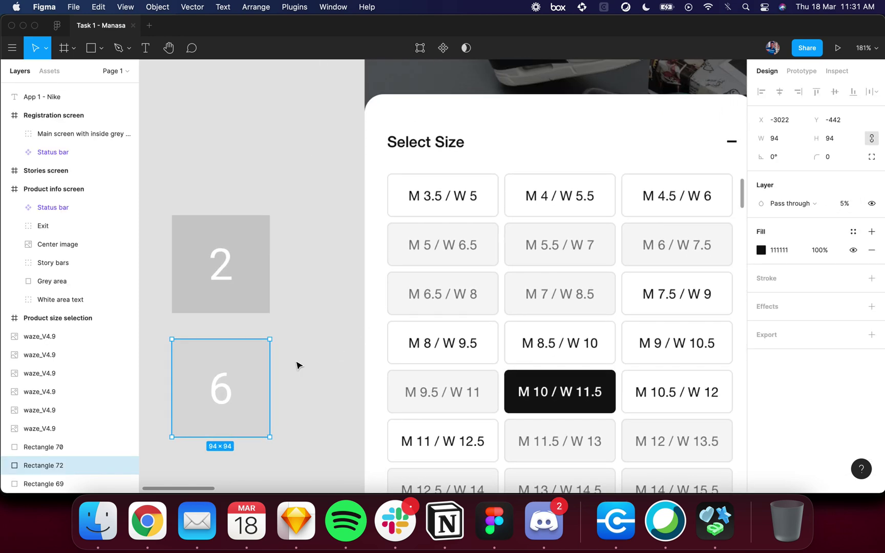
left_click_drag(244, 373, 664, 141)
left_click(539, 144)
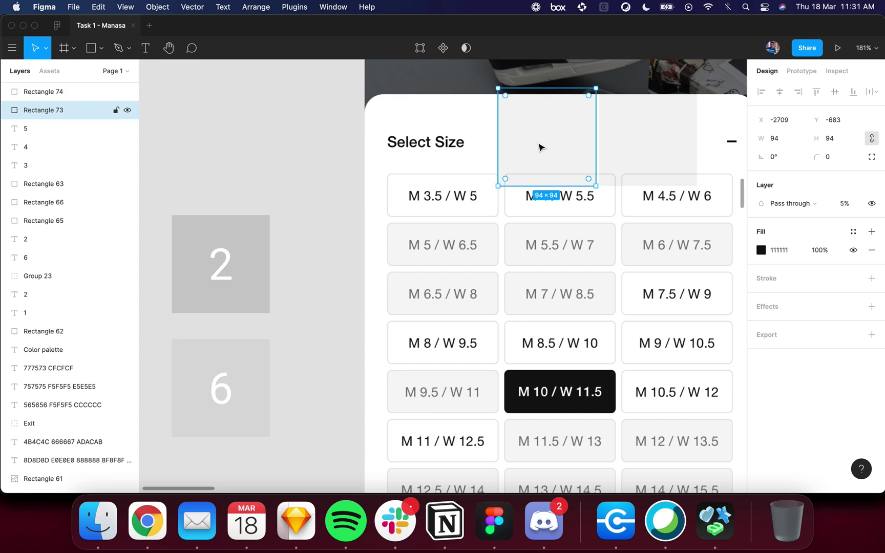
left_click_drag(594, 88, 563, 121)
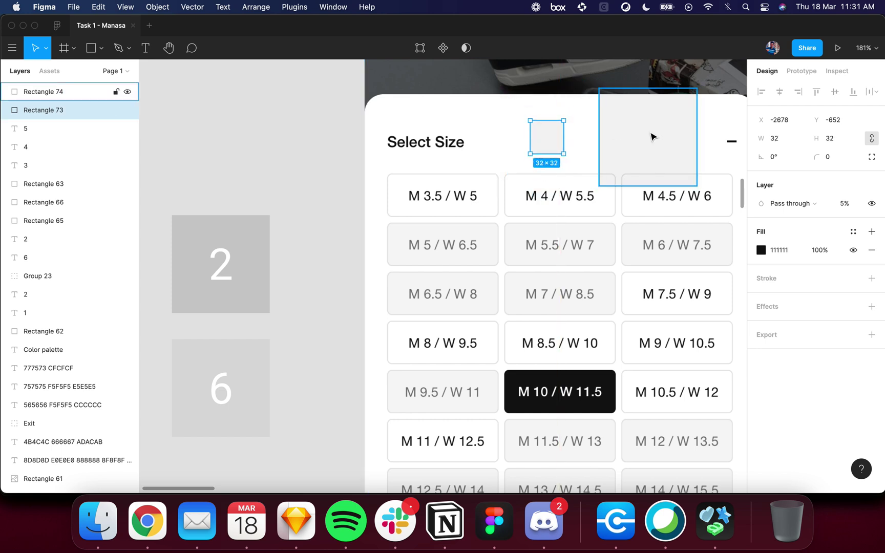
left_click(849, 204)
key("Return")
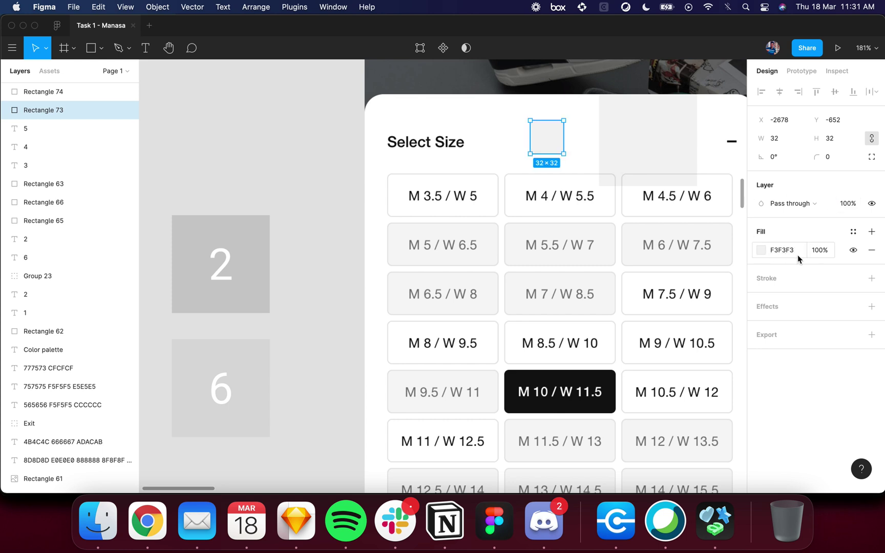
- Place the small F3F3F3 square across the M 5 / W 6.5 and M 5.5 / W 7 buttons and compare its grey with theirs
left_click_drag(552, 147, 510, 241)
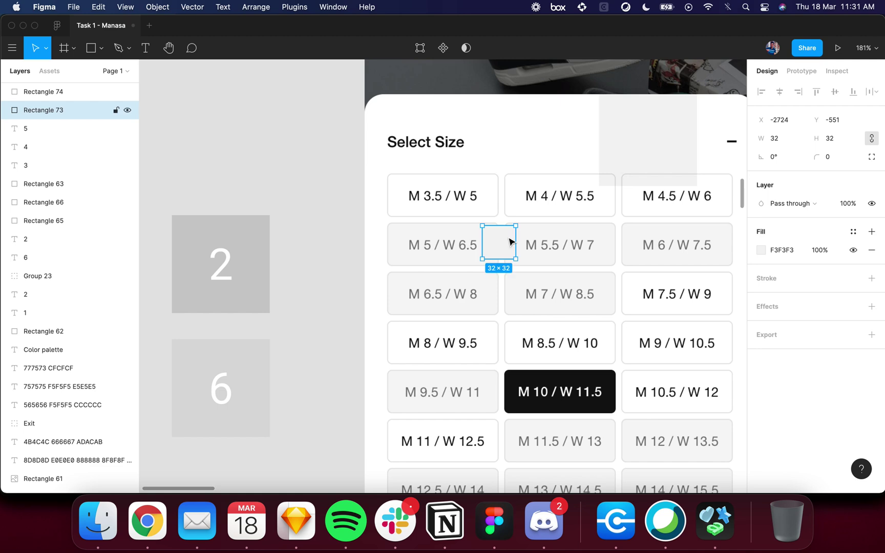
left_click(549, 154)
scroll(508, 231, "up", 5)
scroll(652, 209, "up", 5)
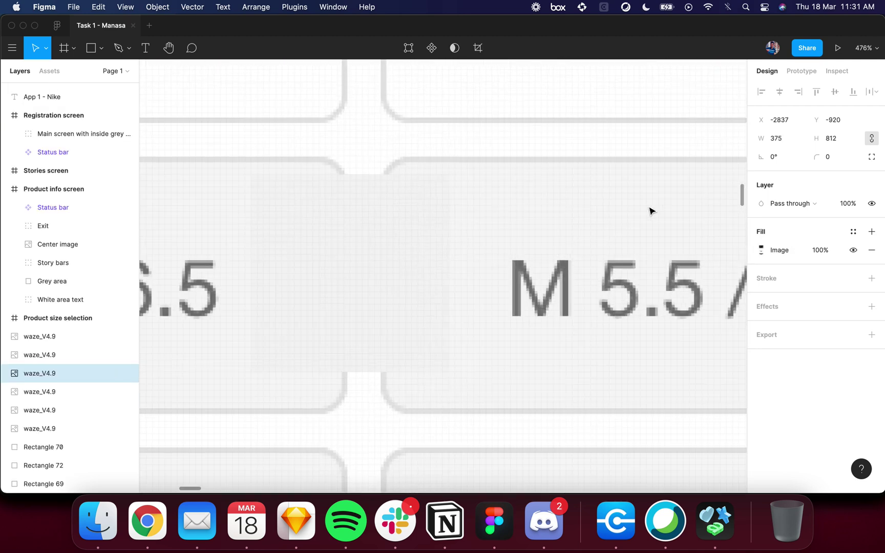
scroll(650, 211, "left", 5)
left_click(506, 199)
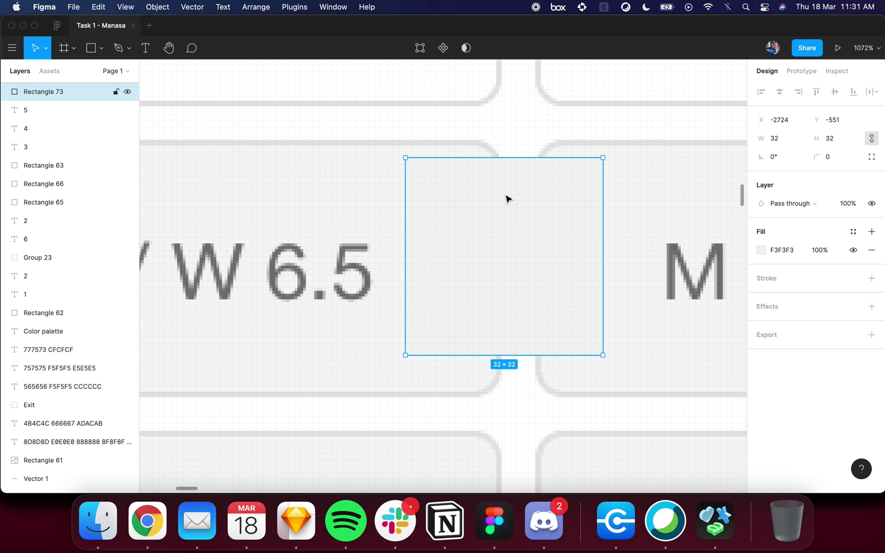
left_click(552, 188)
scroll(606, 150, "down", 3)
scroll(546, 166, "down", 3)
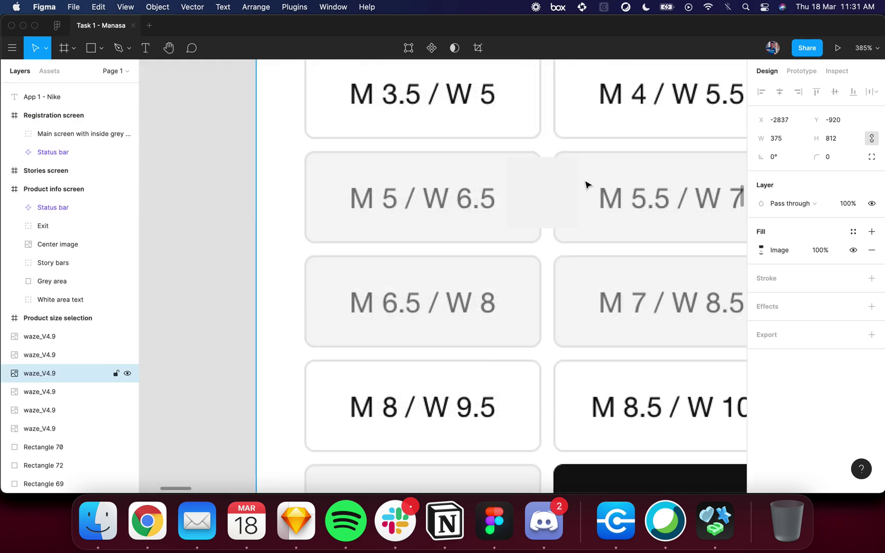
left_click(571, 210)
left_click(452, 233)
left_click(514, 209)
left_click_drag(514, 209, 507, 212)
scroll(507, 212, "up", 5)
scroll(506, 213, "right", 4)
scroll(507, 212, "up", 3)
scroll(507, 211, "right", 3)
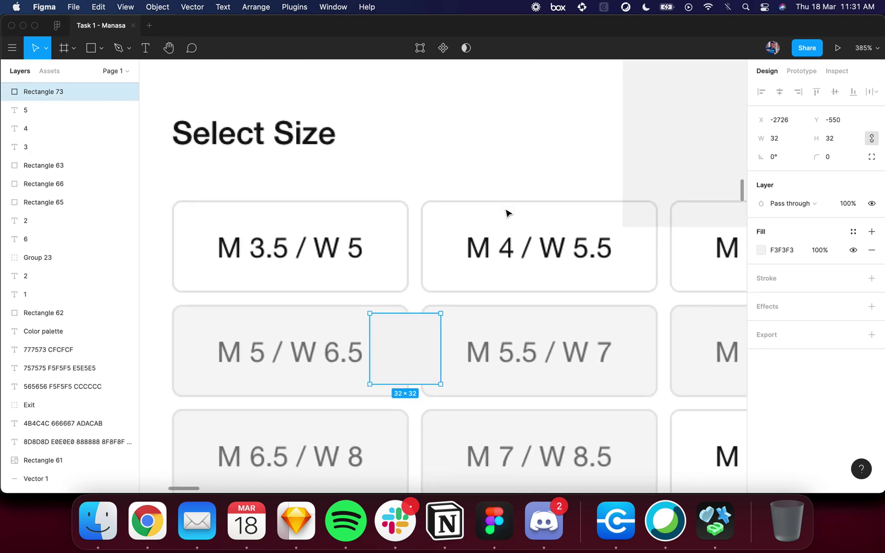
- Check the layer opacity of the large swatch copy on the Select Size panel and of swatch 6
left_click(613, 172)
scroll(412, 192, "down", 5)
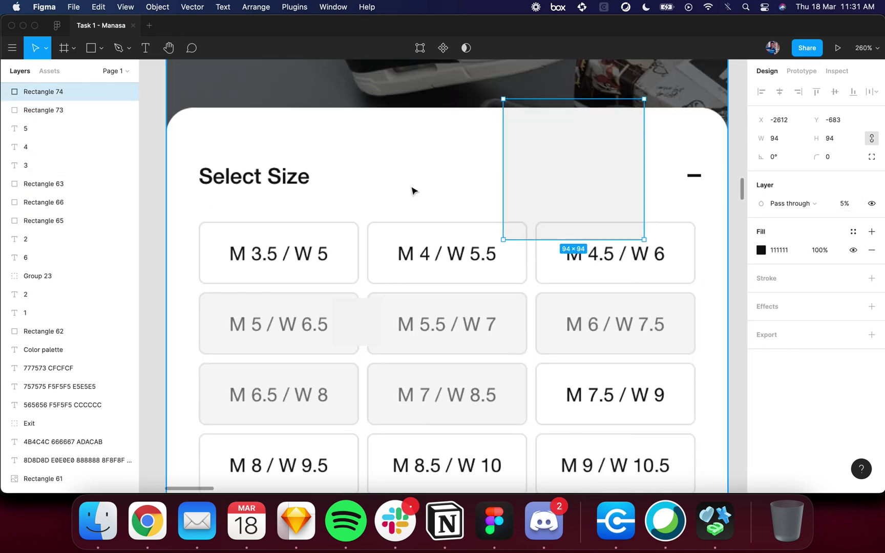
scroll(358, 192, "left", 5)
left_click(370, 351)
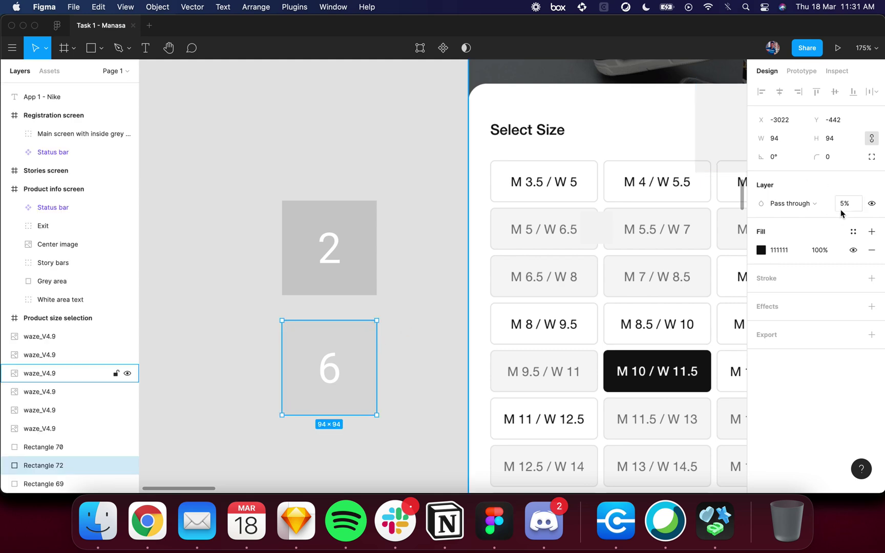
- Delete both the large and the small test copies of swatch 6 from the Select Size panel
scroll(533, 206, "down", 3)
left_click(533, 205)
key("Escape")
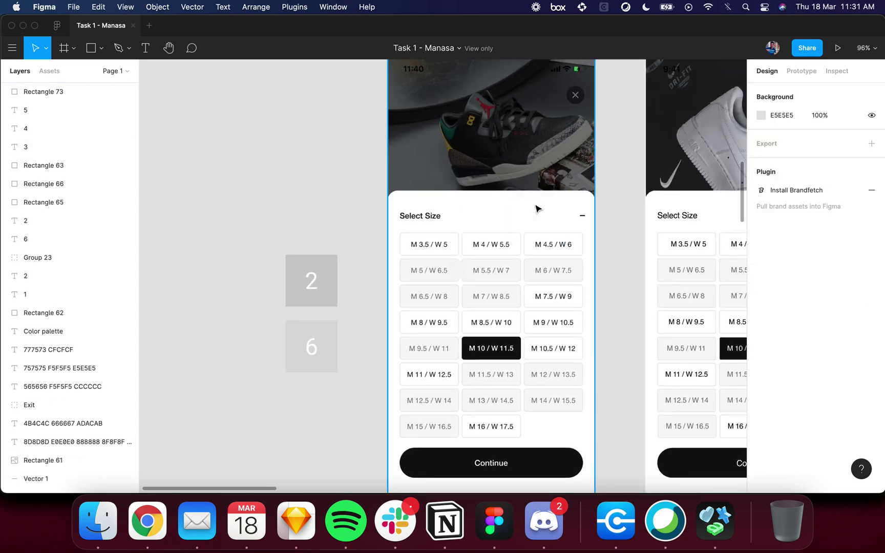
scroll(535, 208, "down", 3)
left_click(473, 259)
key("Escape")
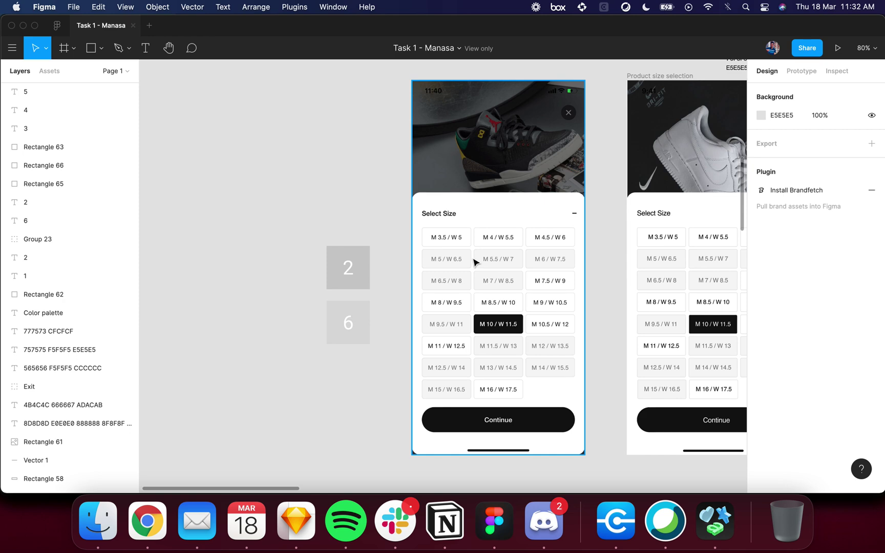
- Check the fill colour and layer opacity of swatch 1 beside the landing screen
scroll(473, 261, "down", 5)
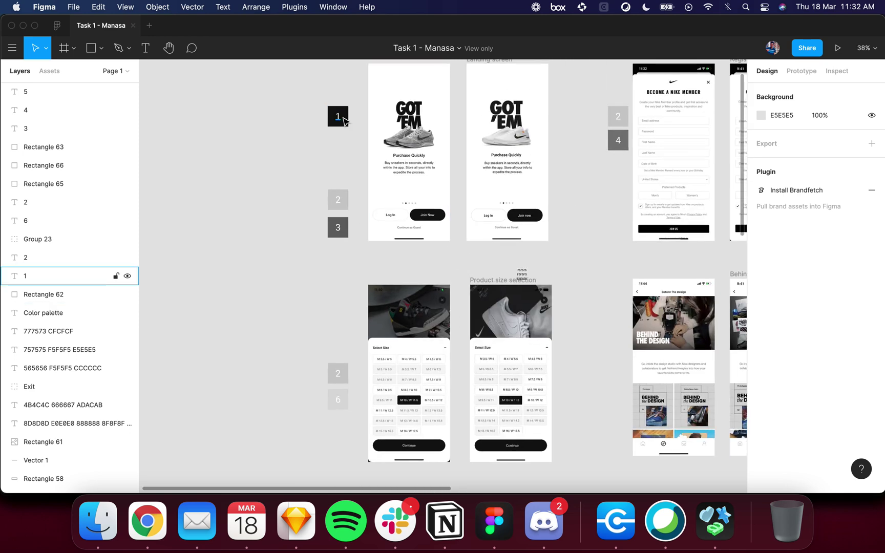
left_click(344, 119)
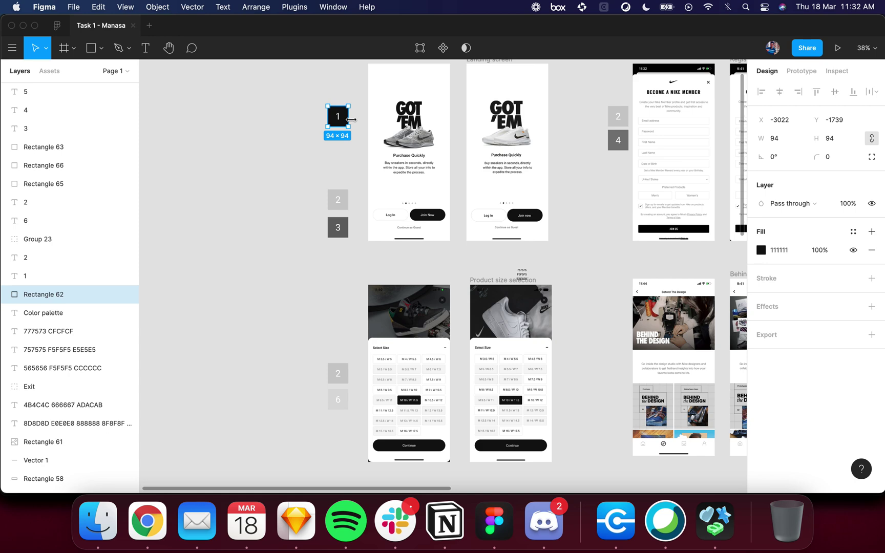
scroll(351, 119, "down", 1)
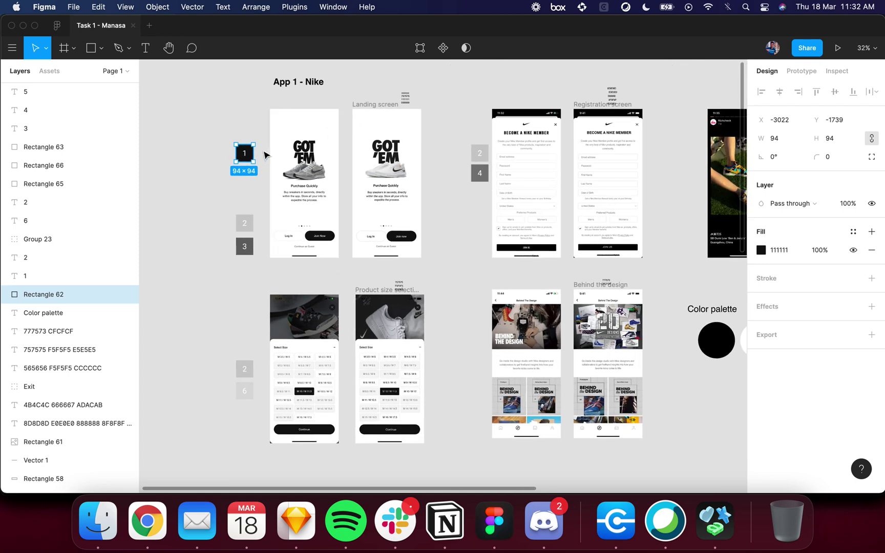
- Look over the numbered swatches beside the Nike screens and check the fill colour and layer opacity of swatch 2 beside the registration screen
scroll(235, 400, "down", 2)
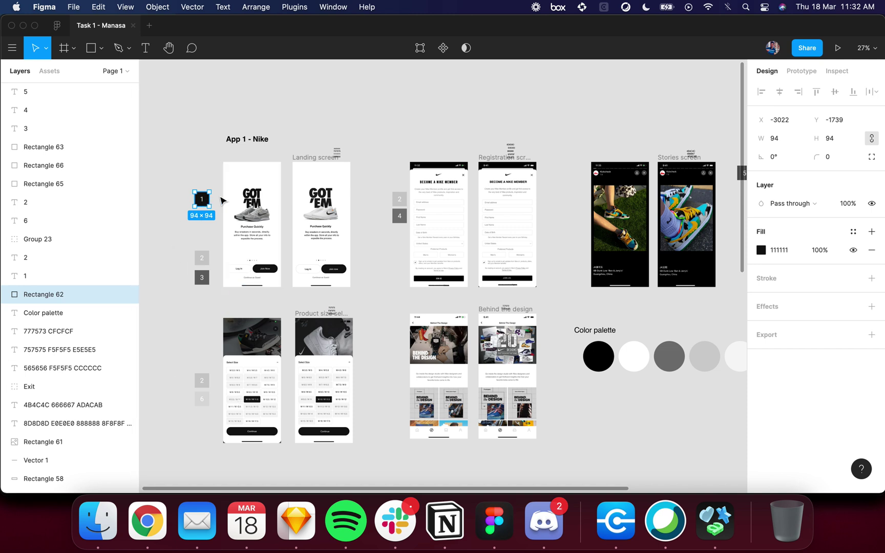
scroll(221, 200, "down", 3)
scroll(220, 199, "left", 3)
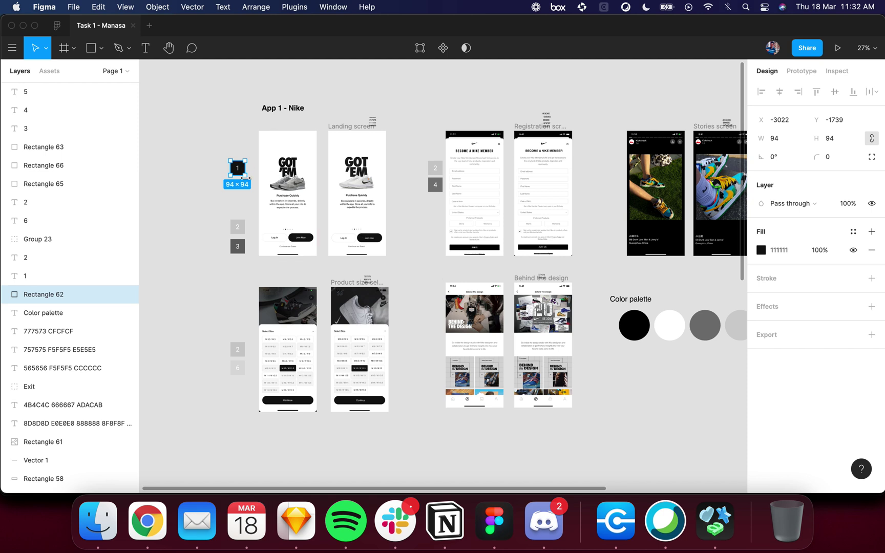
scroll(425, 192, "right", 4)
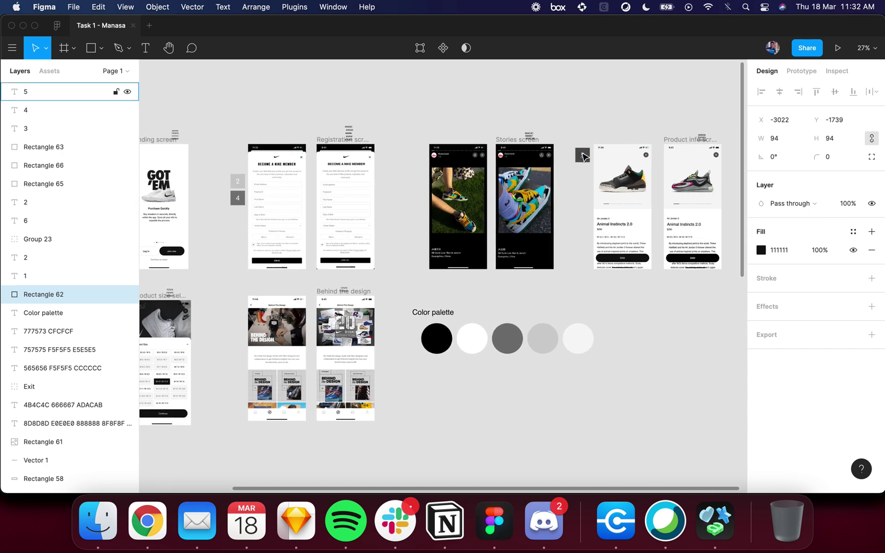
scroll(255, 366, "left", 4)
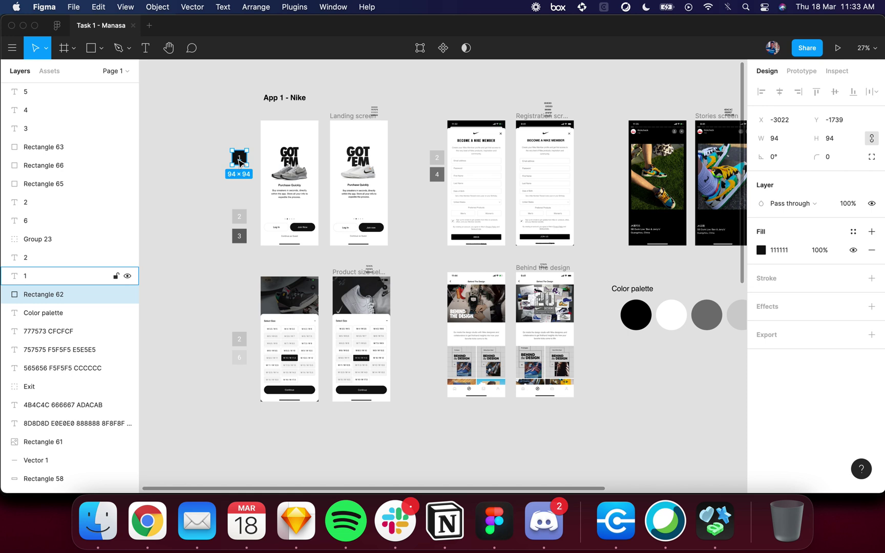
scroll(513, 148, "up", 10)
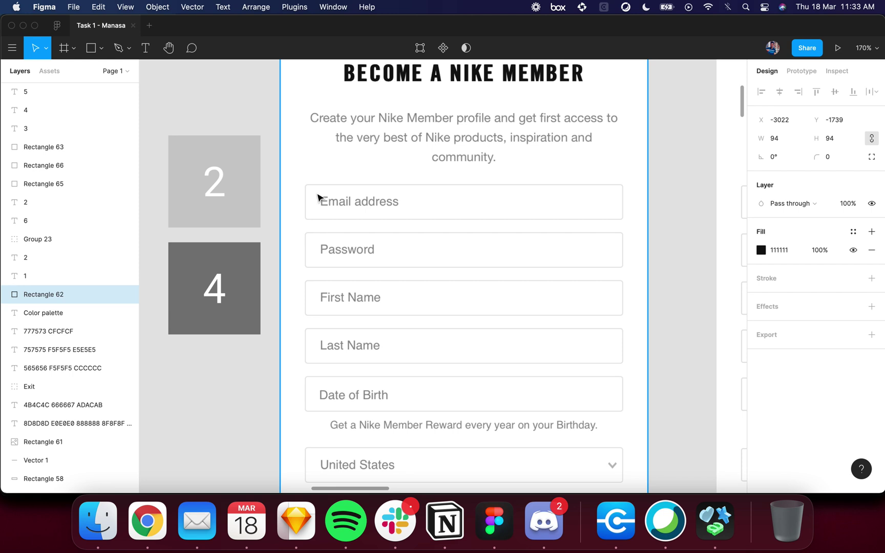
left_click(243, 172)
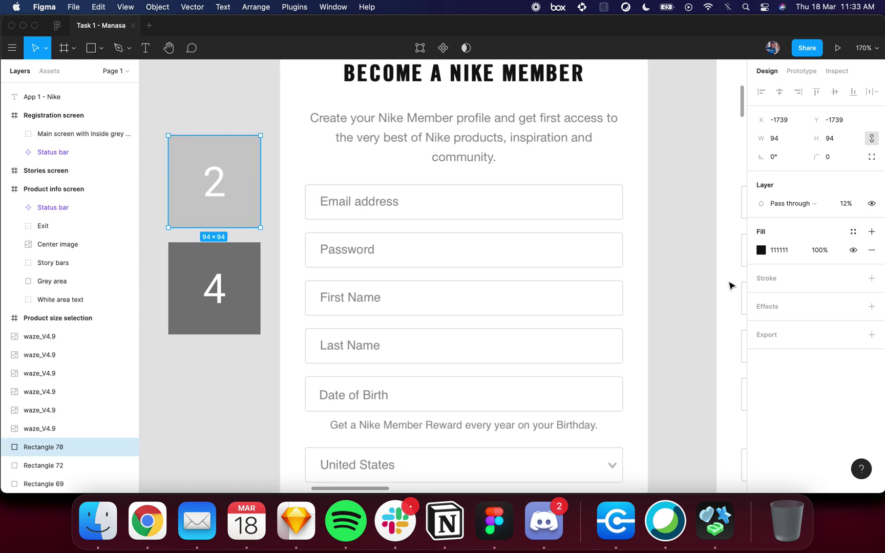
left_click(783, 251)
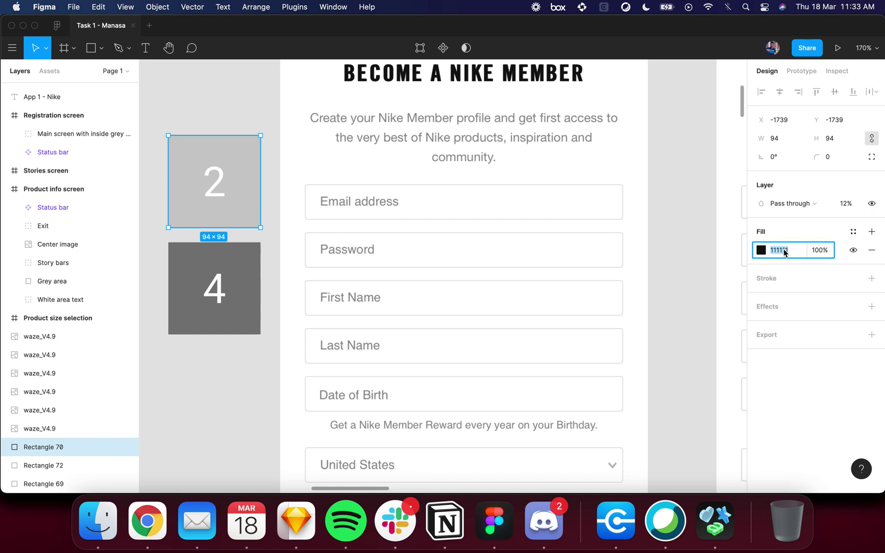
left_click(232, 93)
left_click(240, 162)
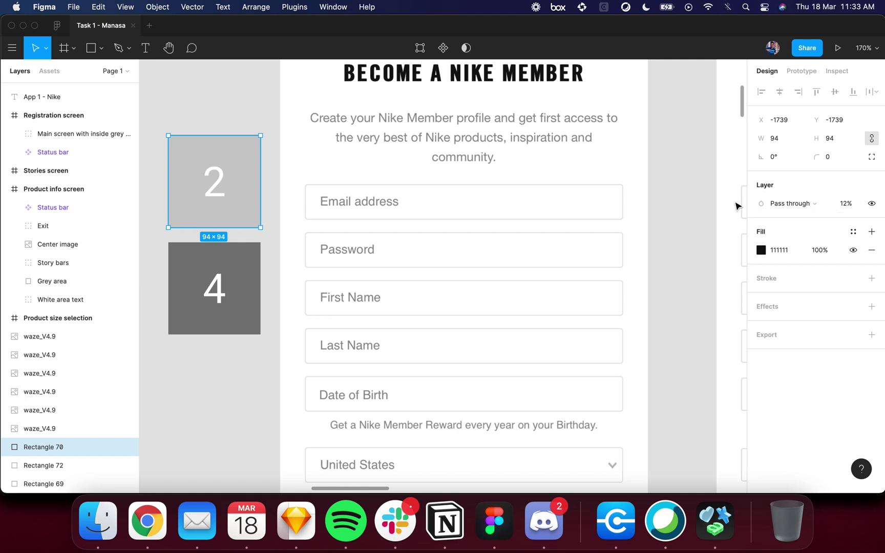
- Deselect swatch 2 and review all the Nike screens together with their numbered swatches and the color palette
scroll(576, 163, "down", 5)
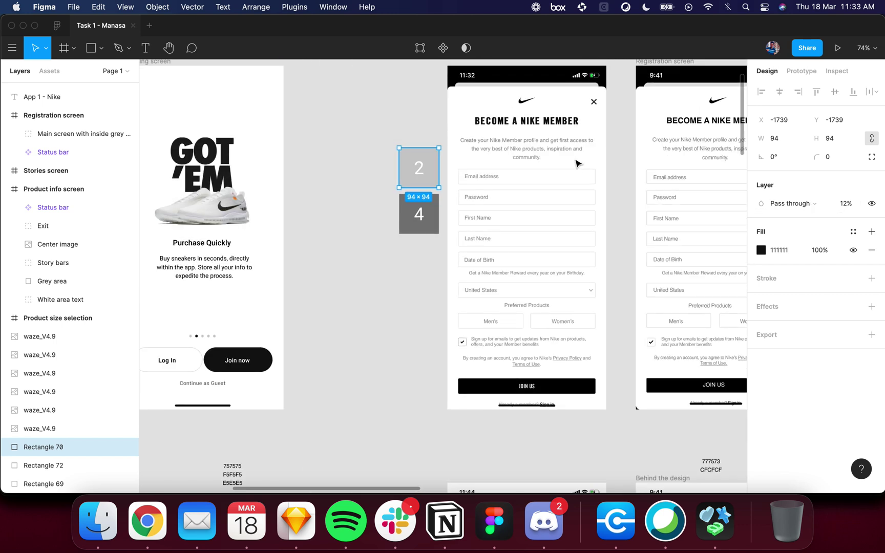
scroll(576, 163, "down", 3)
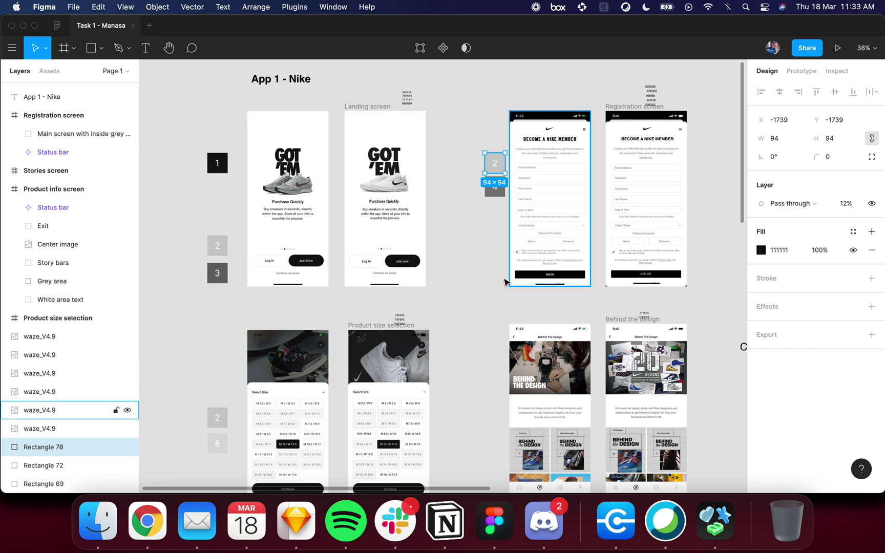
left_click(476, 274)
scroll(476, 275, "down", 1)
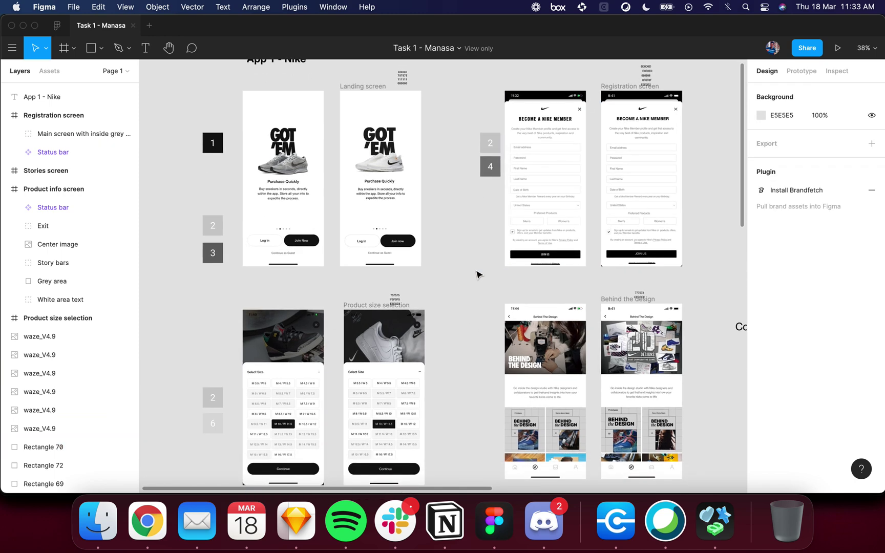
scroll(476, 275, "down", 2)
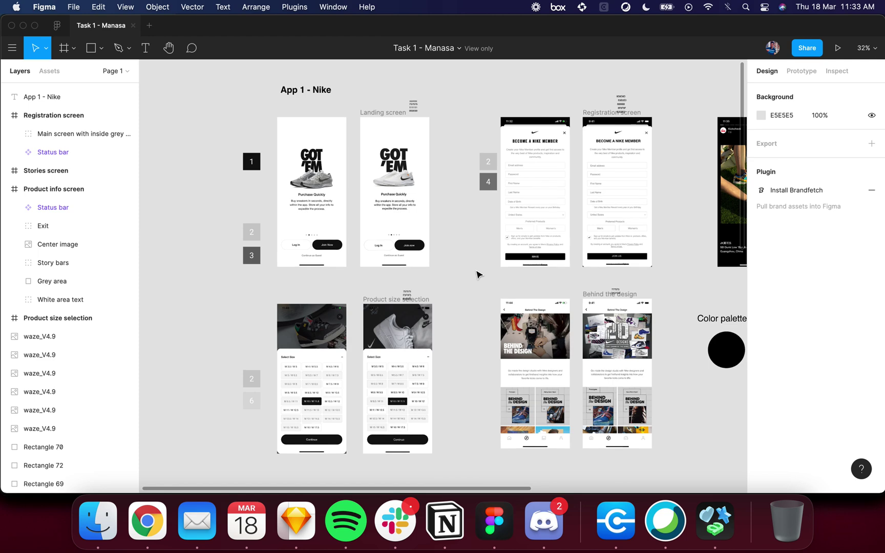
scroll(476, 275, "down", 4)
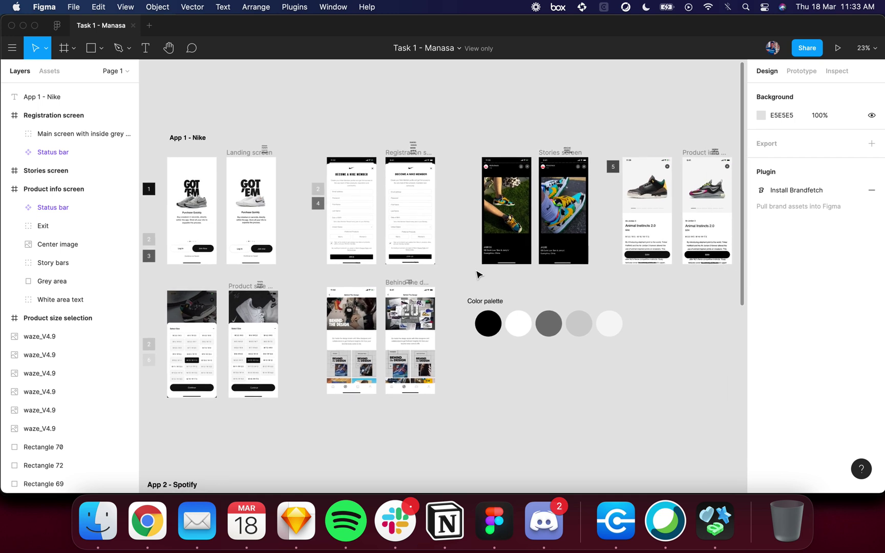